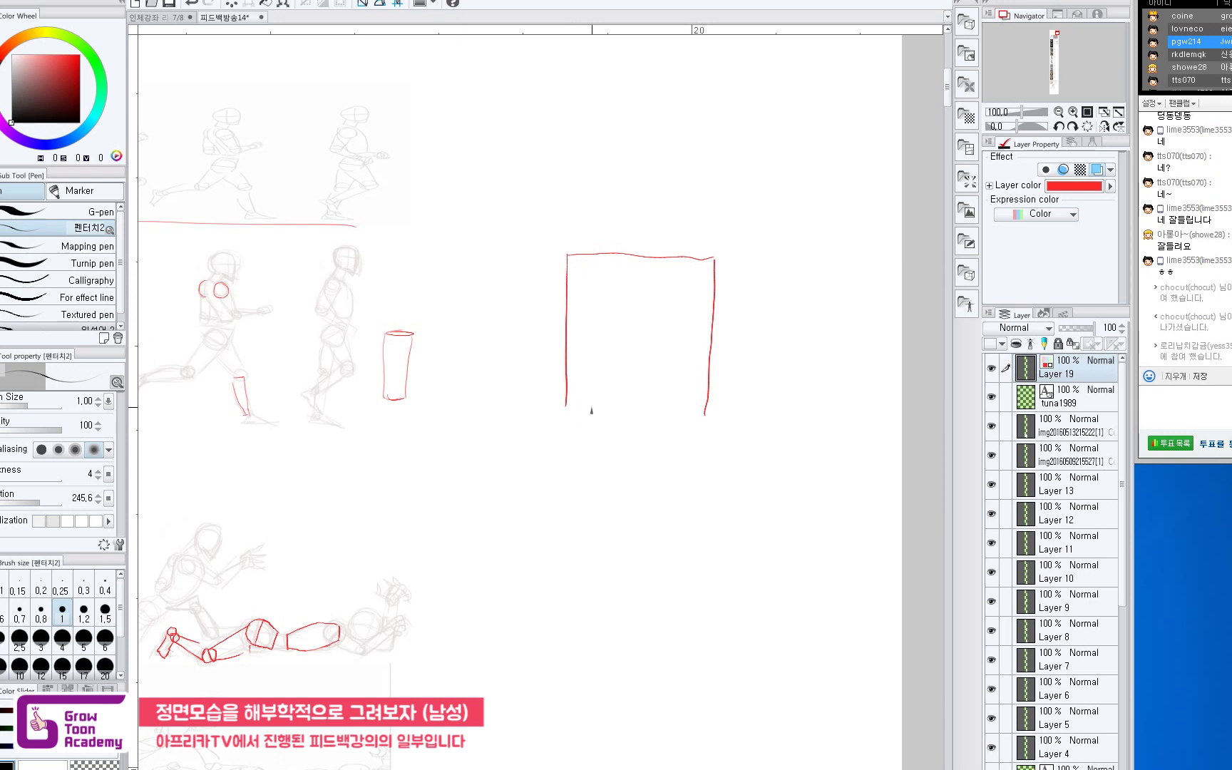
Draw a tapered abdomen box beneath the chest box, closing the chest's lower edge and narrowing the sides toward the waist.
left_click_drag(605, 416, 703, 421)
left_click_drag(706, 416, 690, 463)
left_click_drag(567, 411, 574, 465)
key("ctrl+z")
key("ctrl+z")
left_click_drag(706, 416, 697, 461)
mouse_move(568, 417)
left_mouse_down()
mouse_move(574, 469)
mouse_move(692, 460)
left_mouse_up()
scroll(662, 464, "down", 2)
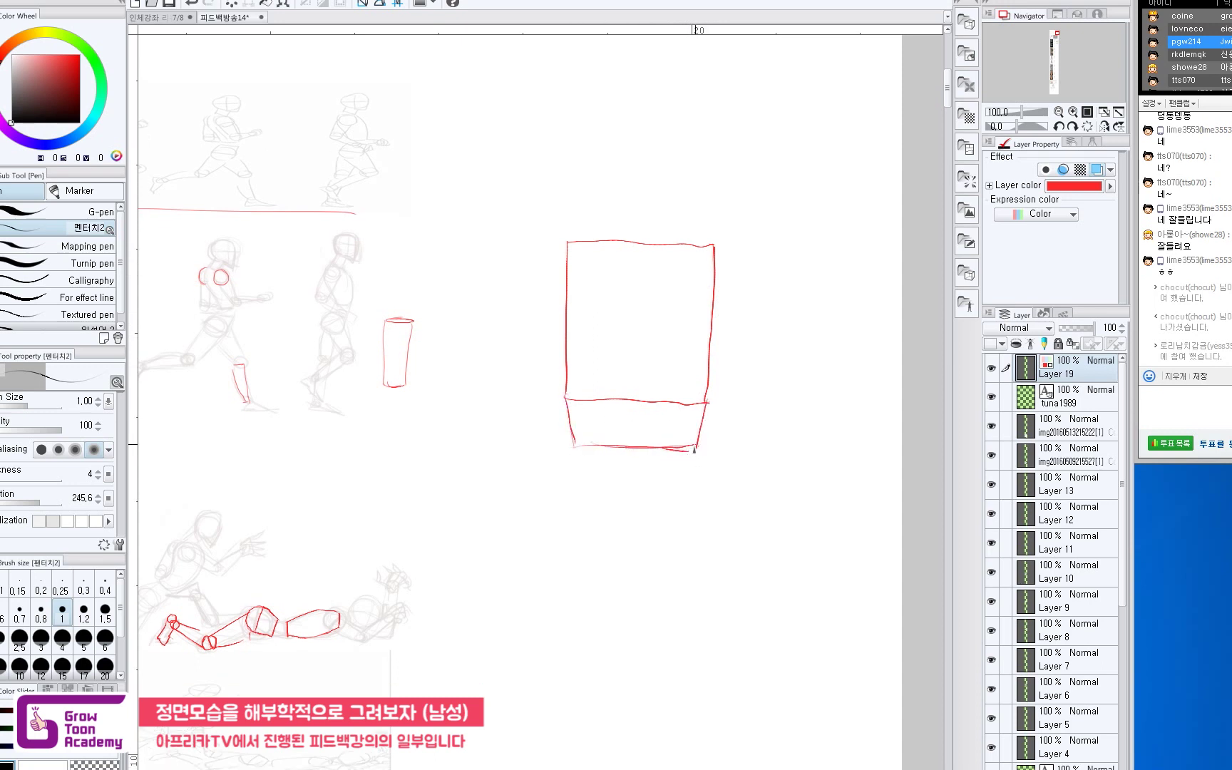
left_click_drag(653, 395, 681, 393)
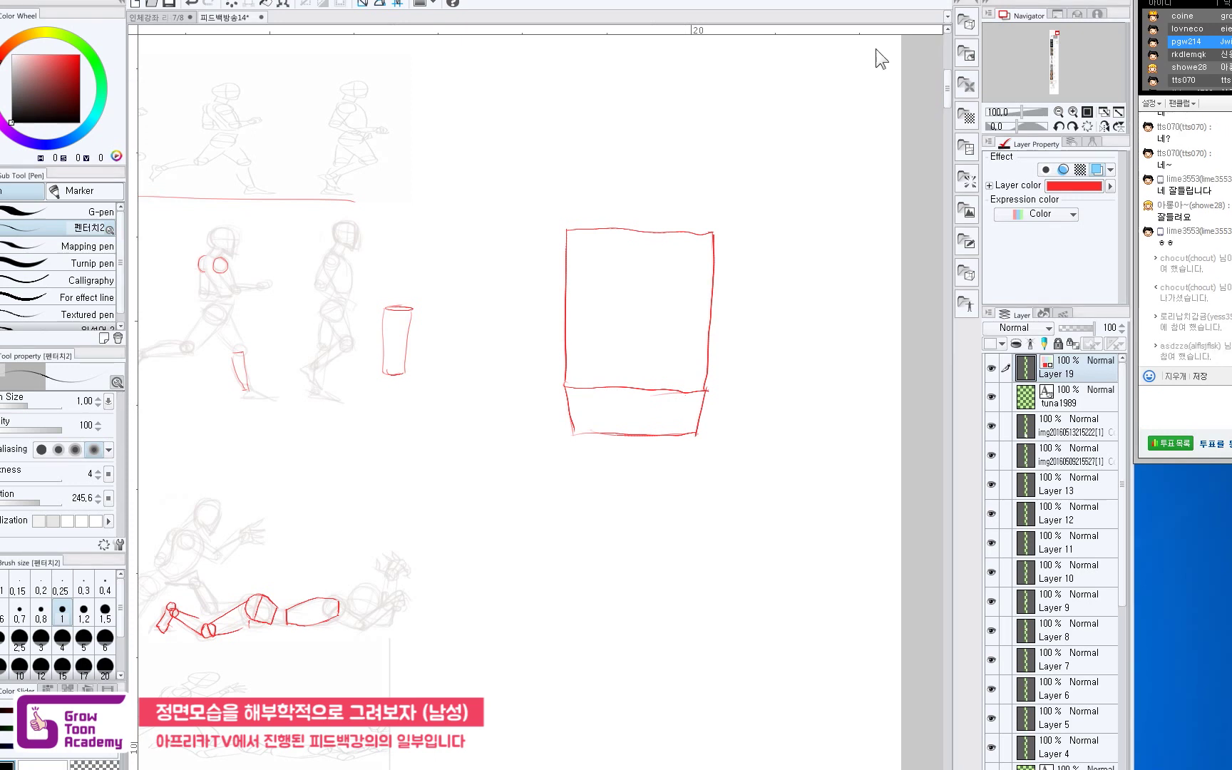
Sketch a pelvis trapezoid below the abdomen, widening downward, with a vertical centre line and light guides dropped from the chest's sides.
mouse_move(693, 392)
left_mouse_down()
mouse_move(660, 388)
mouse_move(707, 388)
mouse_move(597, 389)
mouse_move(652, 391)
mouse_move(638, 383)
mouse_move(632, 487)
left_mouse_up()
left_click_drag(638, 388, 639, 514)
mouse_move(635, 464)
left_mouse_down()
mouse_move(633, 493)
mouse_move(635, 473)
mouse_move(700, 474)
mouse_move(572, 474)
mouse_move(563, 522)
left_mouse_up()
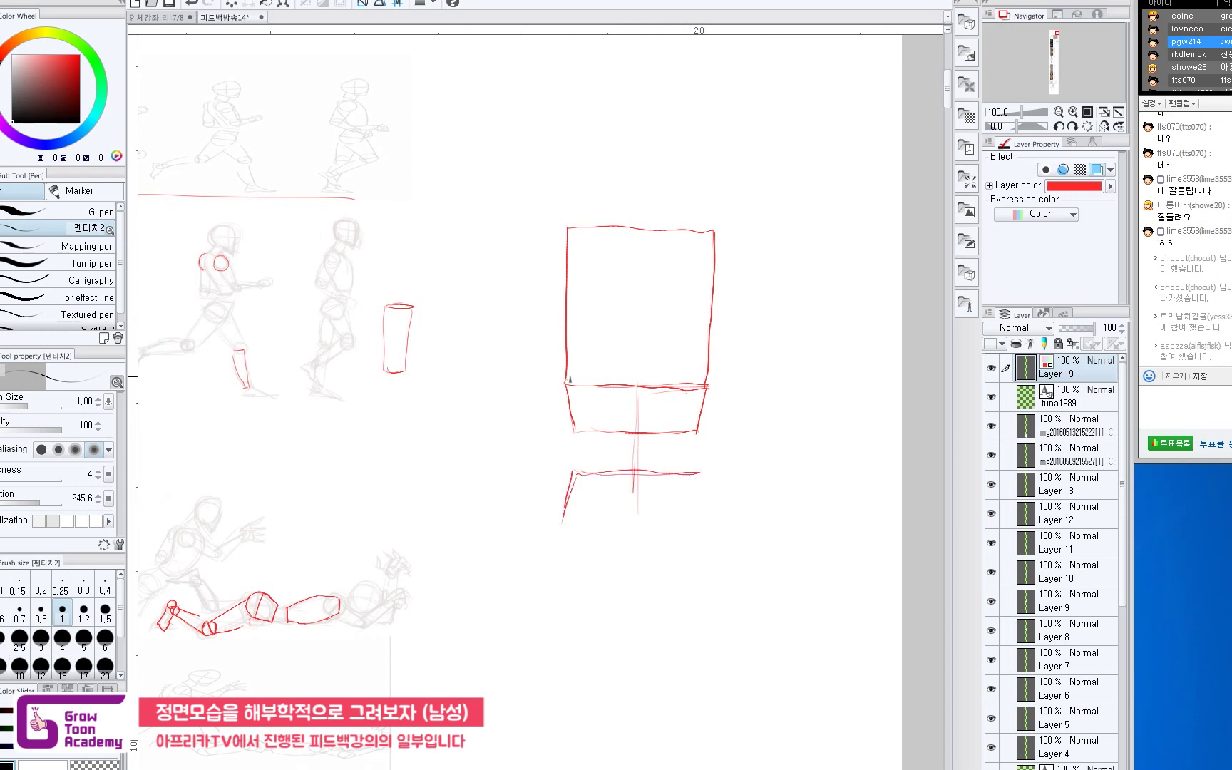
left_click_drag(565, 387, 560, 549)
mouse_move(577, 481)
left_mouse_down()
mouse_move(560, 542)
mouse_move(707, 532)
left_mouse_up()
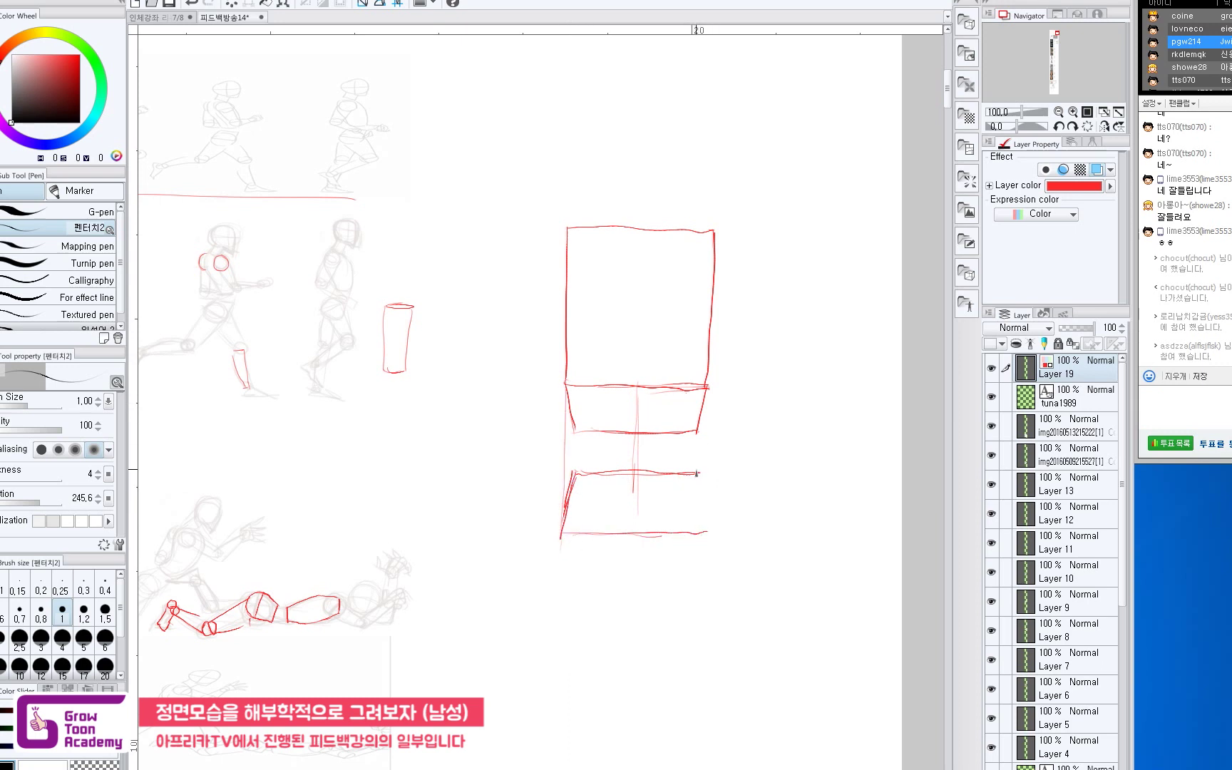
left_click_drag(698, 473, 704, 533)
key("ctrl+z")
left_click_drag(697, 474, 704, 532)
left_click_drag(706, 390, 706, 451)
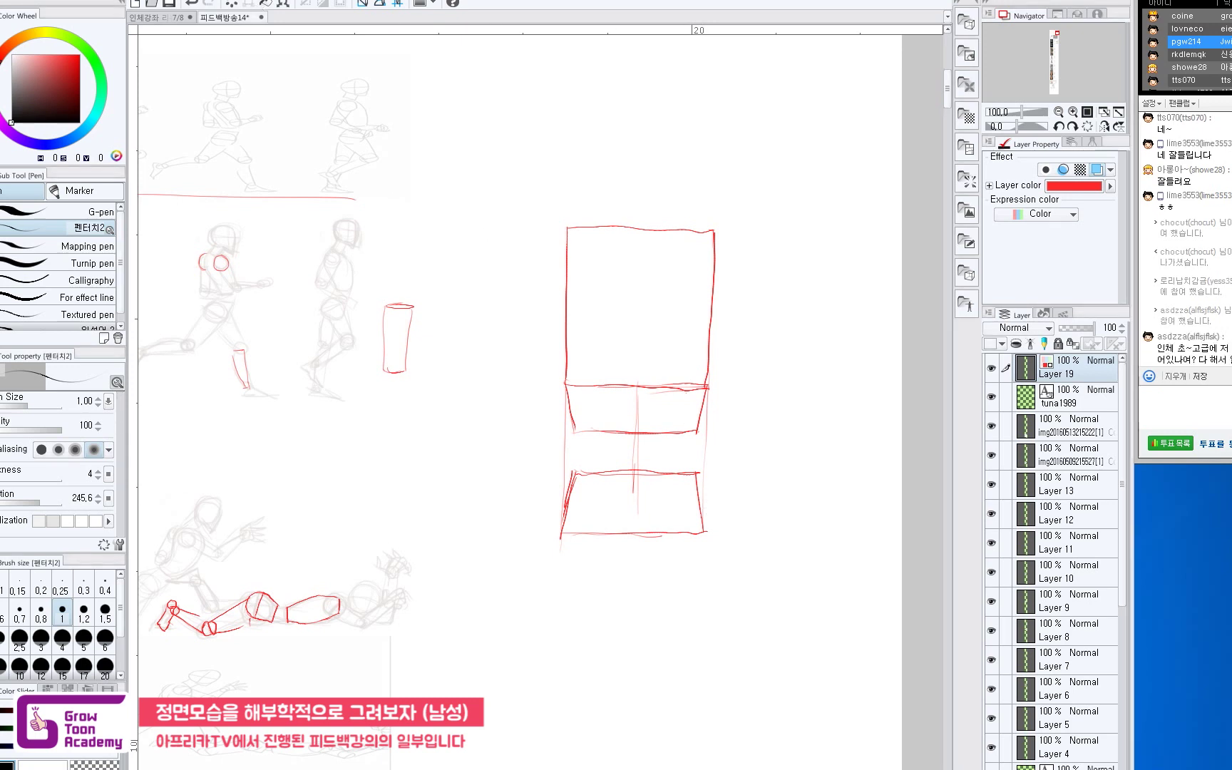
Redraw the pelvis trapezoid's lower edge slightly lower and erase the stray line at its corner.
scroll(751, 363, "down", 3)
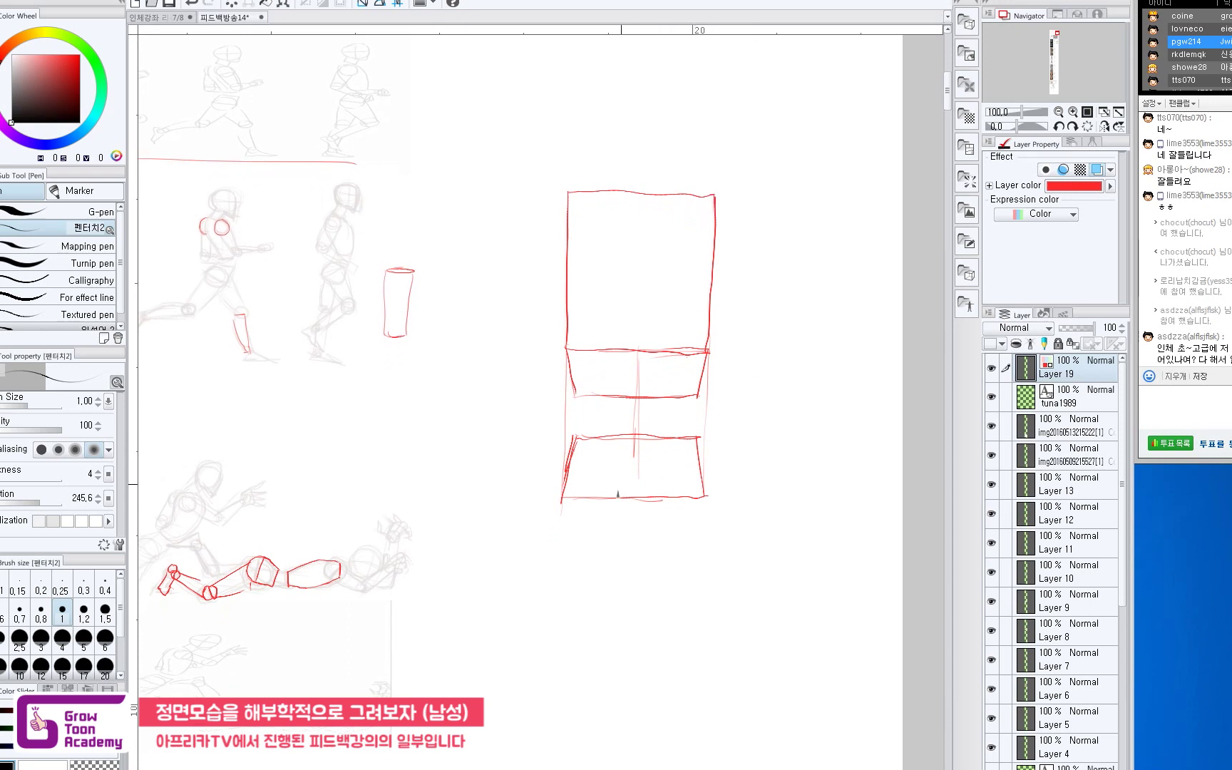
mouse_move(567, 499)
left_mouse_down()
mouse_move(698, 501)
mouse_move(574, 499)
left_mouse_up()
key("e")
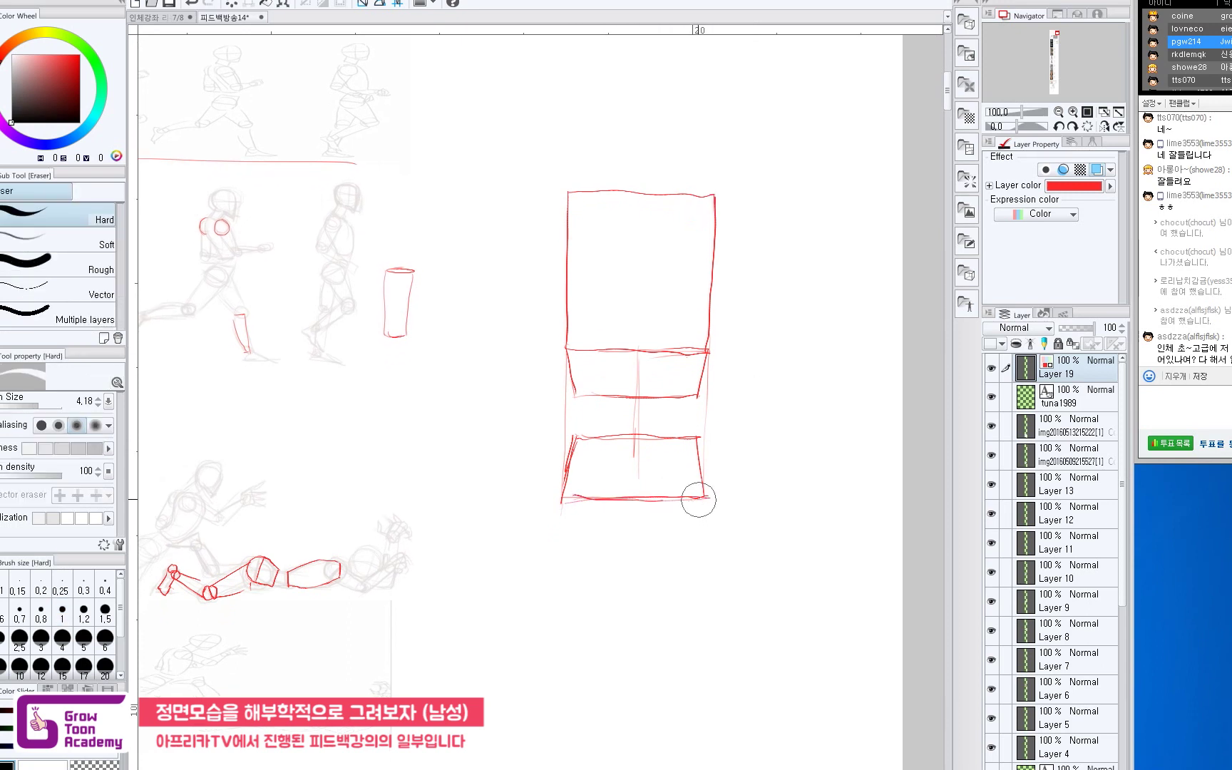
mouse_move(698, 500)
left_mouse_down()
mouse_move(581, 496)
mouse_move(705, 505)
left_mouse_up()
key("p")
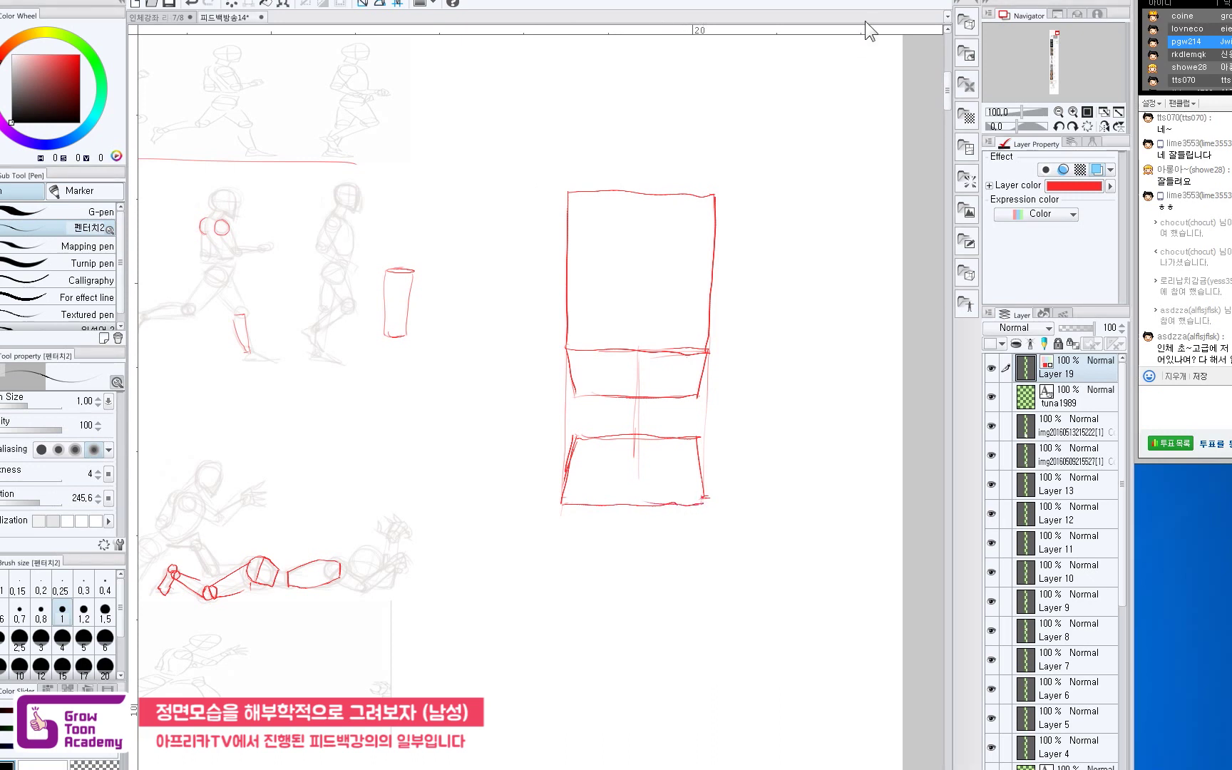
Mark the midpoint of the chest box's upper edge and the shoulder width just outside both upper corners.
left_click_drag(657, 285, 661, 283)
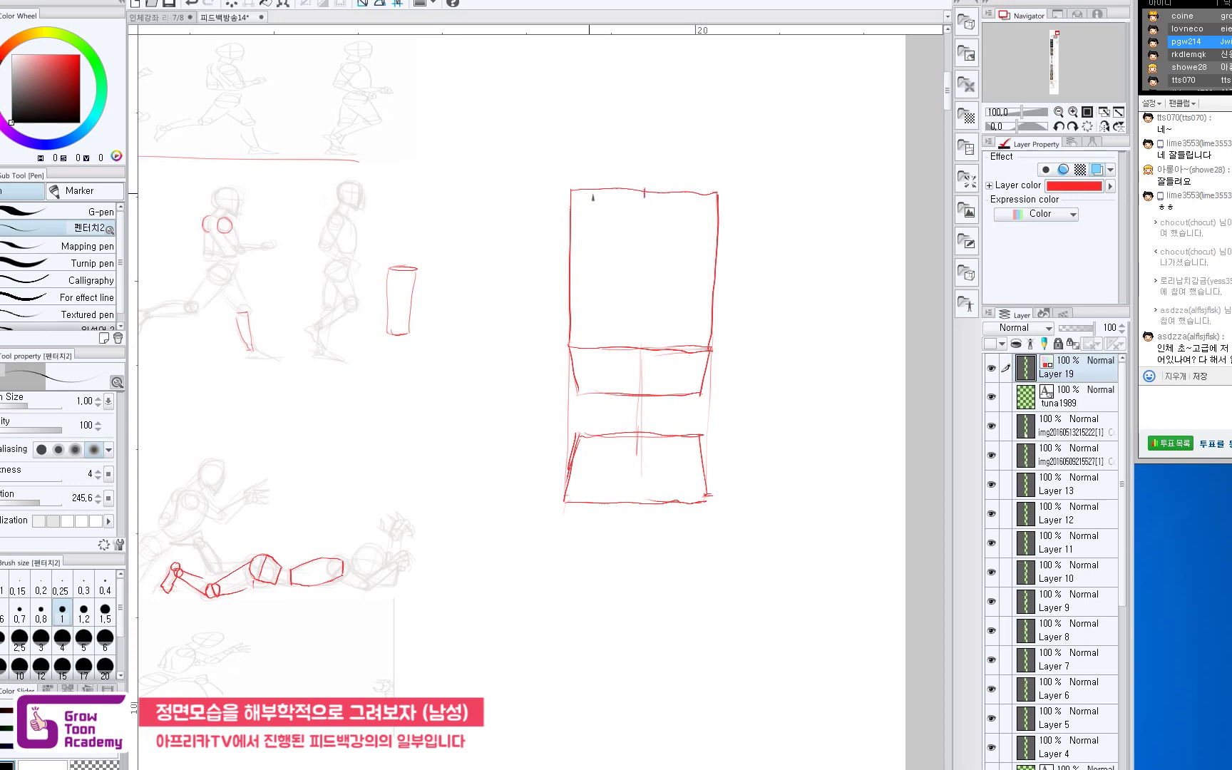
left_click_drag(593, 197, 721, 194)
left_click_drag(675, 256, 670, 261)
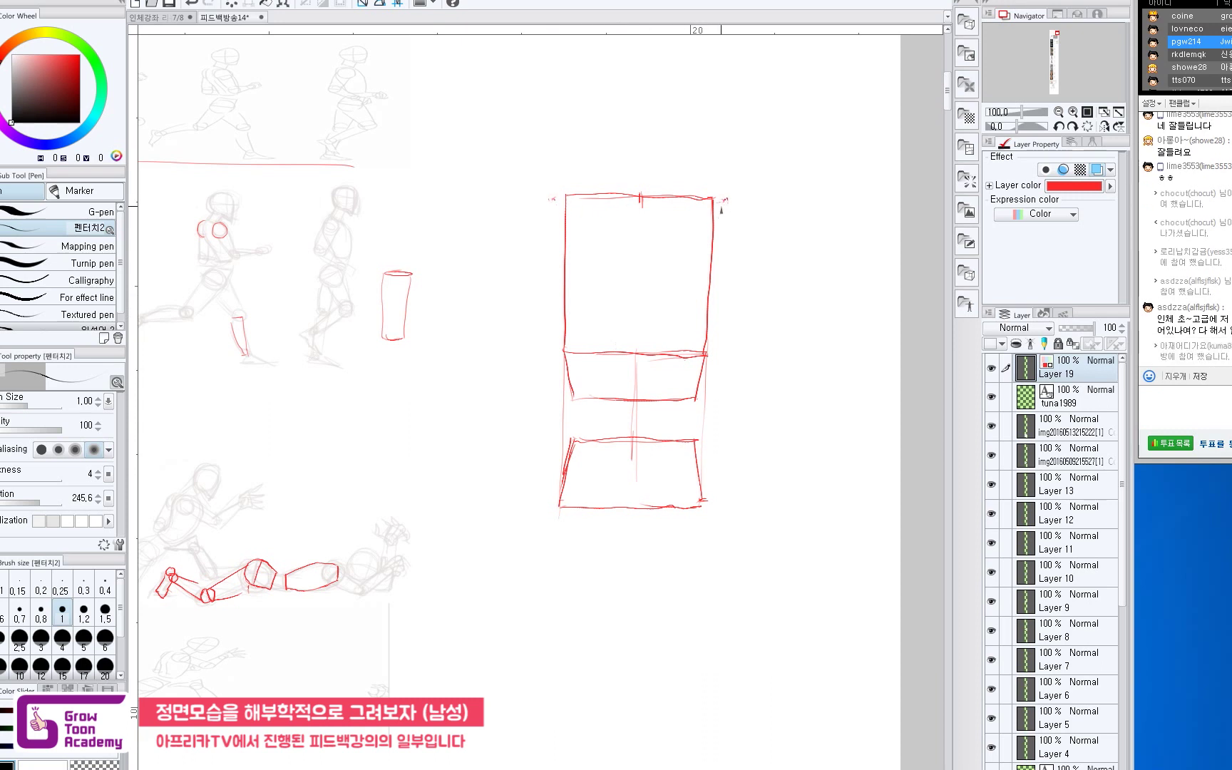
Draw rounded shoulder shapes against both upper sides of the chest box.
mouse_move(712, 200)
left_mouse_down()
mouse_move(728, 236)
mouse_move(712, 204)
mouse_move(702, 244)
mouse_move(732, 244)
mouse_move(697, 226)
mouse_move(732, 259)
mouse_move(729, 274)
mouse_move(751, 245)
mouse_move(736, 202)
mouse_move(753, 241)
mouse_move(716, 273)
mouse_move(733, 268)
mouse_move(760, 220)
mouse_move(716, 200)
left_mouse_up()
key("ctrl+z")
key("ctrl+z")
key("ctrl+z")
key("ctrl+z")
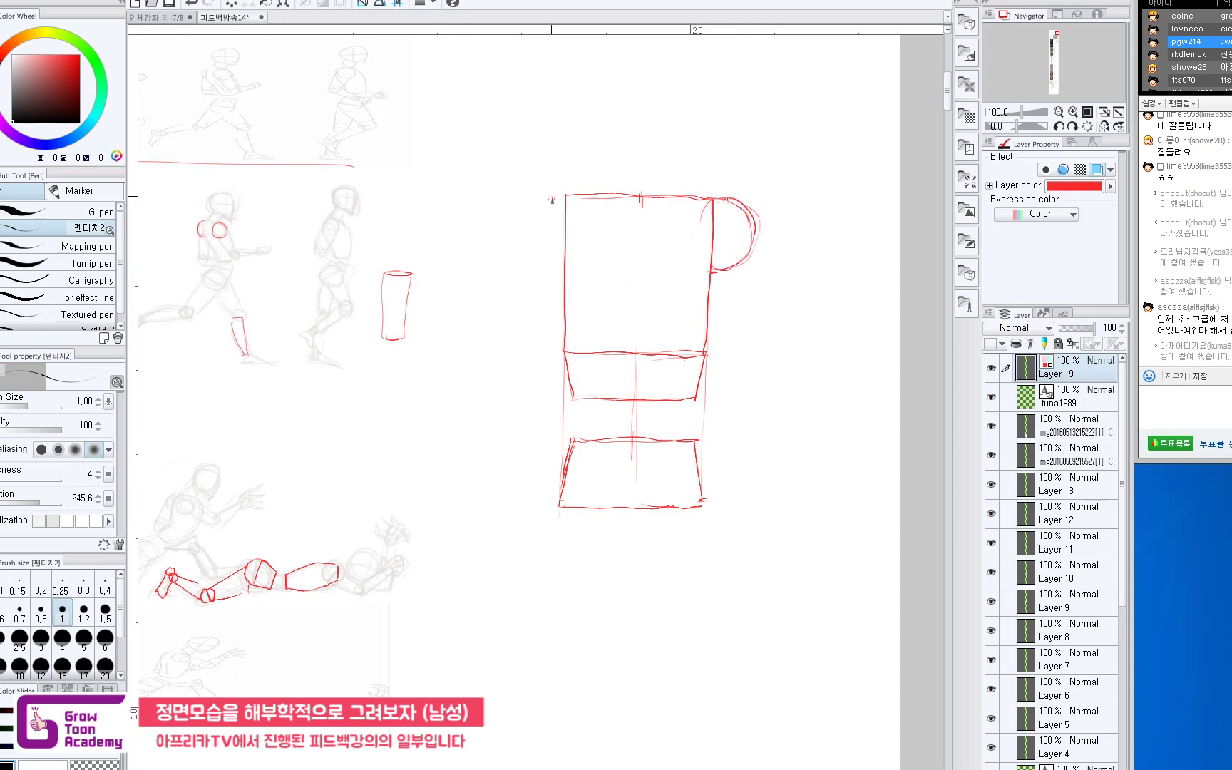
left_click_drag(559, 271, 565, 277)
mouse_move(558, 197)
left_mouse_down()
mouse_move(529, 211)
mouse_move(522, 239)
mouse_move(538, 269)
left_mouse_up()
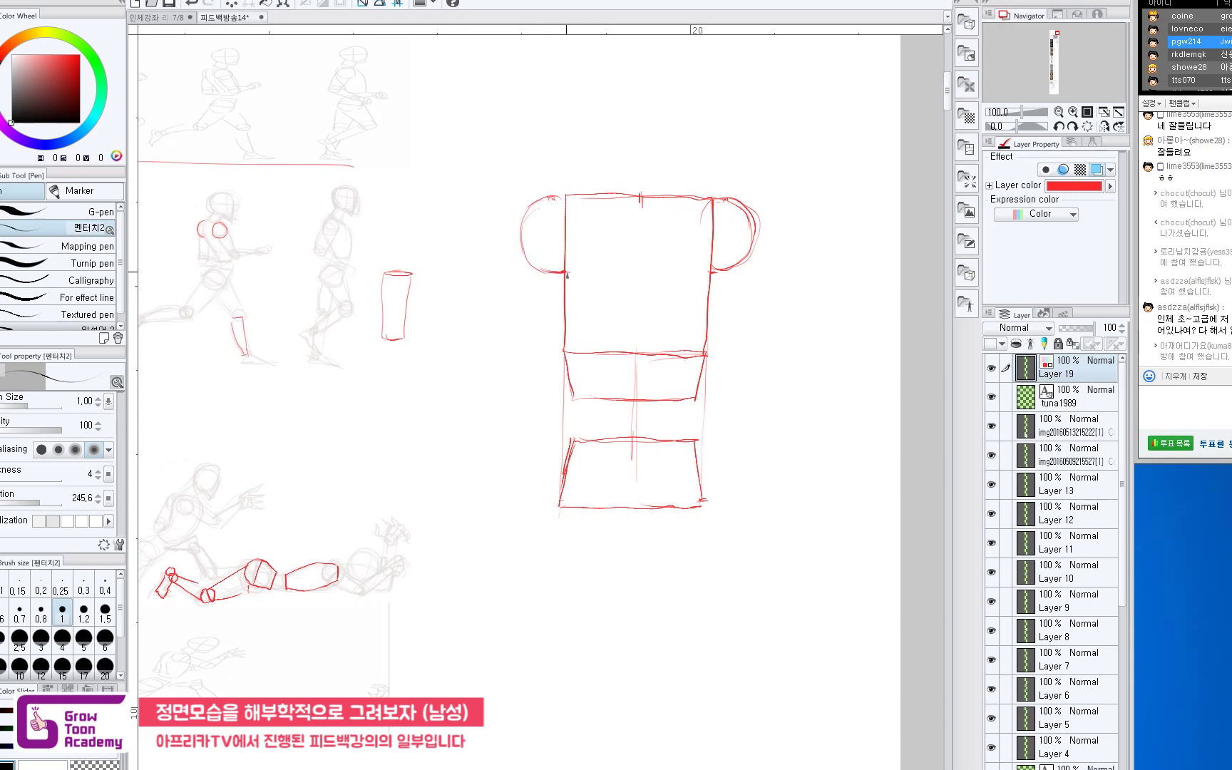
scroll(731, 270, "down", 1)
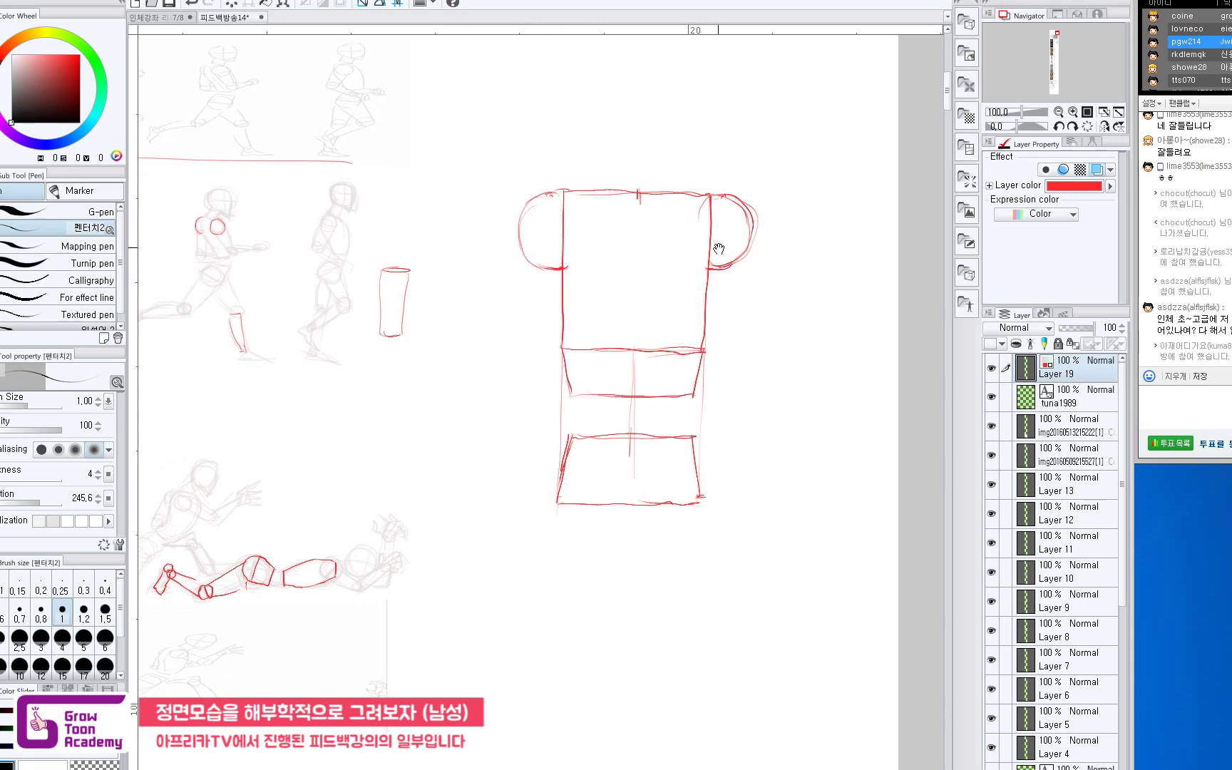
scroll(671, 270, "down", 2)
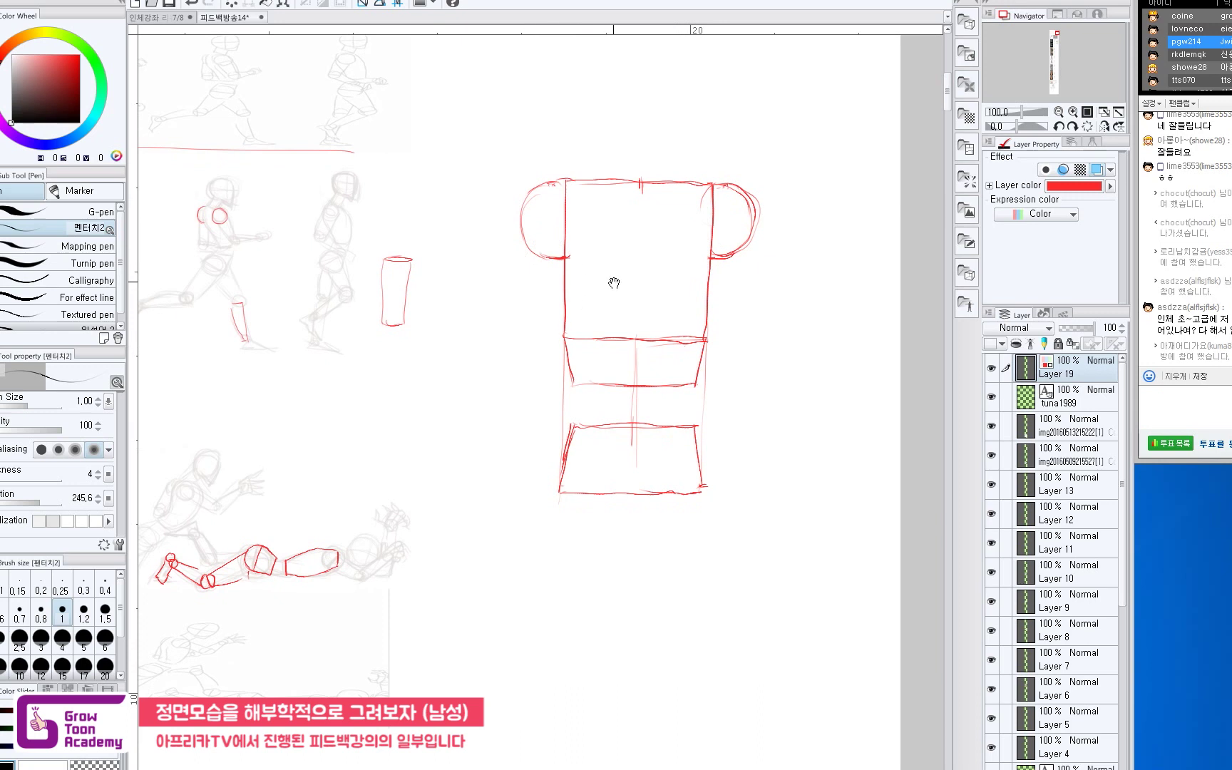
Draw the upper arm on the torso's right-hand side as a tapered cylinder hanging from the shoulder circle.
mouse_move(747, 244)
left_mouse_down()
mouse_move(753, 348)
mouse_move(753, 333)
left_mouse_up()
key("ctrl+z")
left_click_drag(709, 268, 725, 342)
mouse_move(747, 238)
left_mouse_down()
mouse_move(762, 368)
mouse_move(752, 342)
left_mouse_up()
mouse_move(714, 298)
left_mouse_down()
mouse_move(727, 378)
mouse_move(761, 364)
left_mouse_up()
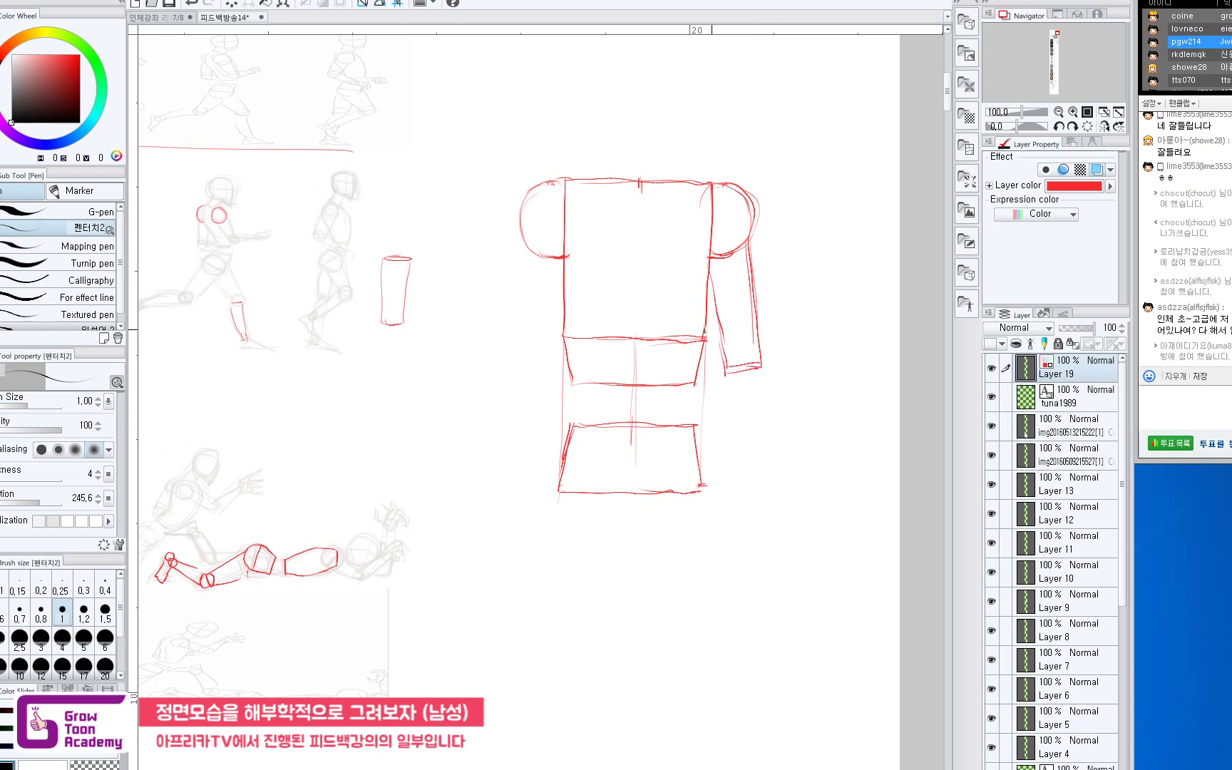
Draw the matching tapered upper arm below the left-hand shoulder circle and erase the right-hand arm's lower edge.
left_click_drag(565, 264, 552, 348)
left_click_drag(563, 288, 549, 377)
key("ctrl+z")
key("ctrl+z")
left_click_drag(564, 261, 548, 376)
key("ctrl+z")
mouse_move(566, 269)
left_mouse_down()
mouse_move(534, 387)
mouse_move(509, 355)
mouse_move(545, 366)
left_mouse_up()
key("ctrl+z")
mouse_move(525, 239)
left_mouse_down()
mouse_move(501, 349)
mouse_move(505, 338)
left_mouse_up()
key("ctrl+z")
key("ctrl+z")
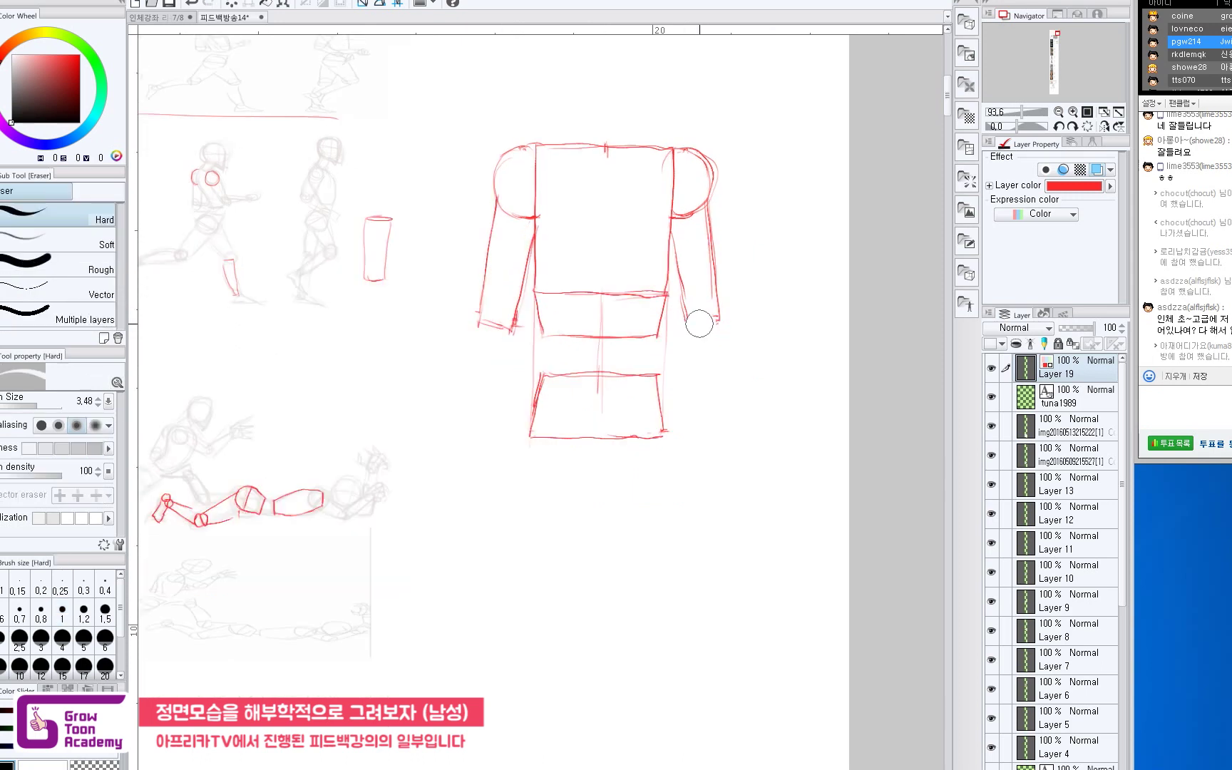
Redraw the closing lines at the elbow ends of both upper arms.
key("p")
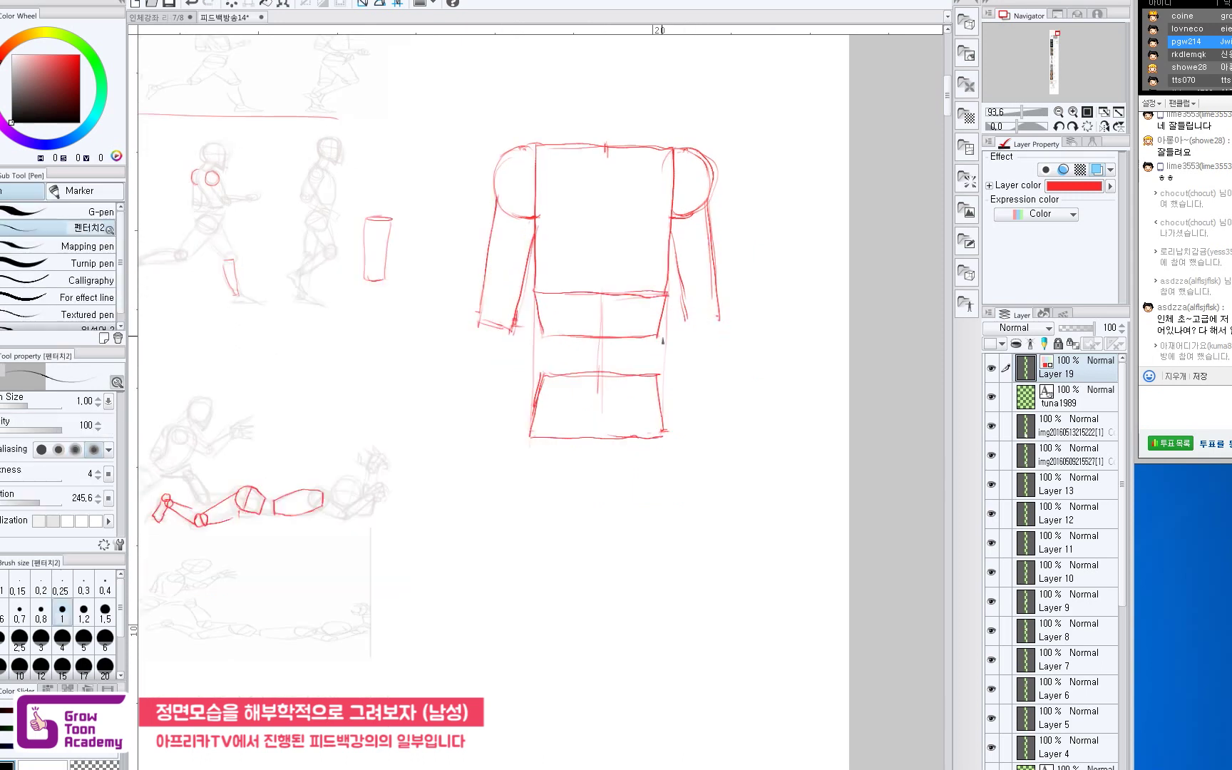
mouse_move(686, 336)
left_mouse_down()
mouse_move(720, 330)
mouse_move(698, 330)
mouse_move(721, 324)
mouse_move(689, 333)
left_mouse_up()
mouse_move(514, 319)
left_mouse_down()
mouse_move(504, 339)
mouse_move(472, 332)
mouse_move(507, 360)
left_mouse_up()
left_click_drag(654, 371, 666, 342)
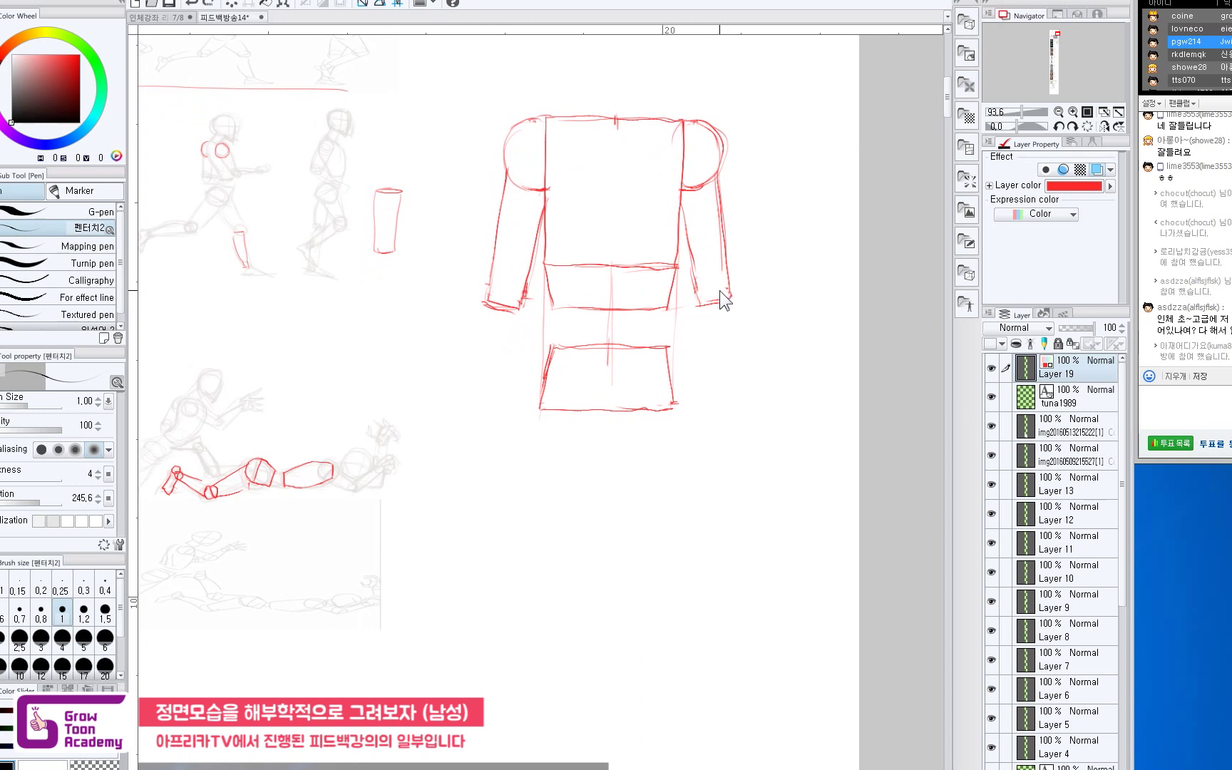
Draw a circle for the elbow joint at the lower end of each upper arm.
mouse_move(718, 297)
left_mouse_down()
mouse_move(696, 301)
mouse_move(729, 313)
left_mouse_up()
mouse_move(502, 291)
left_mouse_down()
mouse_move(486, 311)
mouse_move(517, 317)
left_mouse_up()
key("ctrl+z")
key("ctrl+z")
key("ctrl+z")
key("ctrl+z")
key("ctrl+z")
mouse_move(715, 283)
left_mouse_down()
mouse_move(697, 321)
mouse_move(732, 300)
mouse_move(727, 284)
mouse_move(734, 321)
left_mouse_up()
mouse_move(480, 308)
left_mouse_down()
mouse_move(495, 333)
mouse_move(518, 328)
mouse_move(498, 297)
mouse_move(517, 305)
mouse_move(551, 288)
mouse_move(490, 295)
mouse_move(522, 300)
left_mouse_up()
key("ctrl+z")
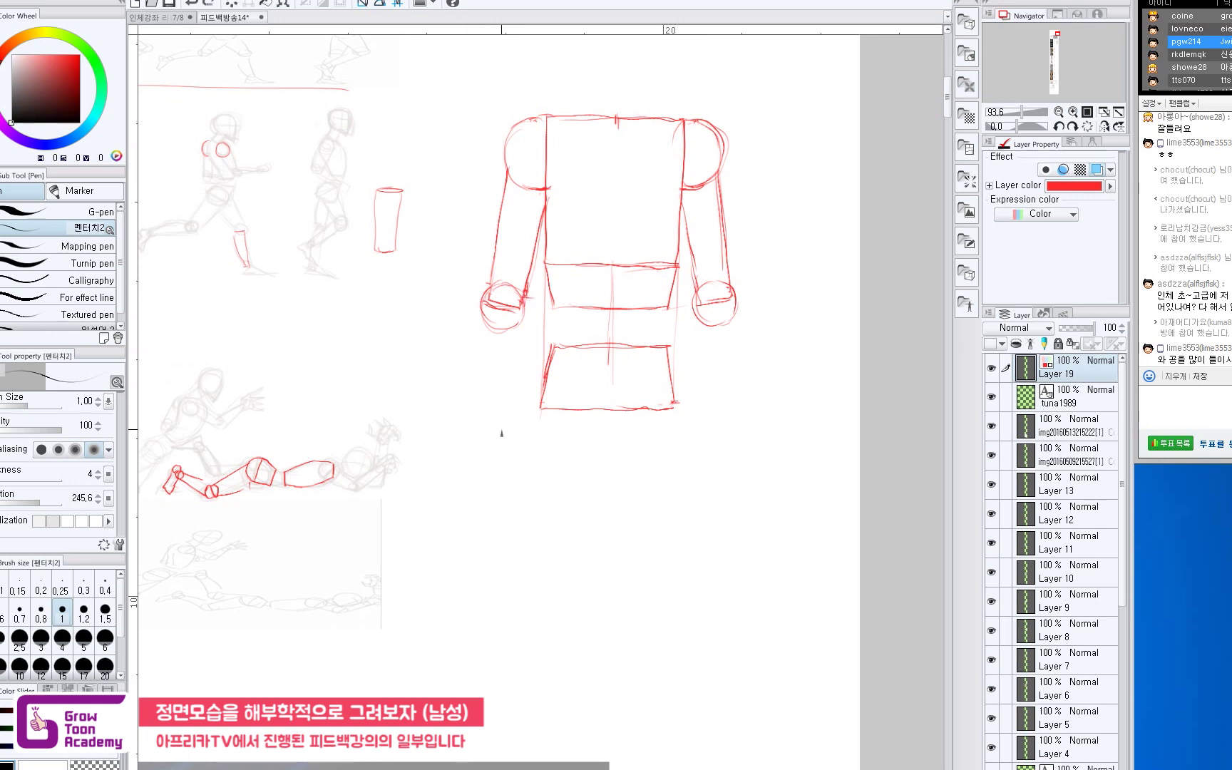
Draw the right-hand forearm as a cylinder tapering from the elbow circle down to the wrist near pelvis level.
left_click_drag(552, 443, 543, 424)
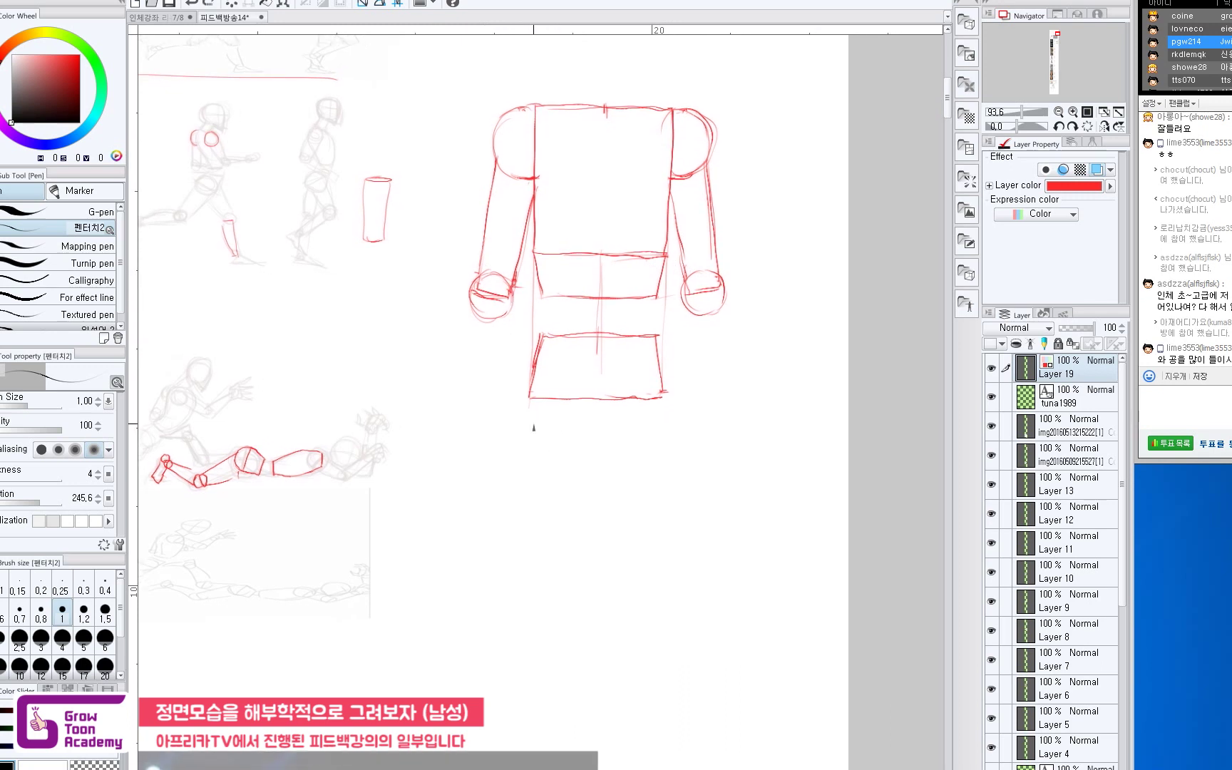
left_click_drag(684, 311, 694, 366)
key("ctrl+z")
left_click_drag(682, 301, 695, 397)
left_click_drag(692, 339, 699, 397)
key("ctrl+z")
key("ctrl+z")
left_click_drag(683, 305, 701, 390)
left_click_drag(725, 299, 718, 397)
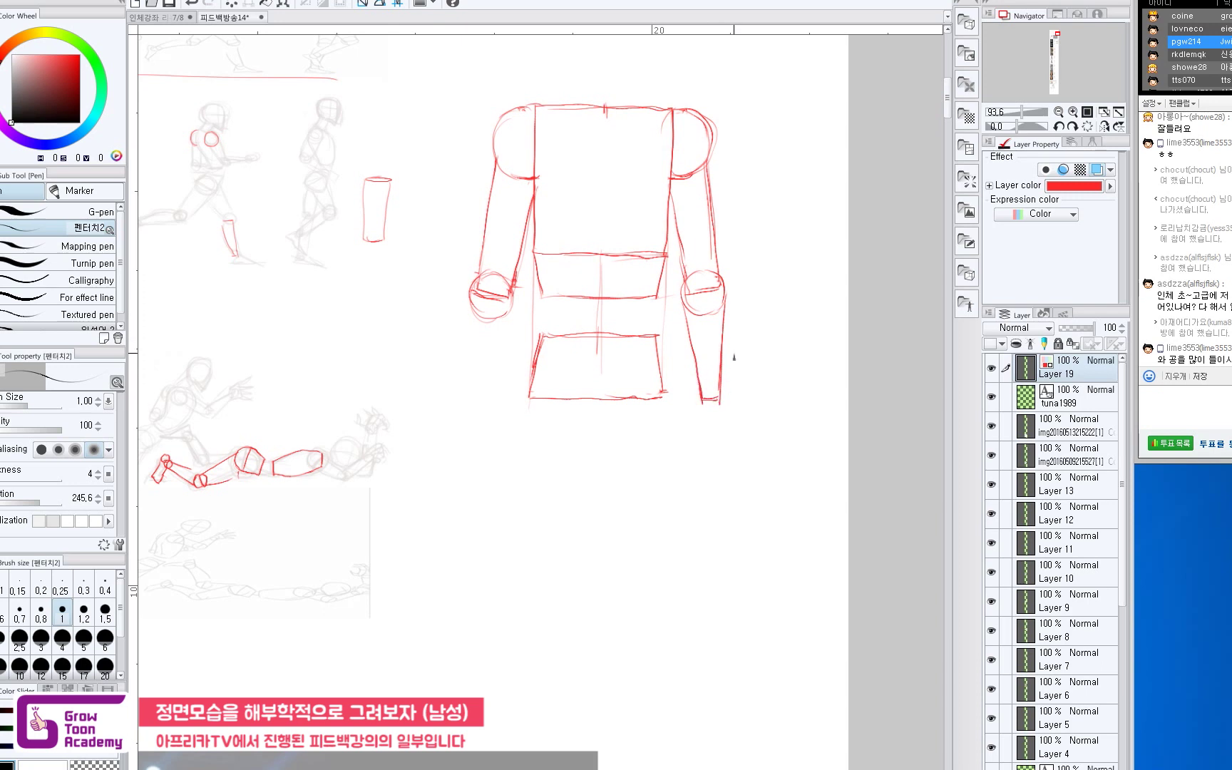
Draw the matching left-hand forearm tapering from its elbow circle to the wrist.
left_click_drag(515, 301, 495, 404)
left_click_drag(469, 304, 476, 406)
left_click_drag(526, 431, 525, 429)
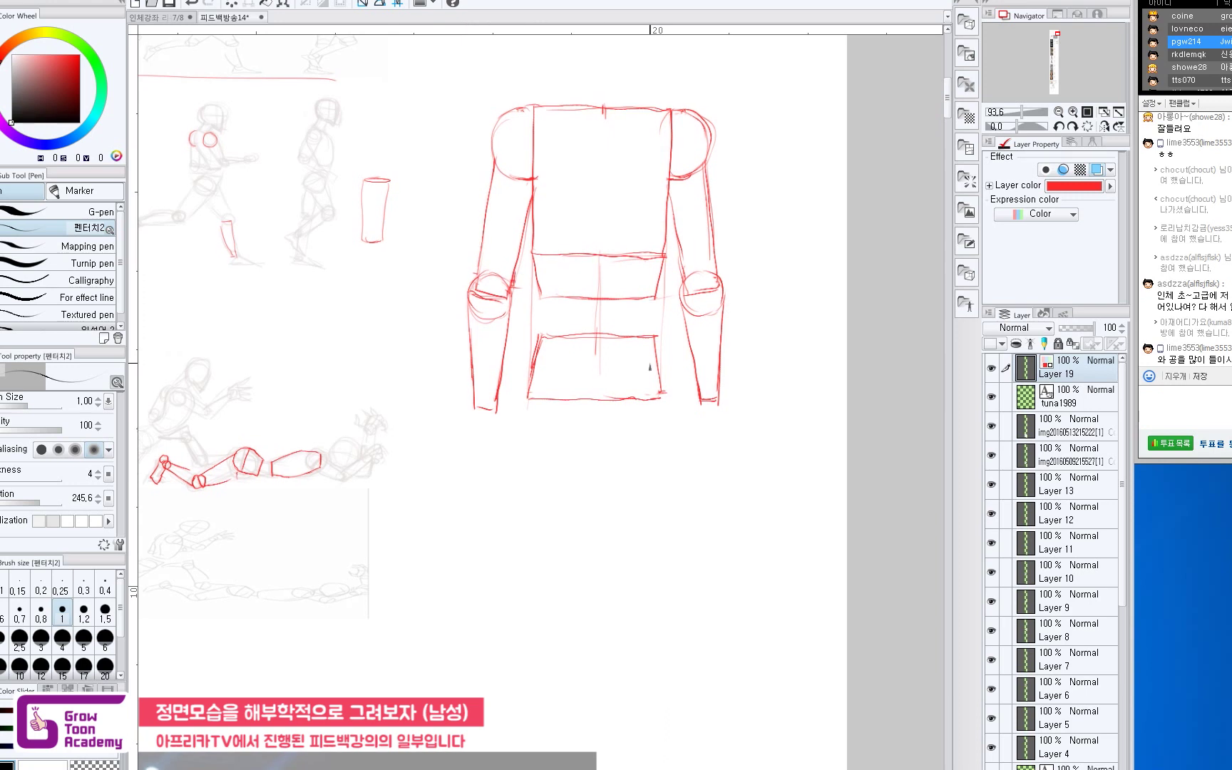
left_click_drag(678, 386, 670, 384)
scroll(664, 375, "down", 1)
scroll(674, 372, "down", 1)
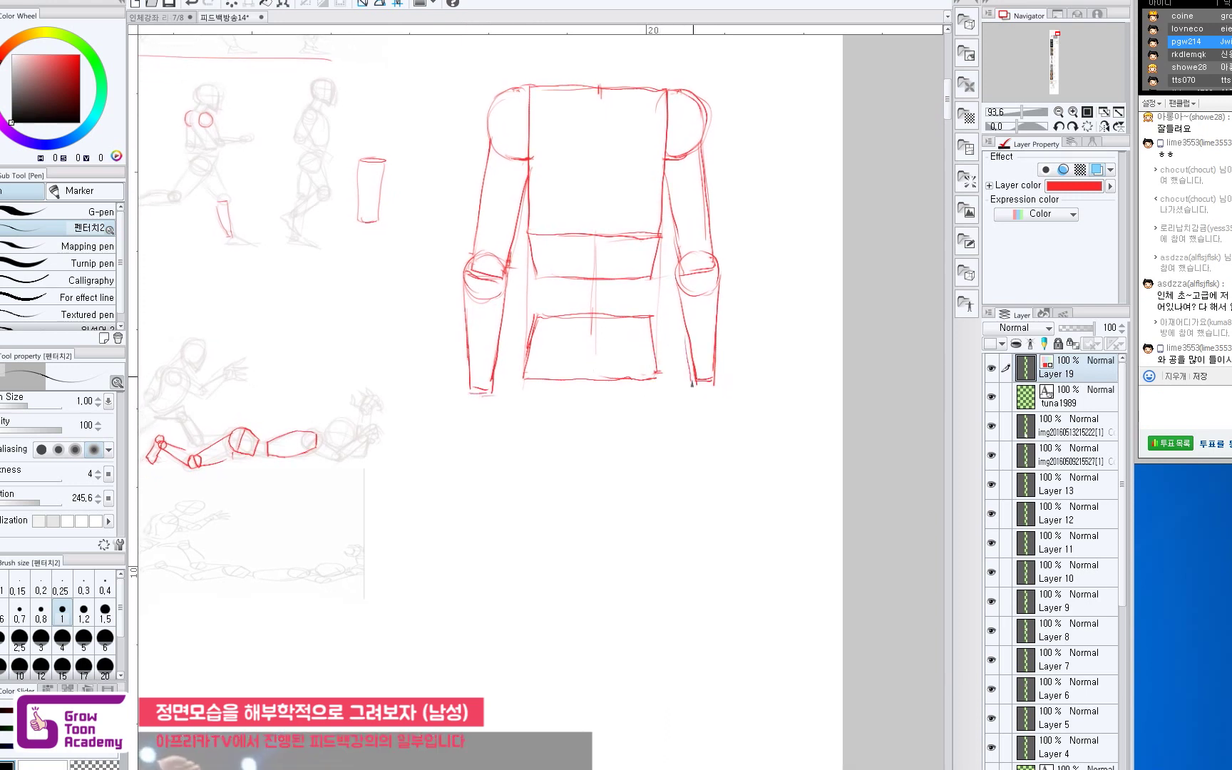
Erase the rough wrist ends of both forearms and redraw them cleanly.
key("e")
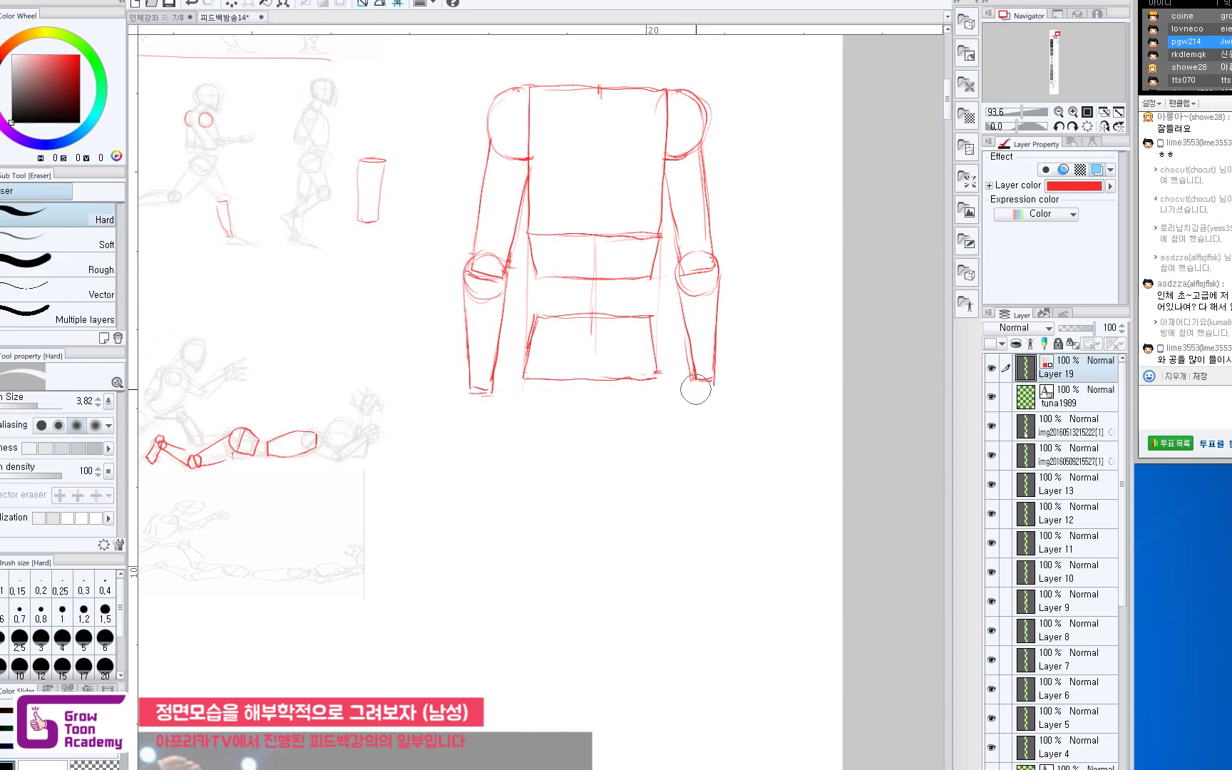
left_click_drag(696, 389, 712, 393)
left_click_drag(473, 396, 493, 394)
key("p")
mouse_move(688, 358)
left_mouse_down()
mouse_move(693, 391)
mouse_move(713, 389)
left_mouse_up()
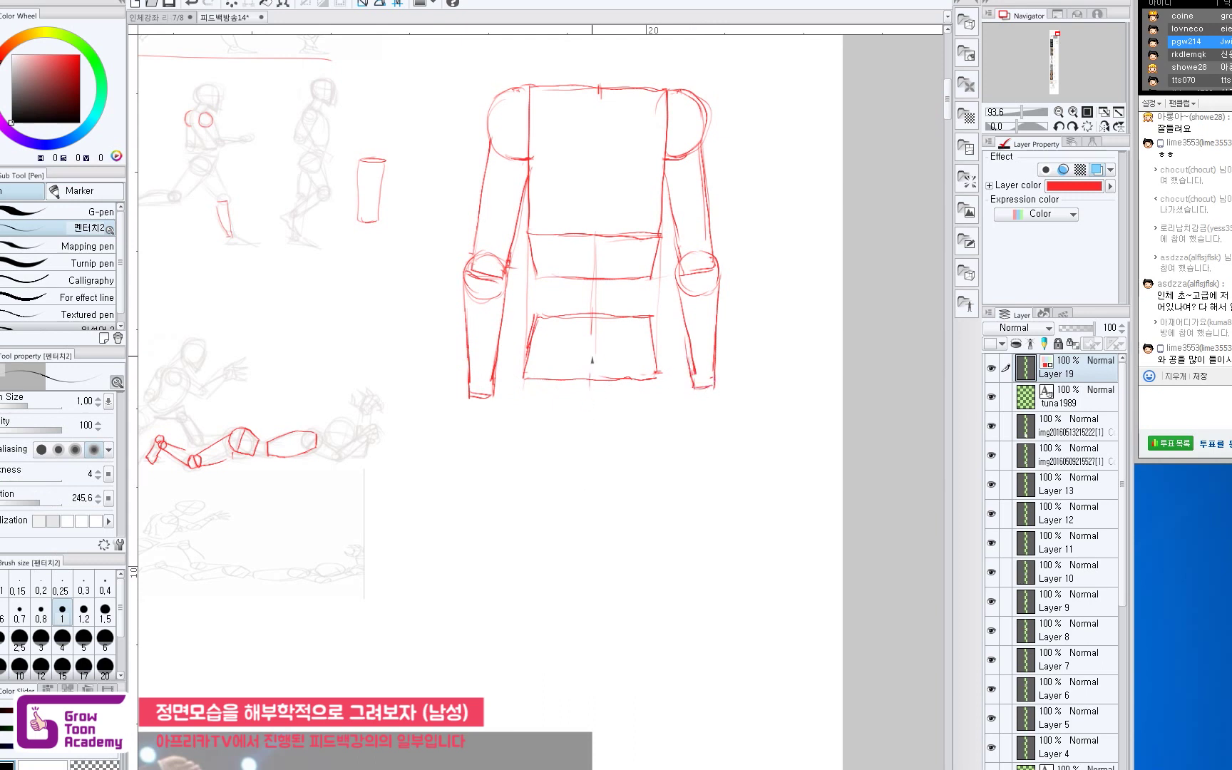
Draw the neck as a short cylinder with a vertical centre line above the middle of the chest box.
scroll(592, 342, "up", 5)
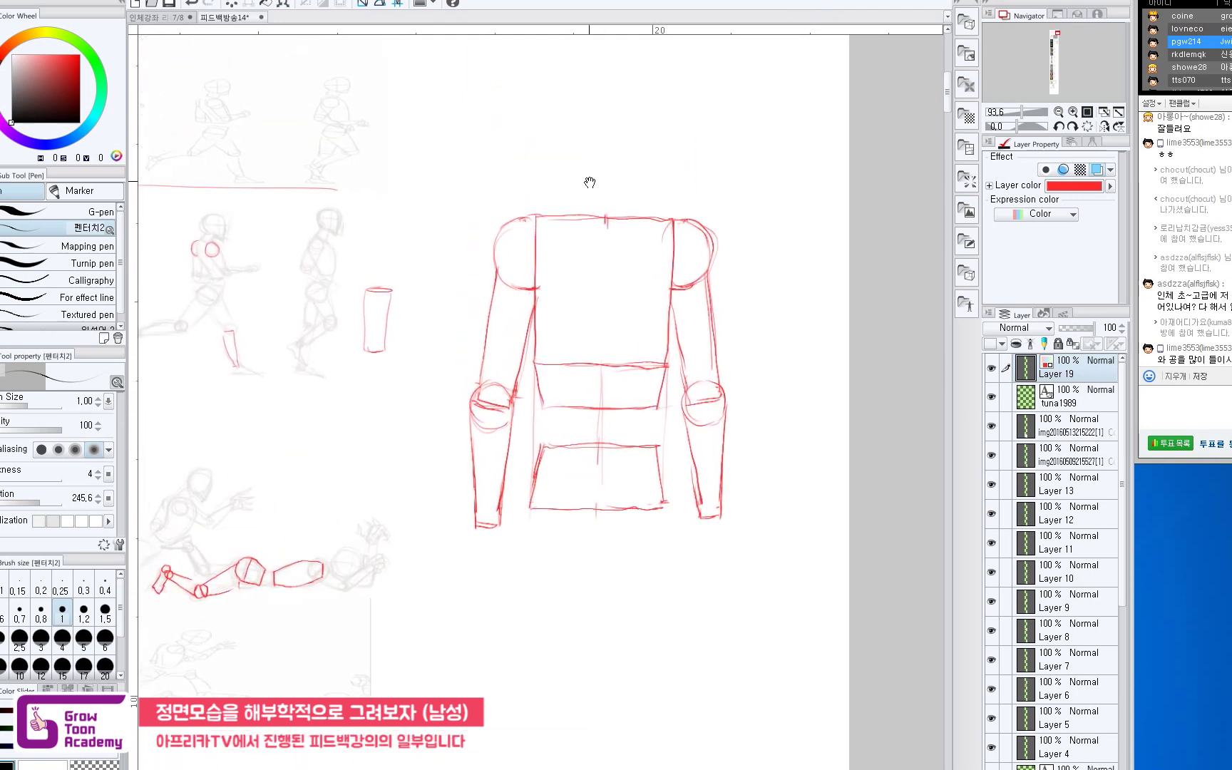
mouse_move(596, 252)
left_mouse_down()
mouse_move(597, 190)
mouse_move(622, 248)
left_mouse_up()
mouse_move(568, 213)
left_mouse_down()
mouse_move(568, 245)
mouse_move(621, 250)
mouse_move(603, 261)
mouse_move(628, 256)
mouse_move(628, 217)
mouse_move(582, 215)
mouse_move(623, 213)
left_mouse_up()
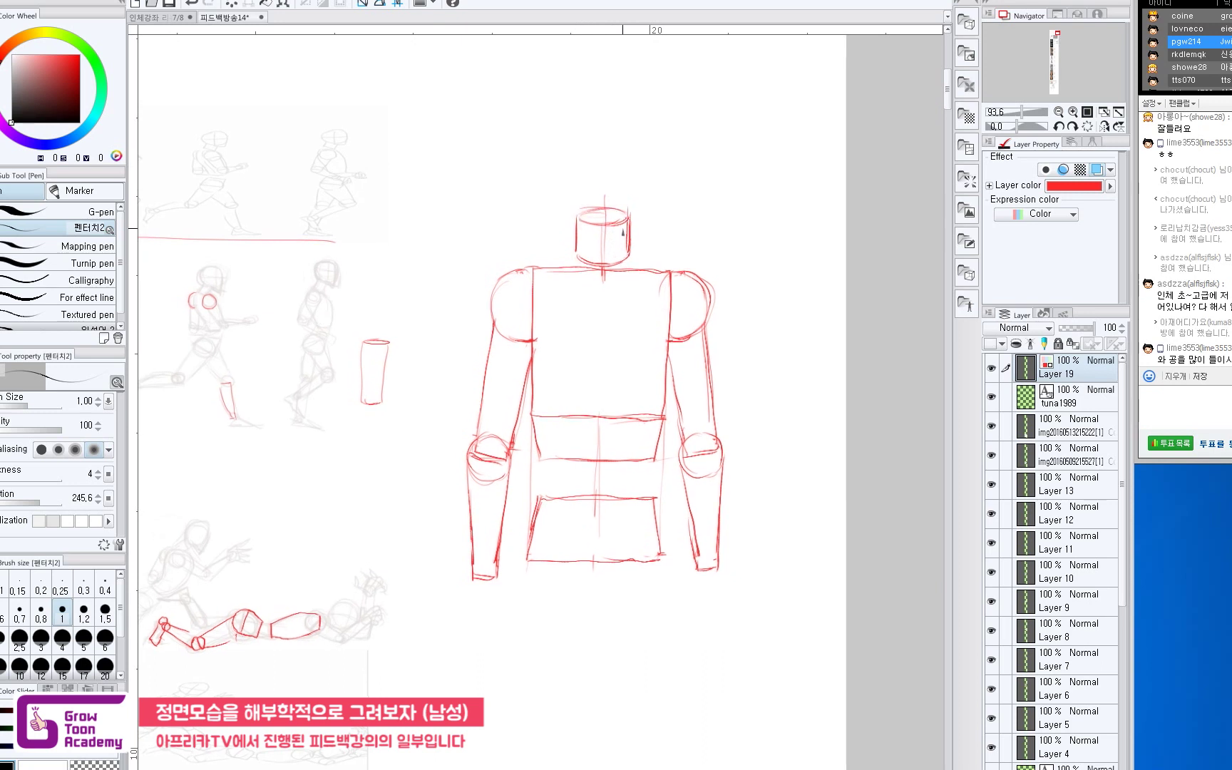
left_click_drag(571, 253, 623, 234)
key("ctrl+z")
key("ctrl+z")
key("ctrl+z")
key("ctrl+z")
key("ctrl+z")
Draw sloping trapezius lines from the neck to both shoulders and connect the abdomen to the pelvis along the waist's sides.
left_click_drag(524, 272, 581, 239)
mouse_move(550, 256)
left_mouse_down()
mouse_move(576, 241)
mouse_move(583, 282)
mouse_move(646, 289)
left_mouse_up()
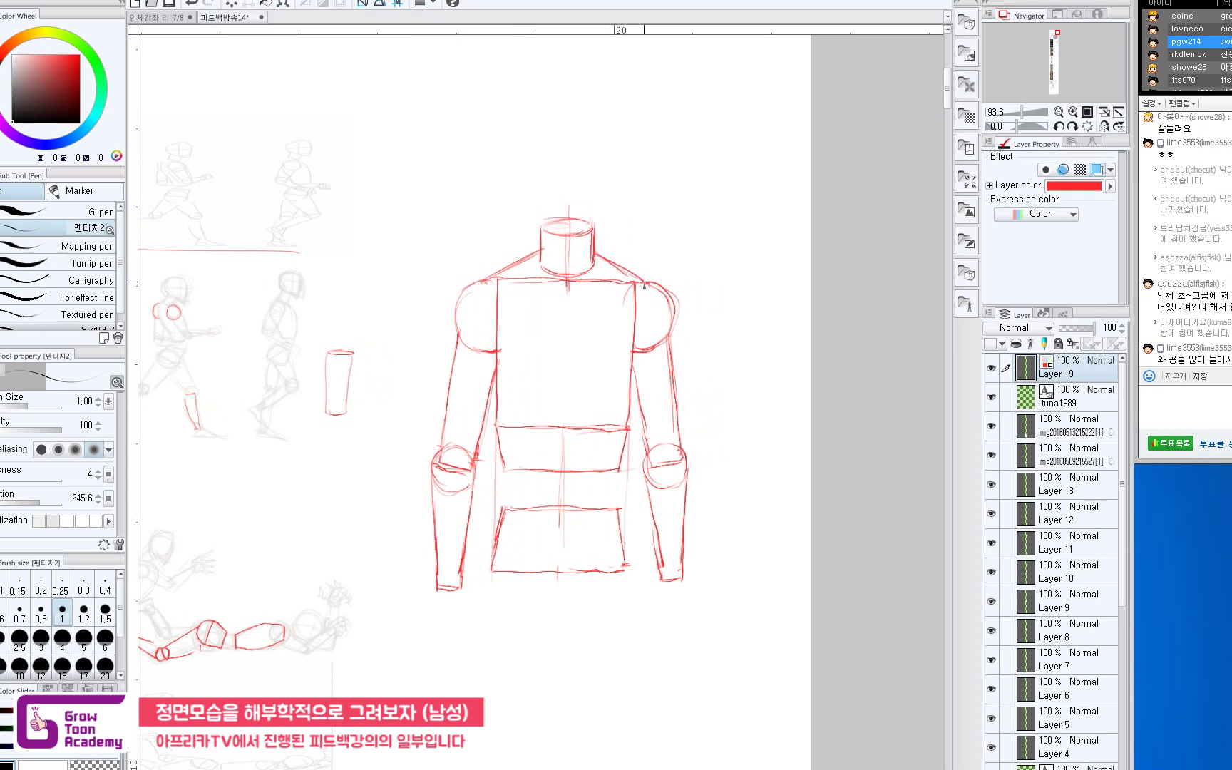
left_click_drag(660, 357, 708, 357)
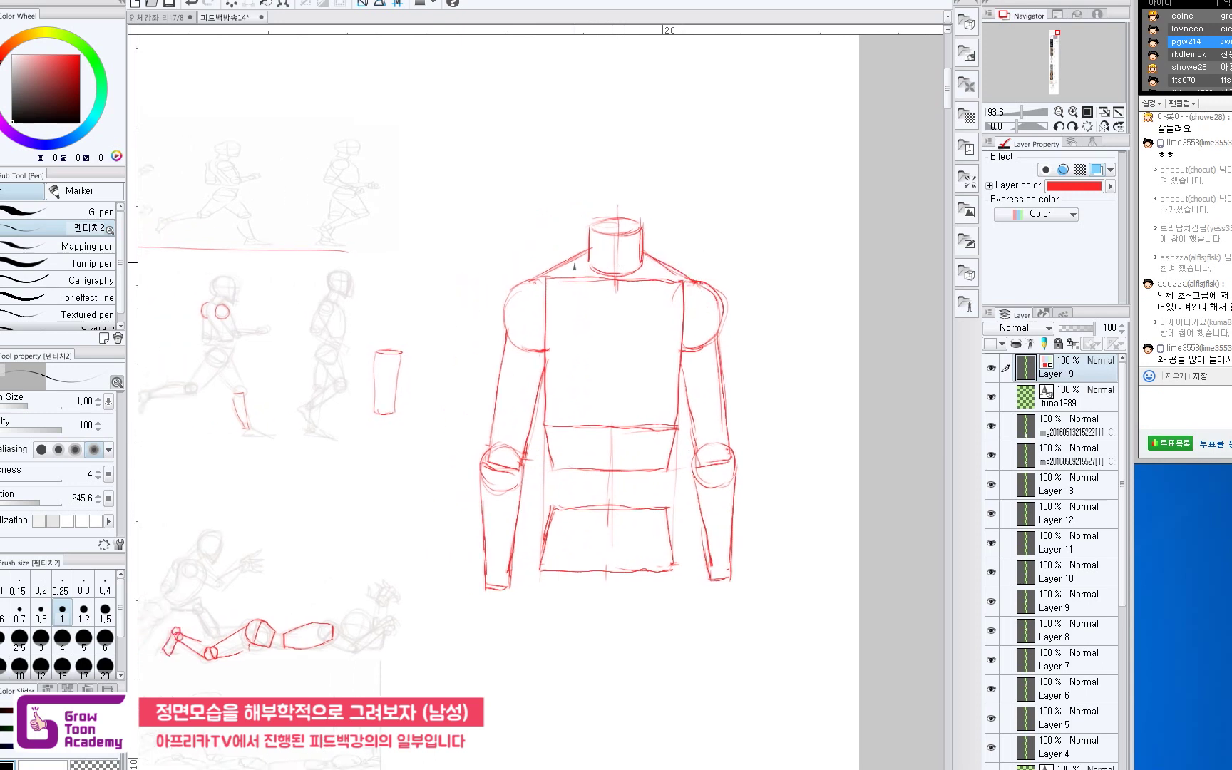
left_click_drag(694, 323, 694, 320)
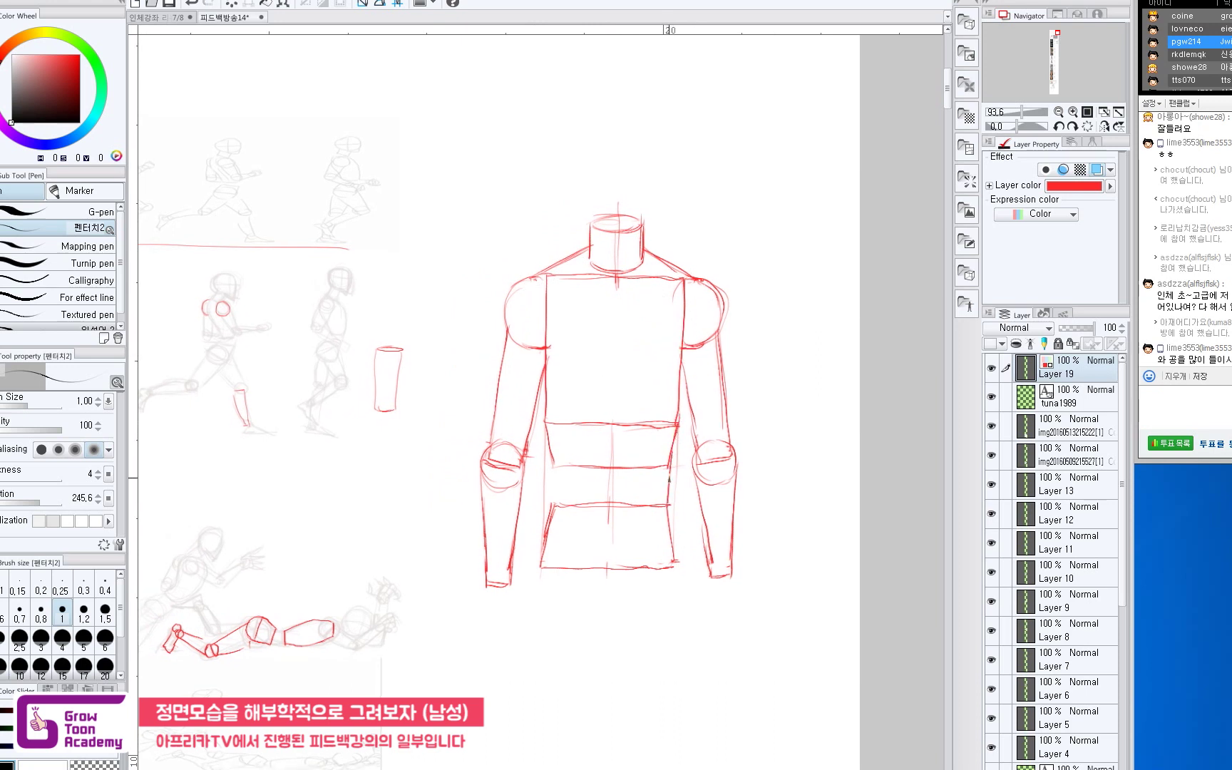
left_click_drag(550, 457, 552, 497)
Lower the opacity of Layer 19 to 26% and add a new raster layer above it.
left_click(1069, 329)
left_click_drag(1071, 332, 1065, 332)
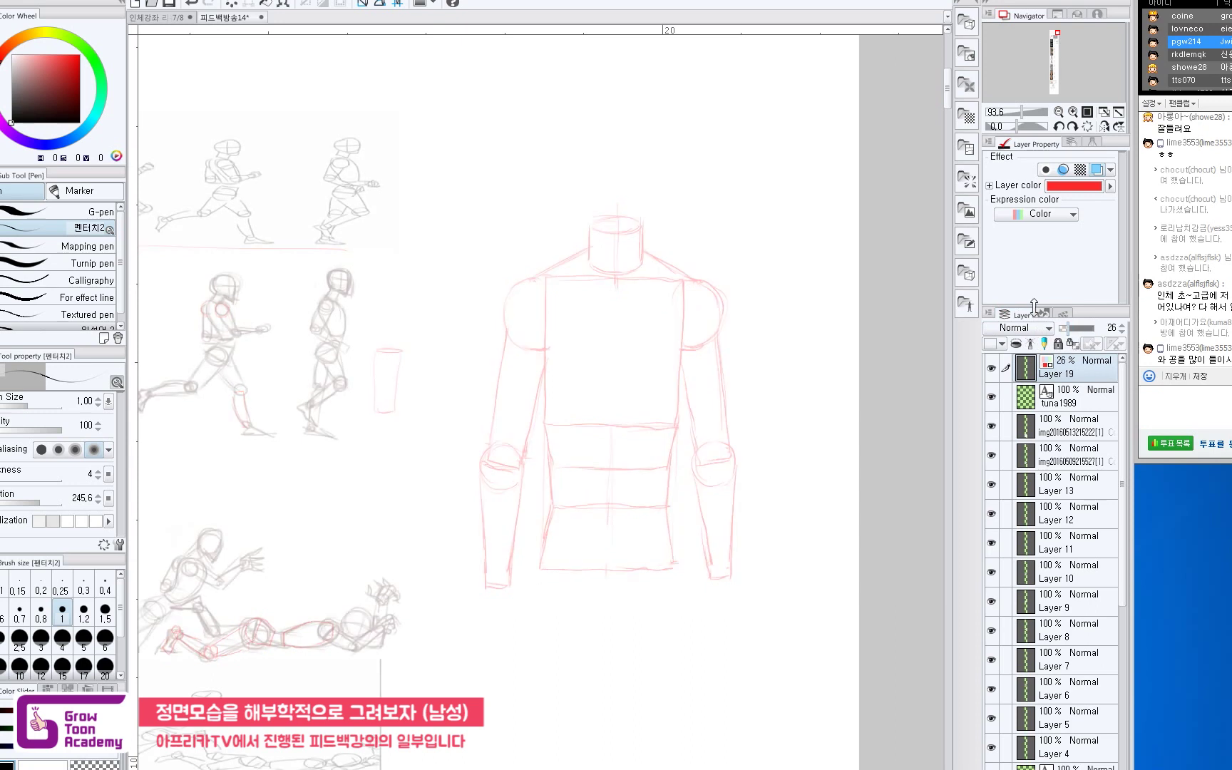
key("ctrl+shift+n")
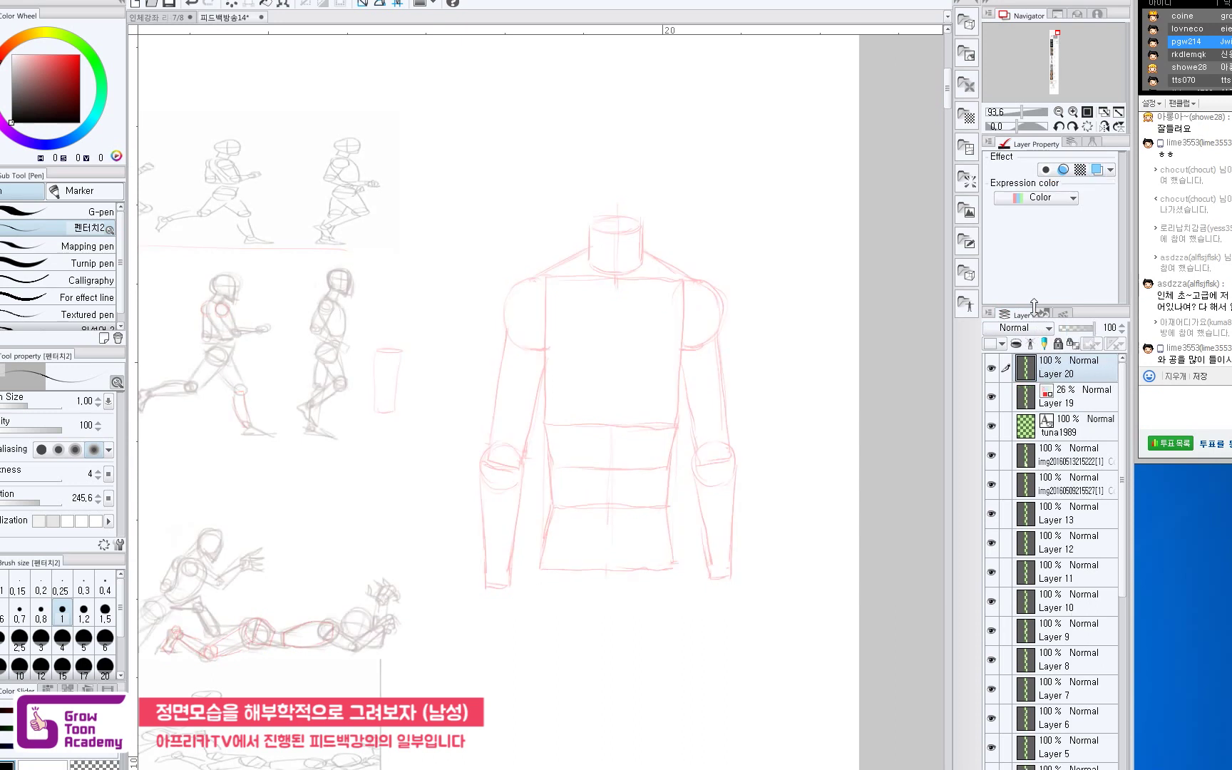
Draw both collarbones in black from the base of the neck out to the shoulders, over the faded mannequin.
scroll(614, 331, "up", 3)
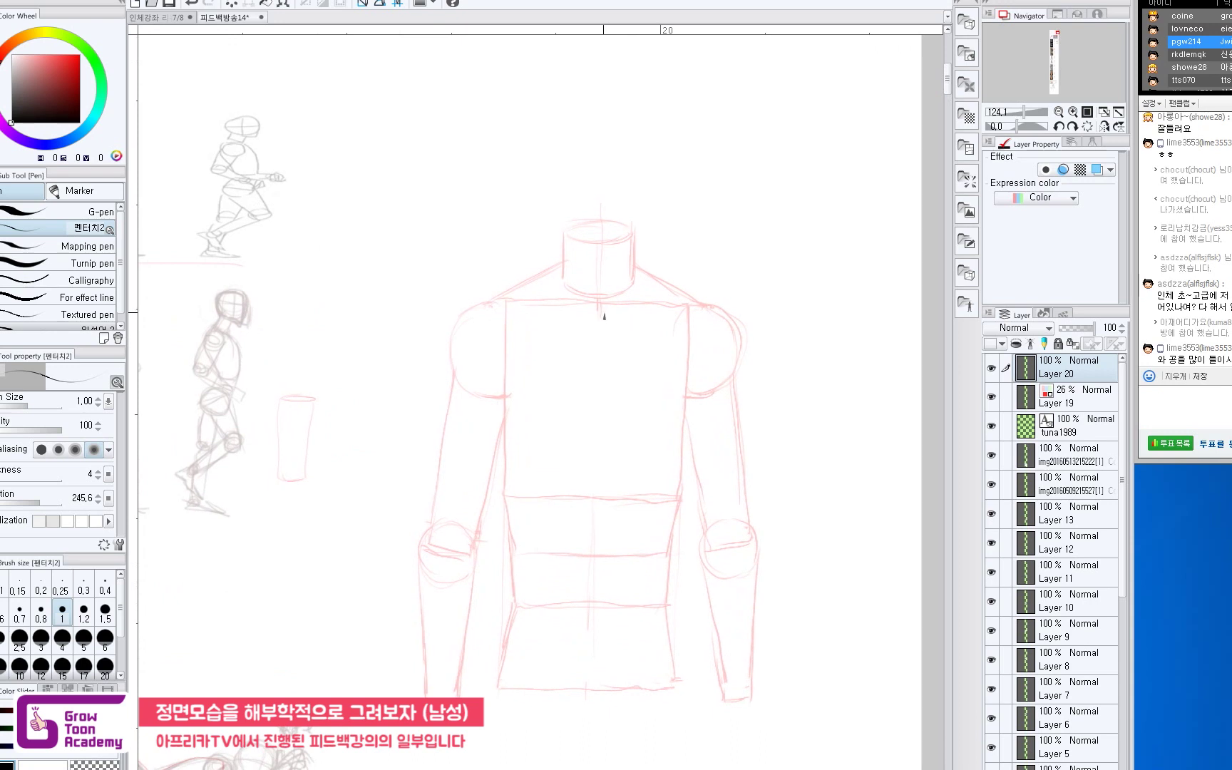
left_click_drag(604, 316, 688, 306)
key("ctrl+z")
key("ctrl+z")
mouse_move(605, 319)
left_mouse_down()
mouse_move(710, 309)
mouse_move(619, 326)
mouse_move(511, 303)
mouse_move(489, 313)
mouse_move(594, 320)
left_mouse_up()
key("ctrl+z")
key("ctrl+z")
key("ctrl+z")
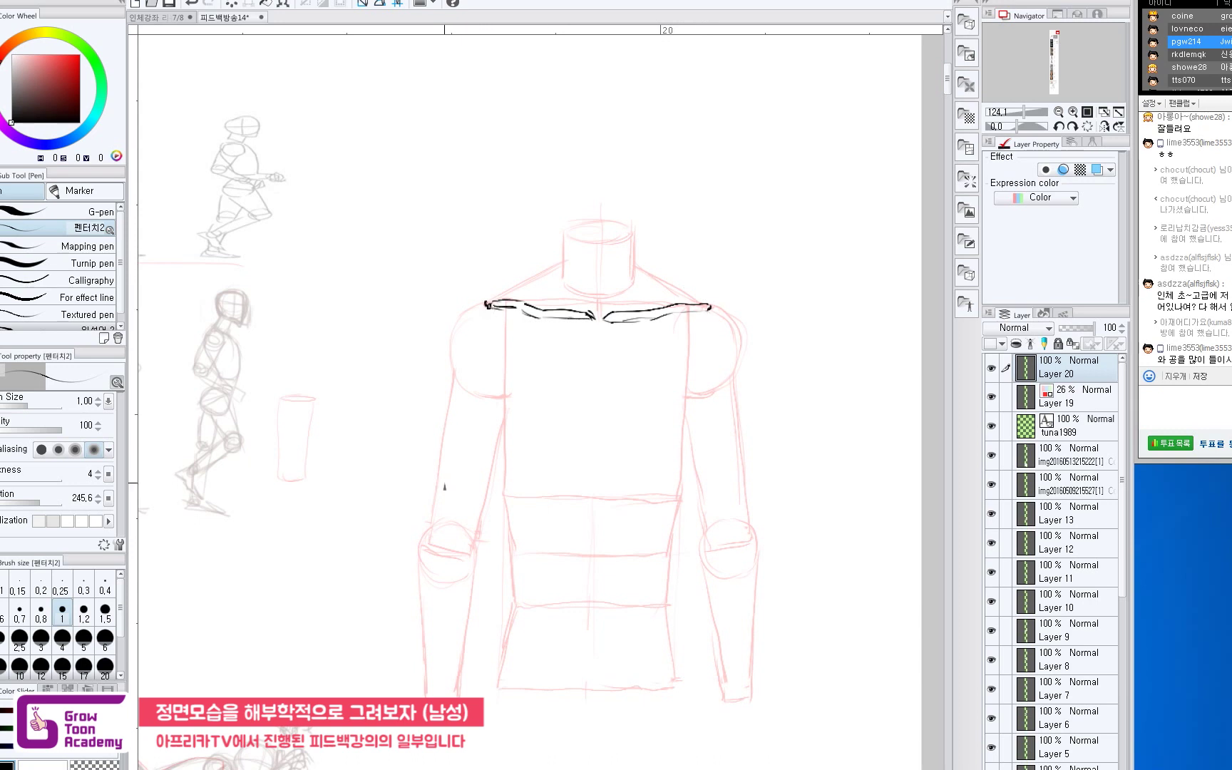
Draw a vertical chest centre line from between the collarbones down to about mid-chest.
mouse_move(624, 357)
left_mouse_down()
mouse_move(627, 315)
mouse_move(596, 273)
mouse_move(599, 388)
left_mouse_up()
key("e")
key("p")
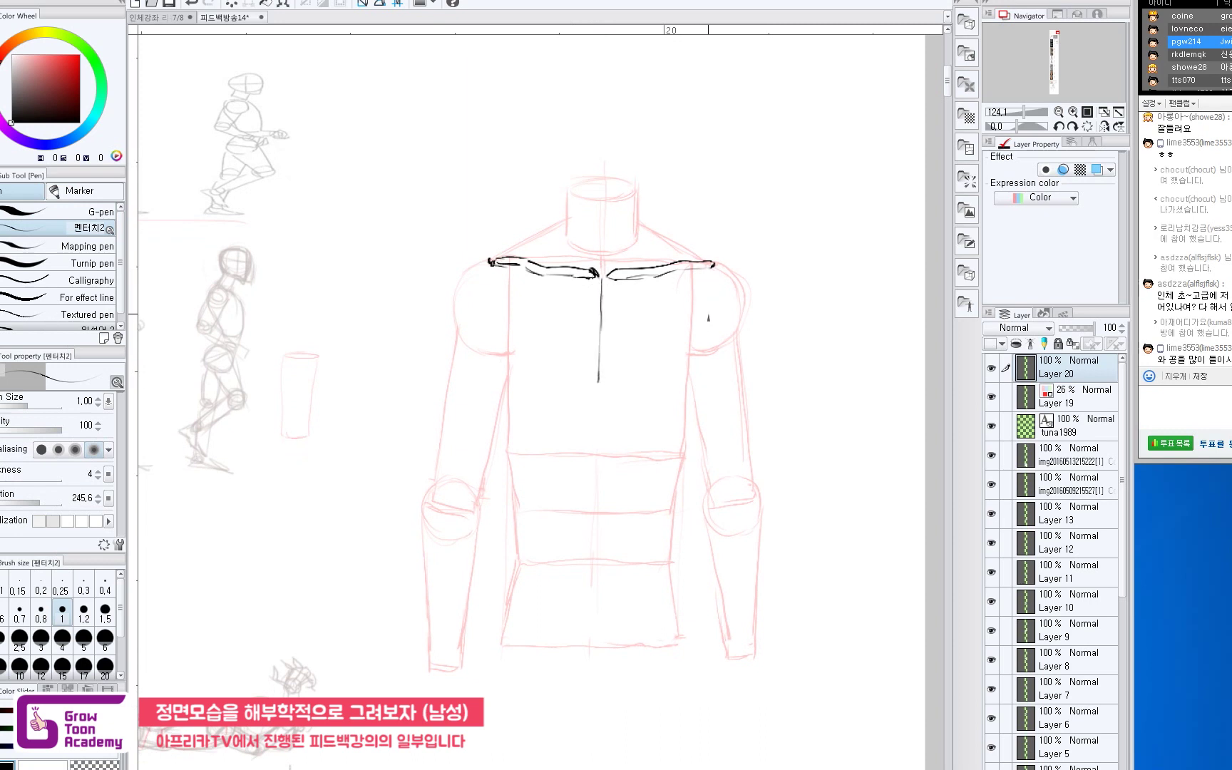
Draw the lower outer edges of both chest muscles curving down from the armpits, and strengthen the chest centre line.
left_click_drag(711, 315, 672, 378)
key("ctrl+z")
left_click_drag(486, 324, 534, 378)
key("ctrl+z")
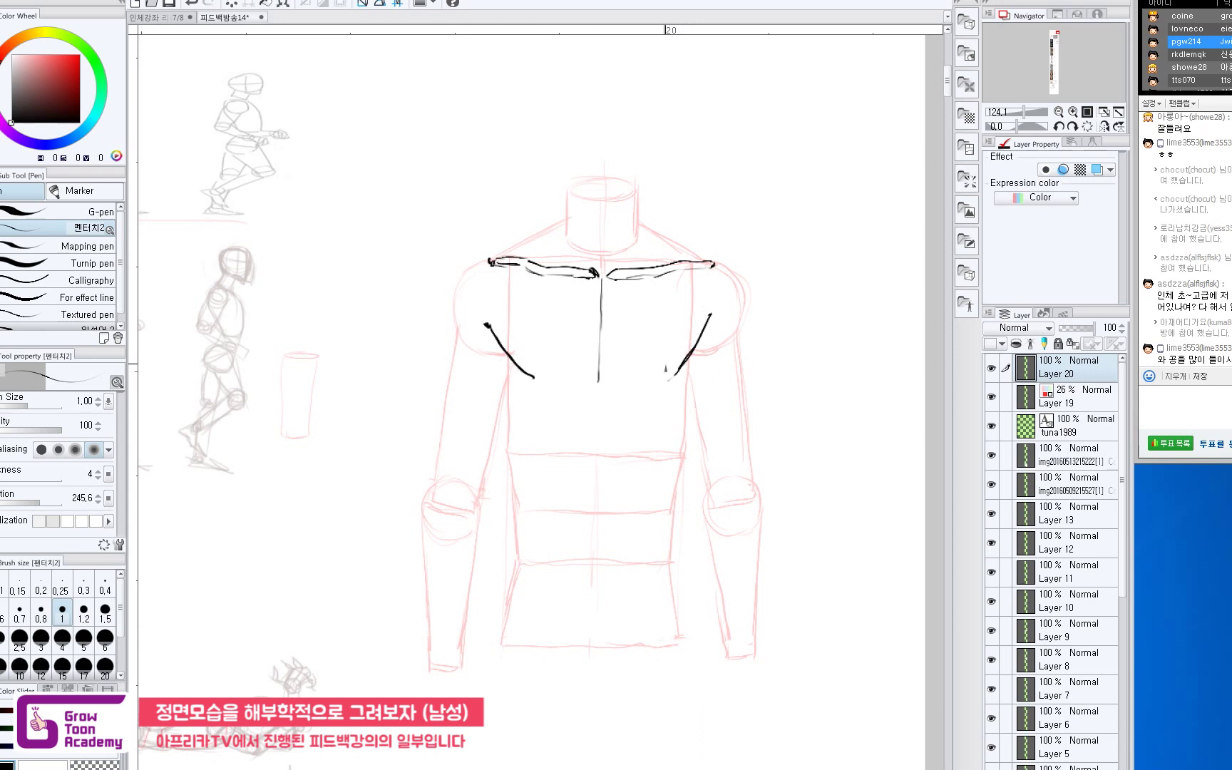
left_click_drag(692, 354, 672, 378)
key("e")
key("p")
left_click_drag(599, 305, 599, 392)
left_click_drag(680, 368, 661, 390)
Erase the top end of the chest centre line together with the small fork sketched there below the collarbones.
key("e")
left_click_drag(605, 273, 606, 296)
key("p")
left_click_drag(602, 286, 601, 305)
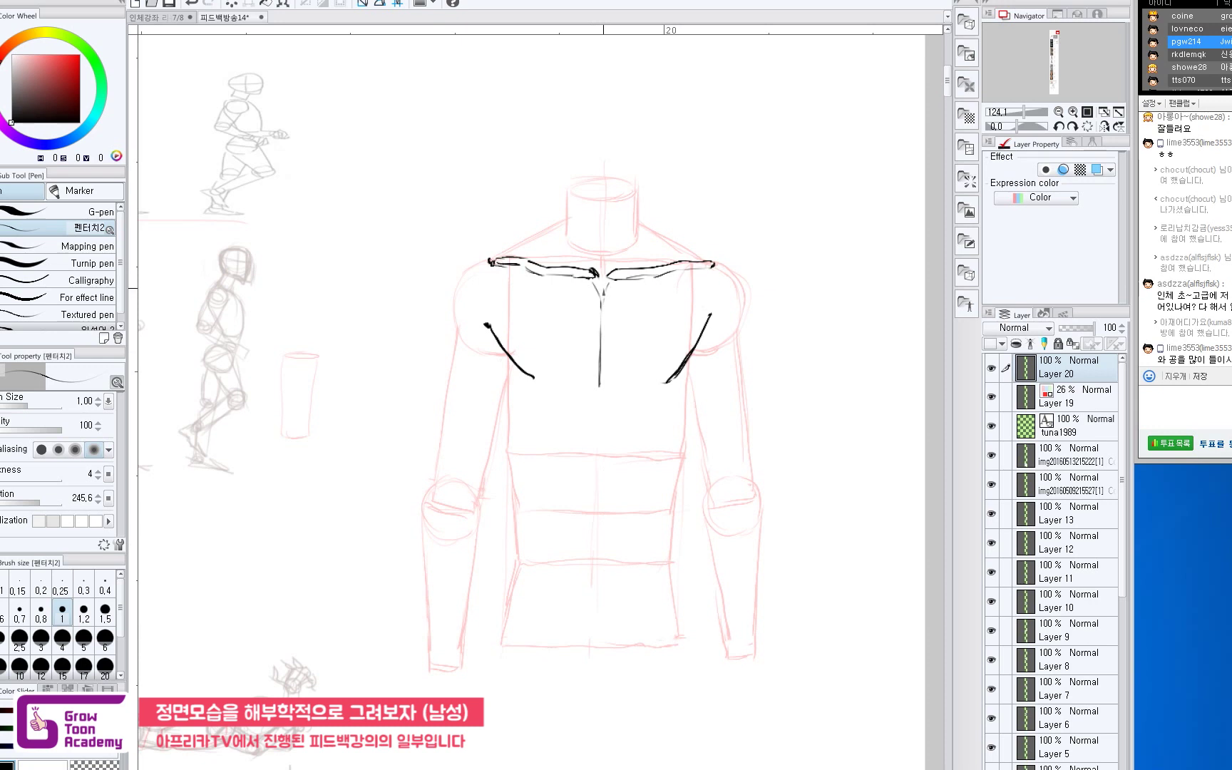
key("e")
left_click_drag(599, 295, 615, 287)
key("p")
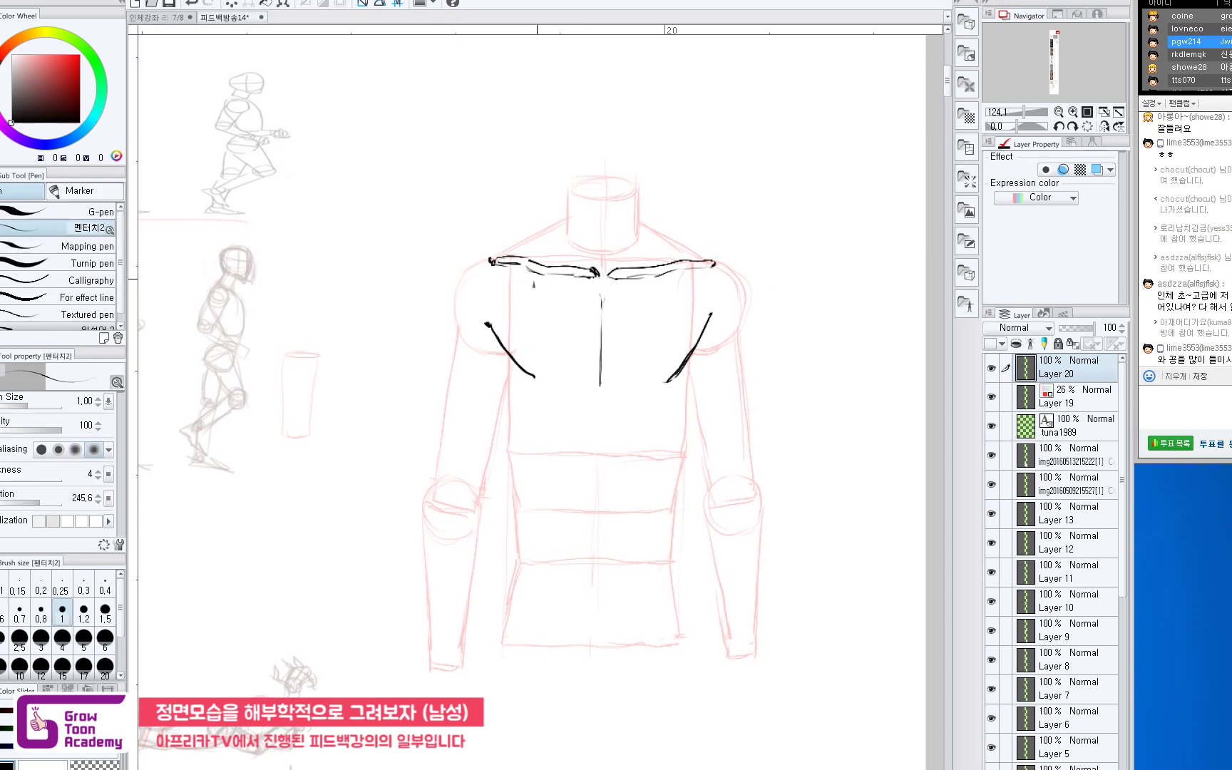
Draw the upper outer edges of both chest muscles as arcs from the collarbones down to the armpits.
left_click_drag(537, 278, 492, 321)
left_click_drag(663, 278, 702, 311)
key("ctrl+z")
key("ctrl+z")
left_click_drag(542, 277, 523, 290)
Draw the inner edges of both shoulder muscles curving from the outer collarbone ends down to the armpits.
left_click_drag(710, 273, 718, 295)
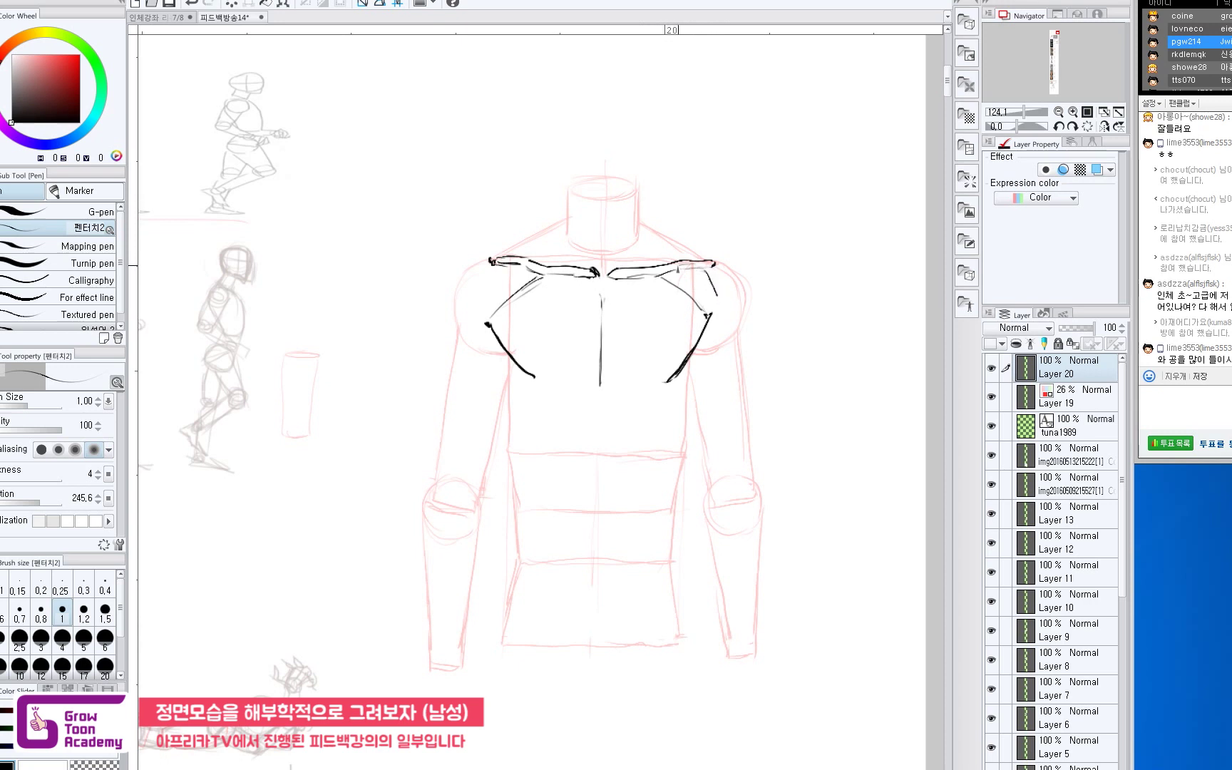
left_click_drag(685, 269, 697, 276)
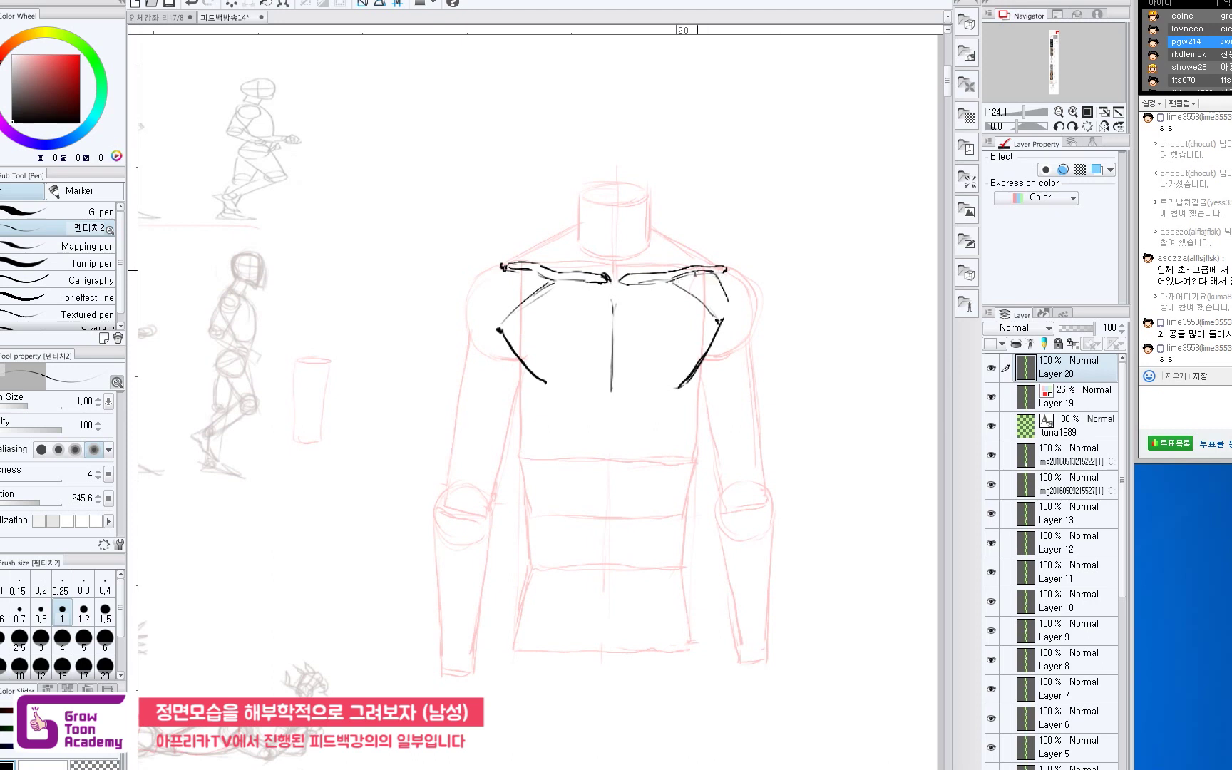
mouse_move(554, 285)
left_mouse_down()
mouse_move(505, 268)
mouse_move(662, 277)
left_mouse_up()
left_click_drag(503, 272, 489, 330)
key("ctrl+z")
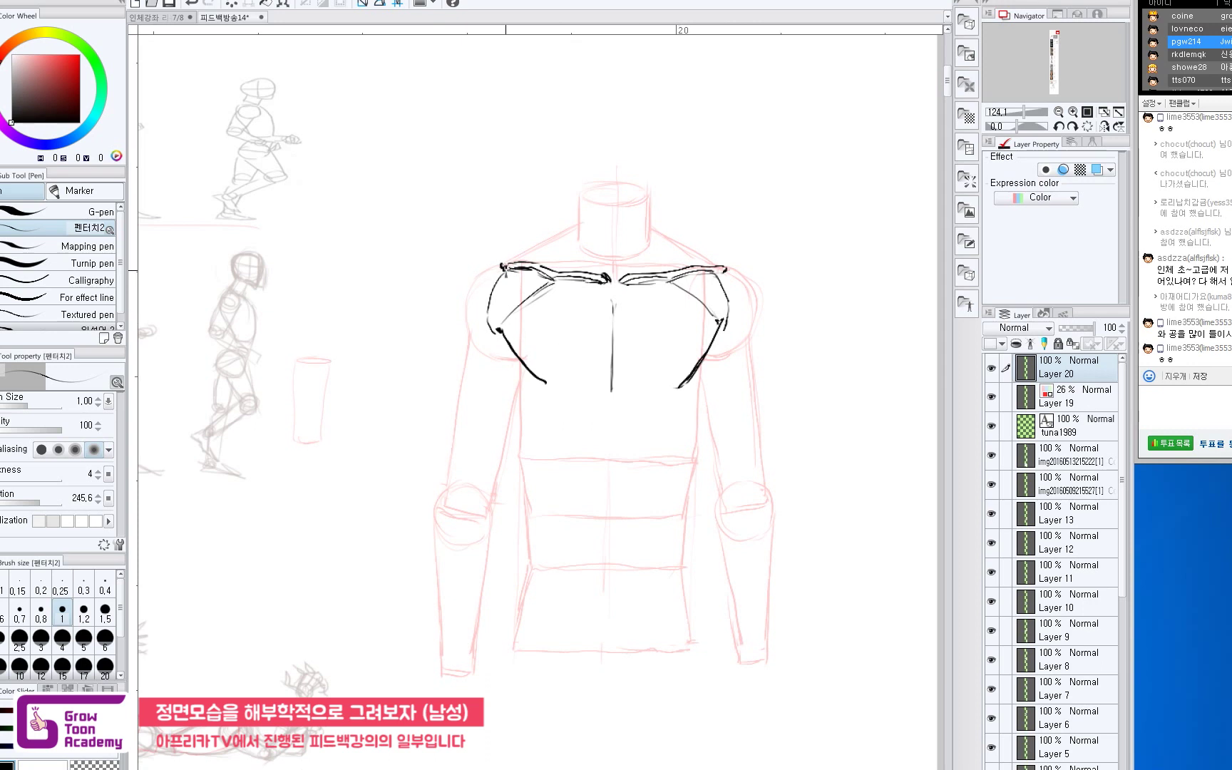
key("ctrl+z")
key("ctrl+z")
Draw the rounded outer contours of both shoulder muscles, tapering to points on the upper arms.
left_click_drag(491, 336, 479, 353)
mouse_move(497, 264)
left_mouse_down()
mouse_move(470, 294)
mouse_move(473, 364)
left_mouse_up()
mouse_move(728, 268)
left_mouse_down()
mouse_move(754, 299)
mouse_move(751, 350)
mouse_move(733, 335)
mouse_move(756, 331)
left_mouse_up()
key("ctrl+z")
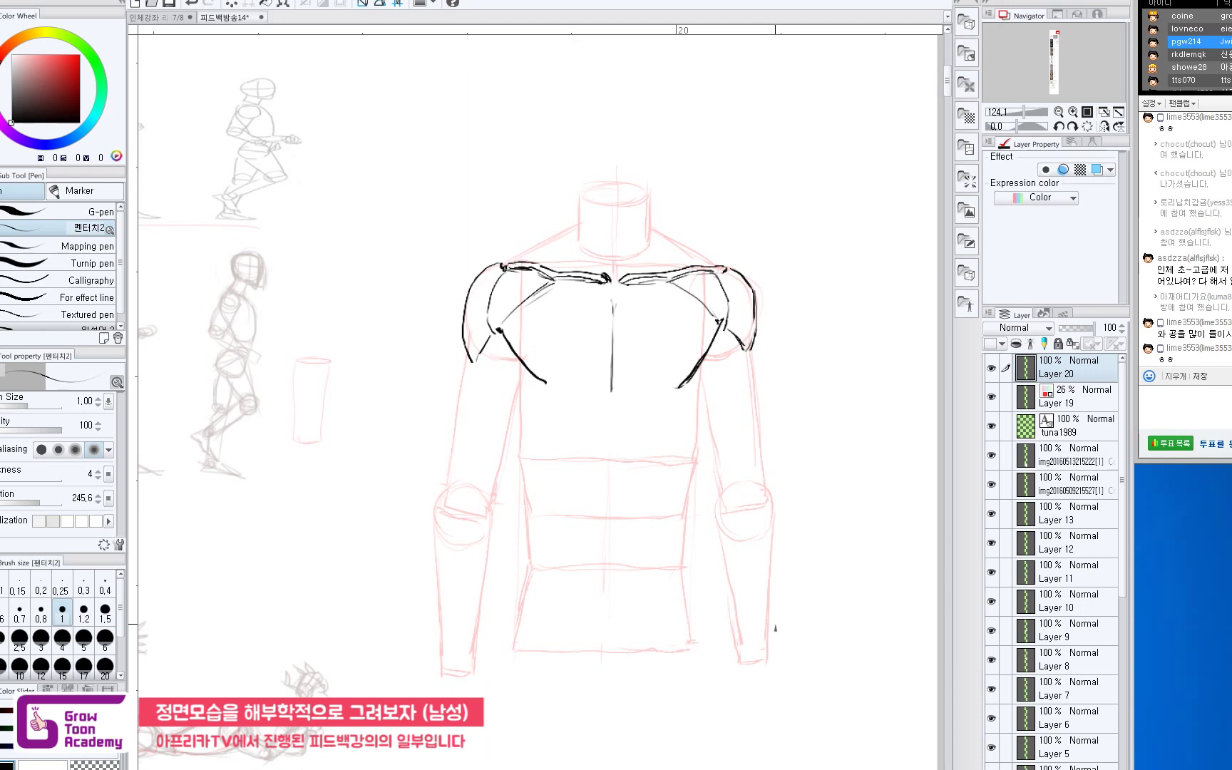
Sketch the breastbone as a narrow double line that forks at its top and bottom between the chest muscles.
left_click_drag(624, 287, 614, 304)
left_click_drag(634, 392, 633, 382)
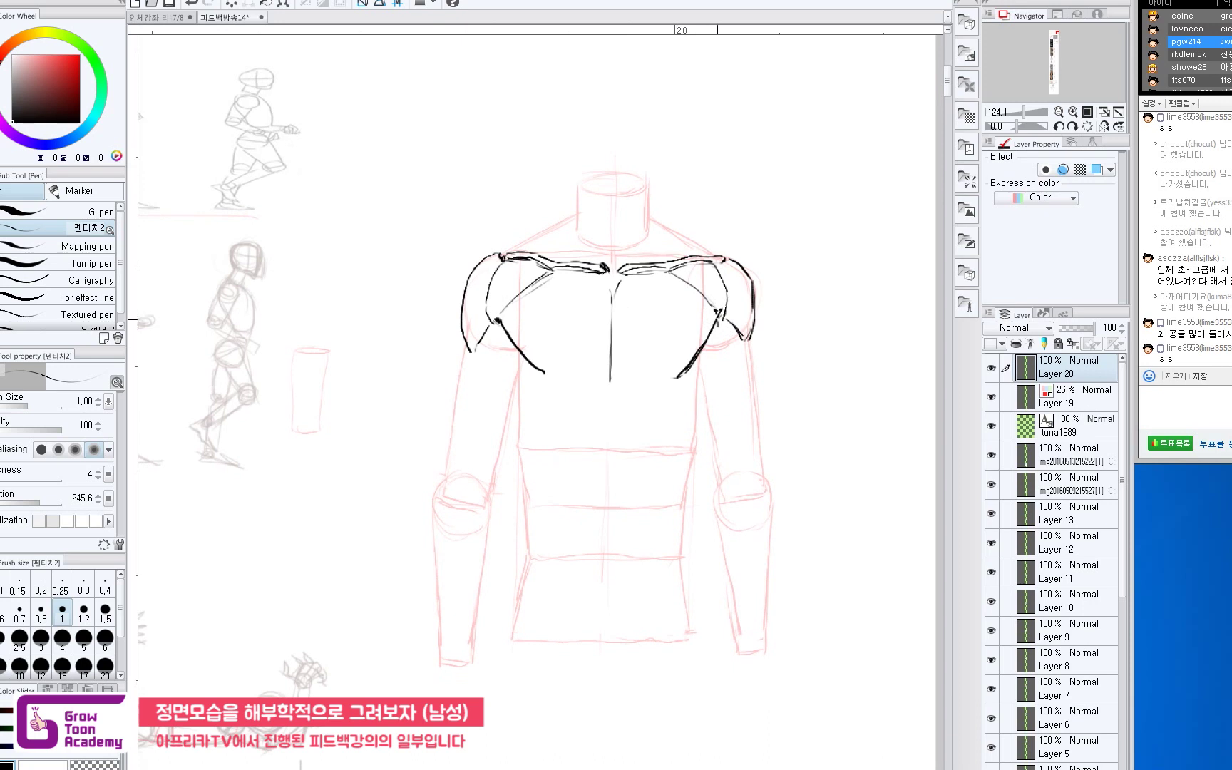
left_click_drag(716, 312, 725, 326)
left_click_drag(618, 280, 611, 384)
mouse_move(610, 331)
left_mouse_down()
mouse_move(601, 383)
mouse_move(619, 381)
left_mouse_up()
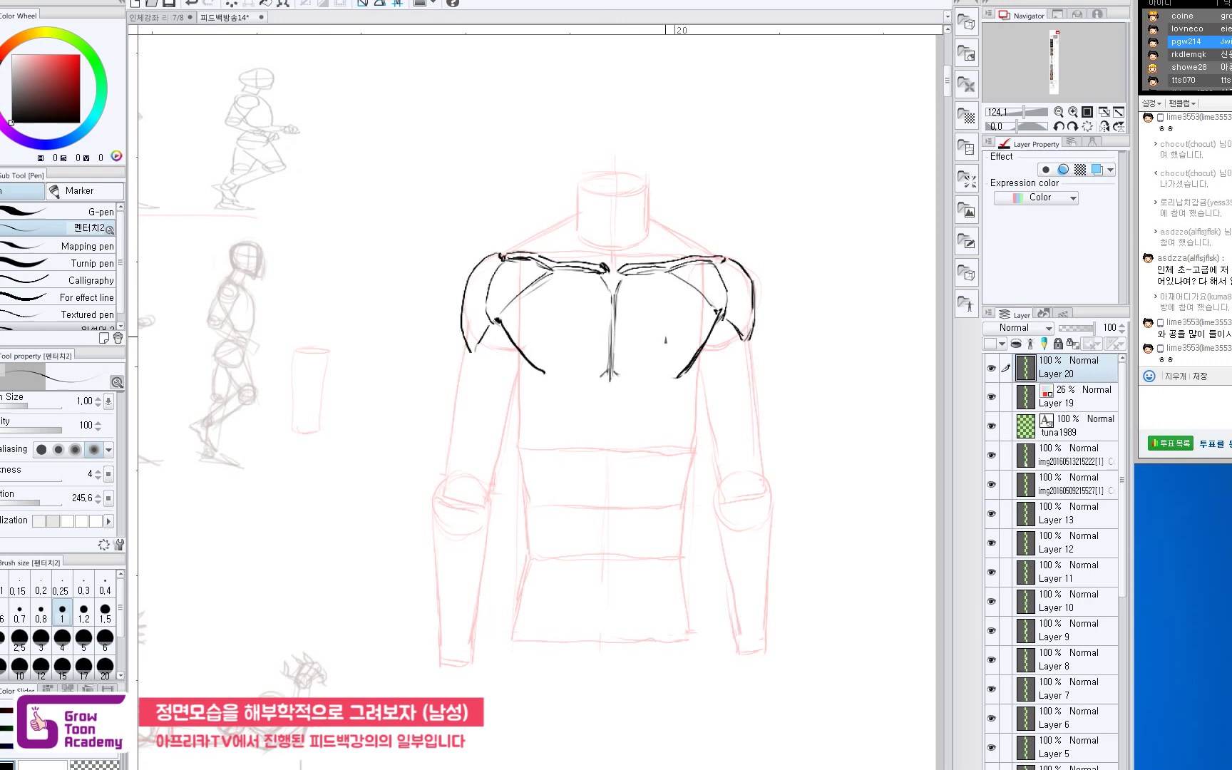
left_click_drag(722, 309, 723, 321)
Extend the centre line from the bottom of the chest down into the abdomen.
left_click_drag(692, 253, 683, 233)
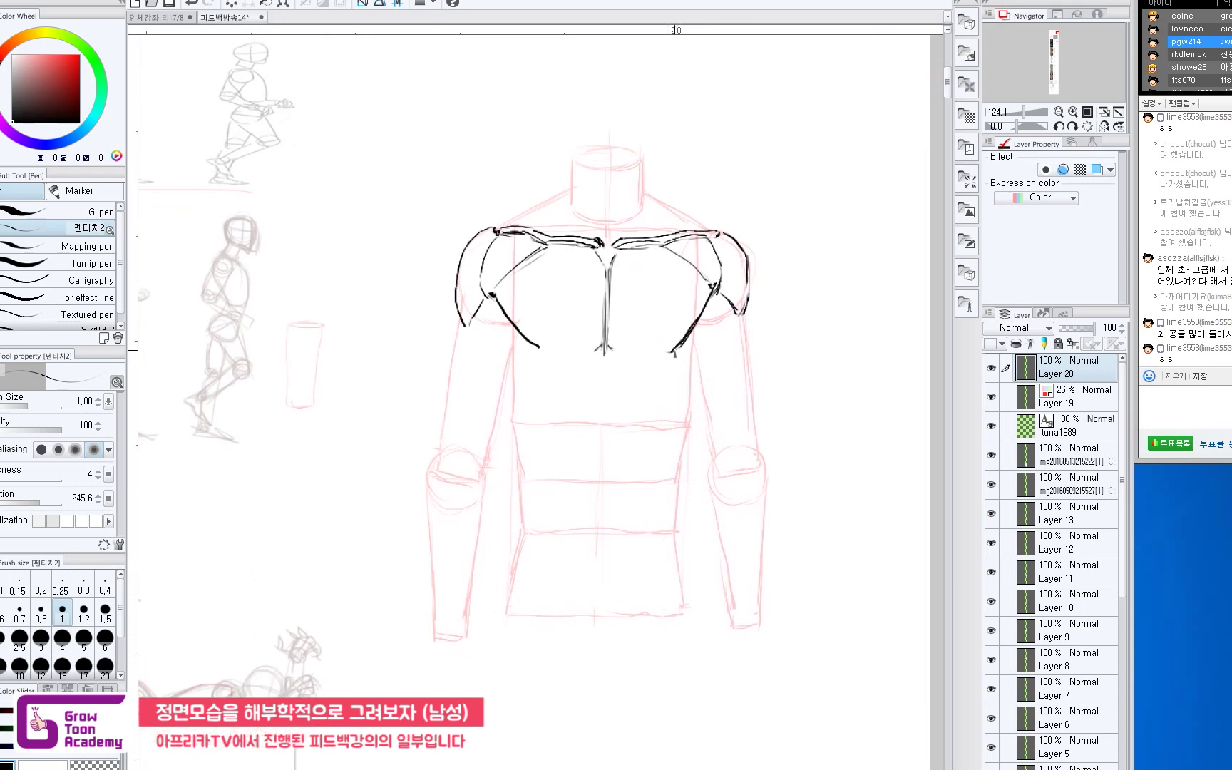
left_click_drag(678, 376, 692, 324)
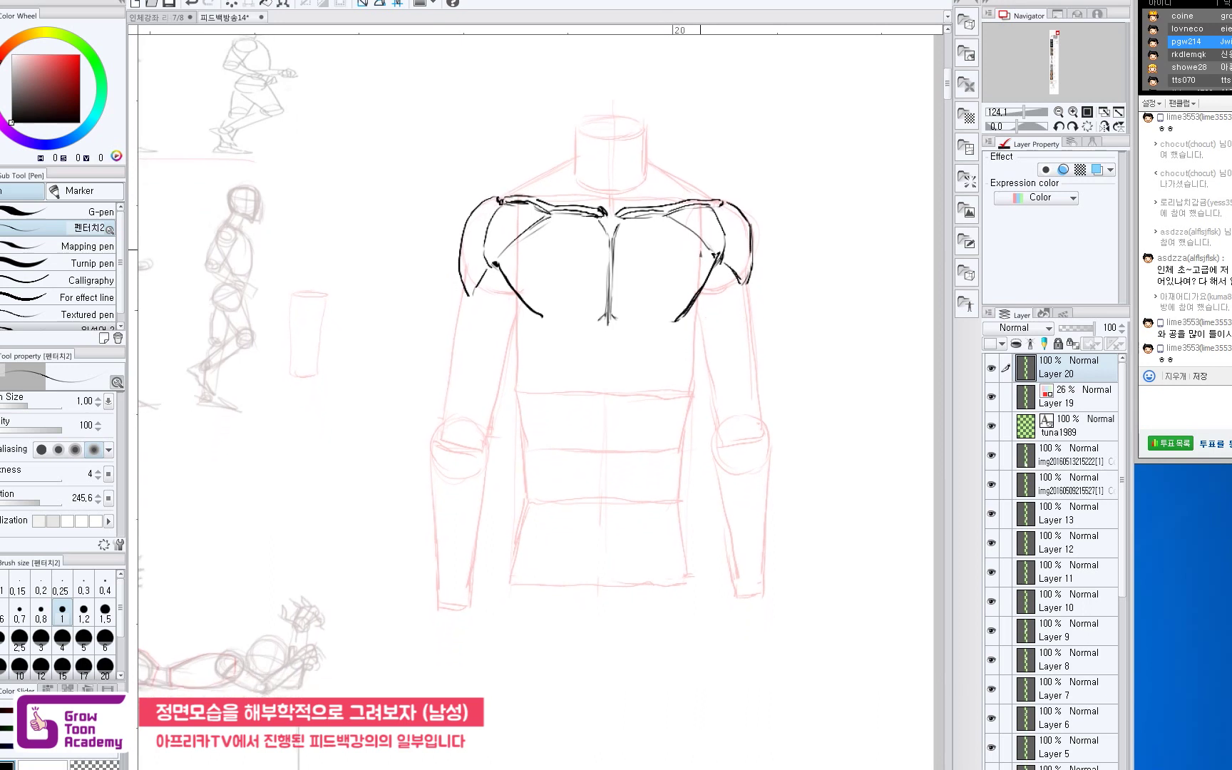
left_click_drag(608, 320, 608, 383)
key("ctrl+z")
left_click_drag(607, 319, 602, 442)
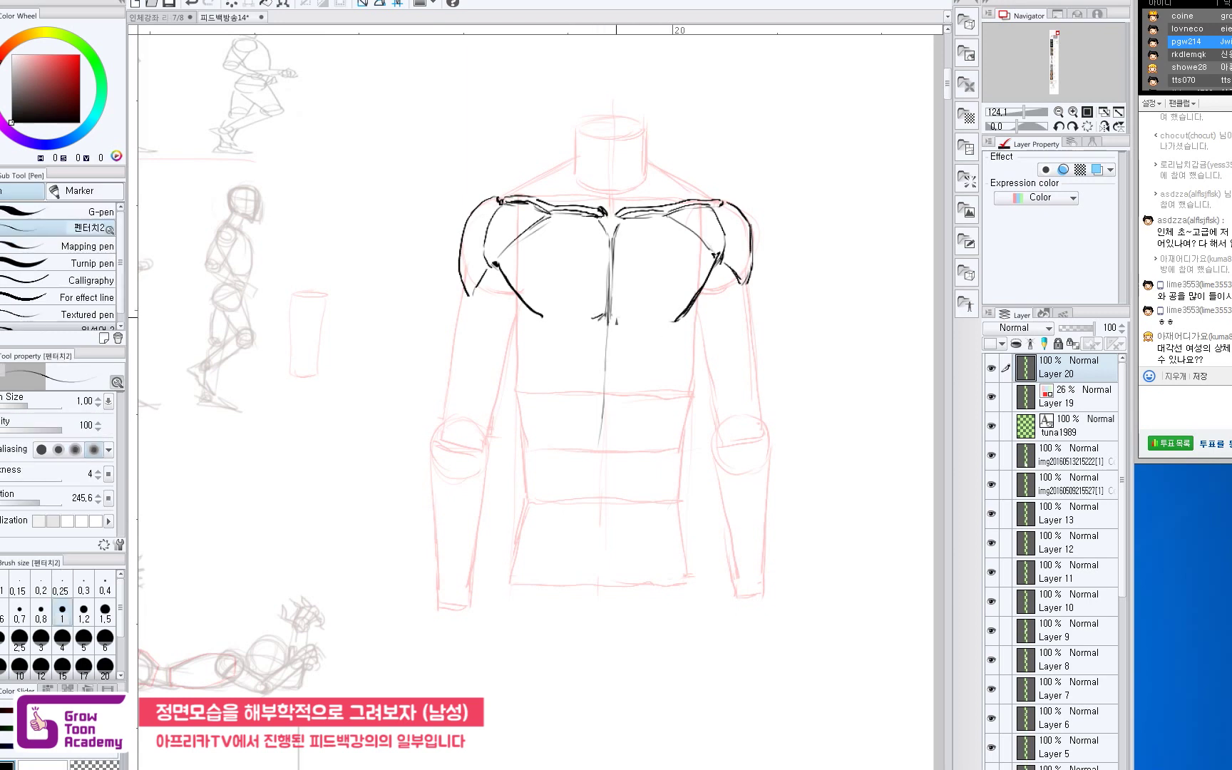
Draw the bottom edges of both chest muscles, joining the centre line to the lower outer curves.
mouse_move(617, 318)
left_mouse_down()
mouse_move(646, 321)
mouse_move(560, 321)
left_mouse_up()
key("e")
key("p")
mouse_move(666, 310)
left_mouse_down()
mouse_move(630, 317)
mouse_move(665, 329)
left_mouse_up()
key("ctrl+z")
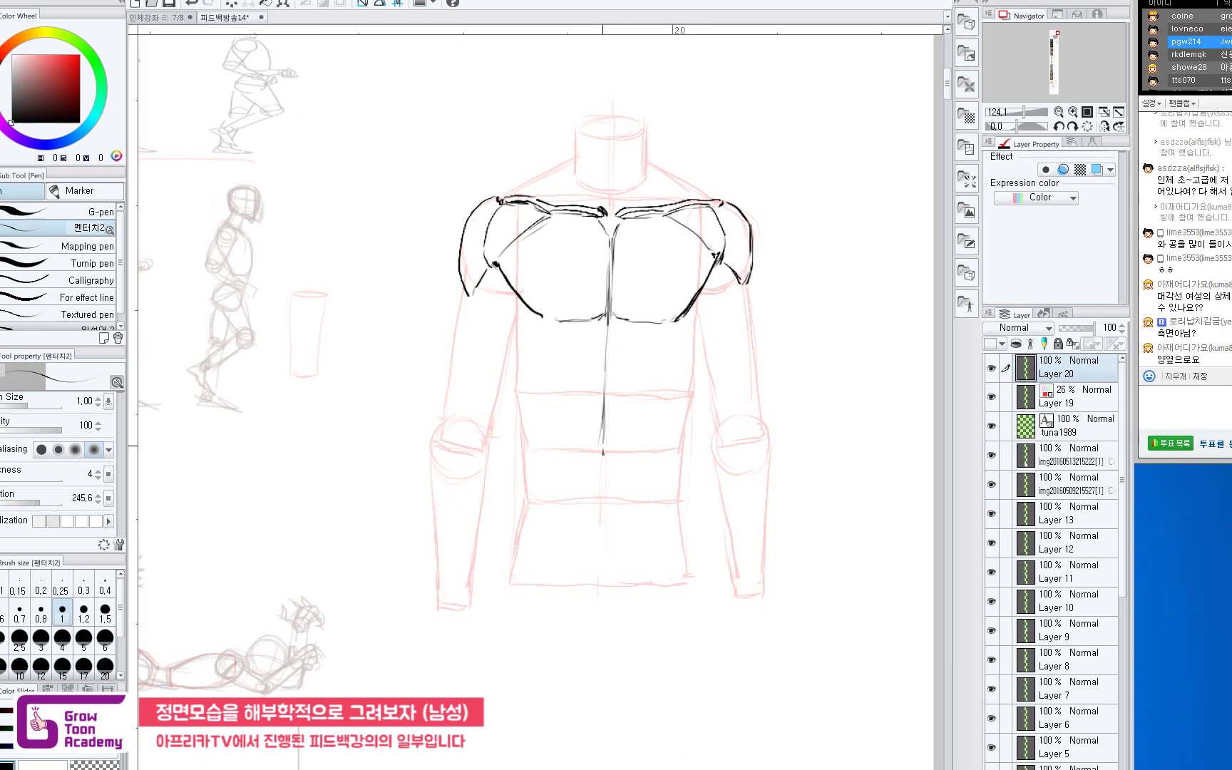
Clean up and restroke the lower part of the abdominal centre line.
key("e")
key("p")
left_click_drag(604, 372, 604, 446)
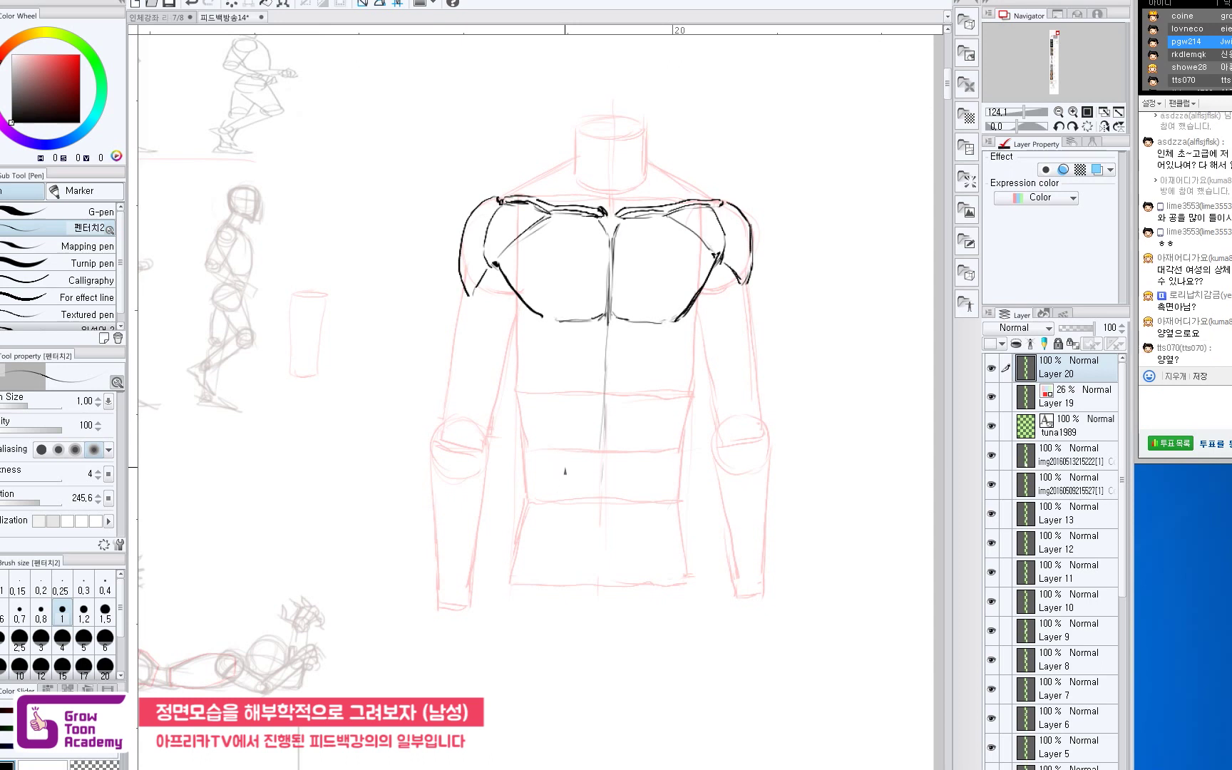
Draw the outer contours of the torso bulging below both armpits along the sides of the ribcage.
left_click_drag(591, 447, 595, 427)
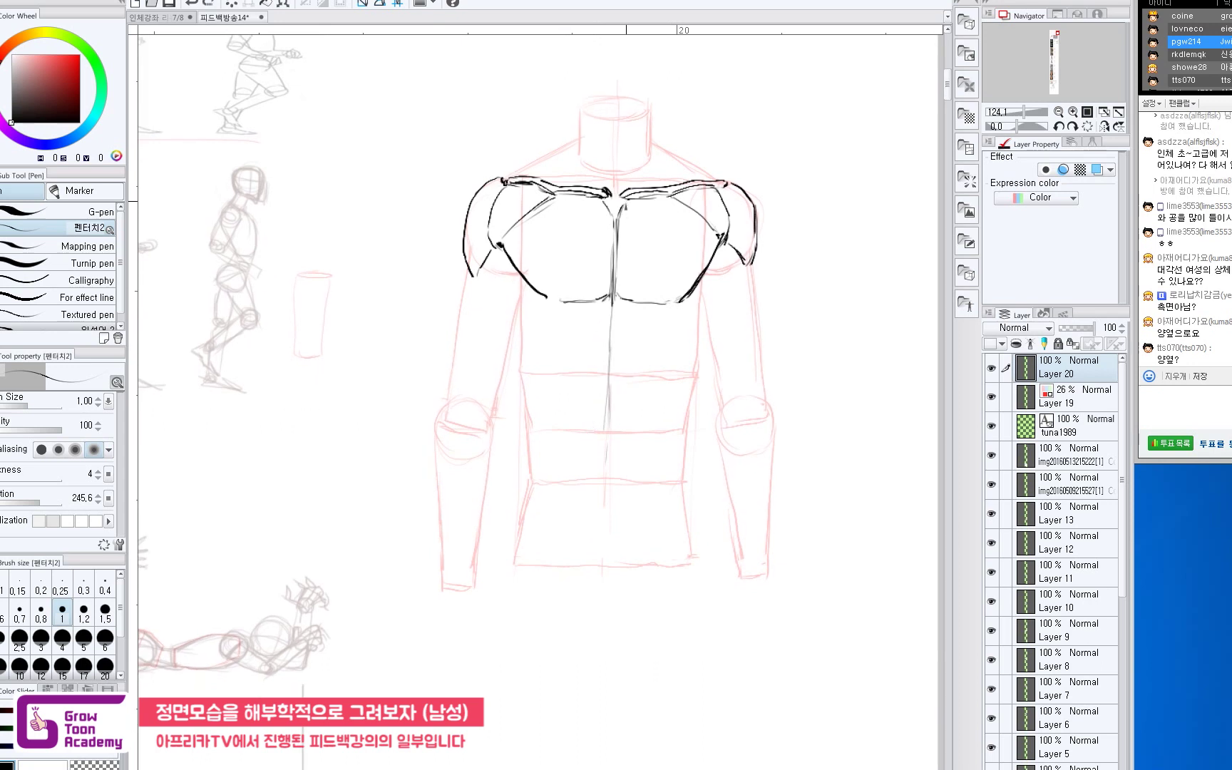
left_click_drag(619, 309, 617, 297)
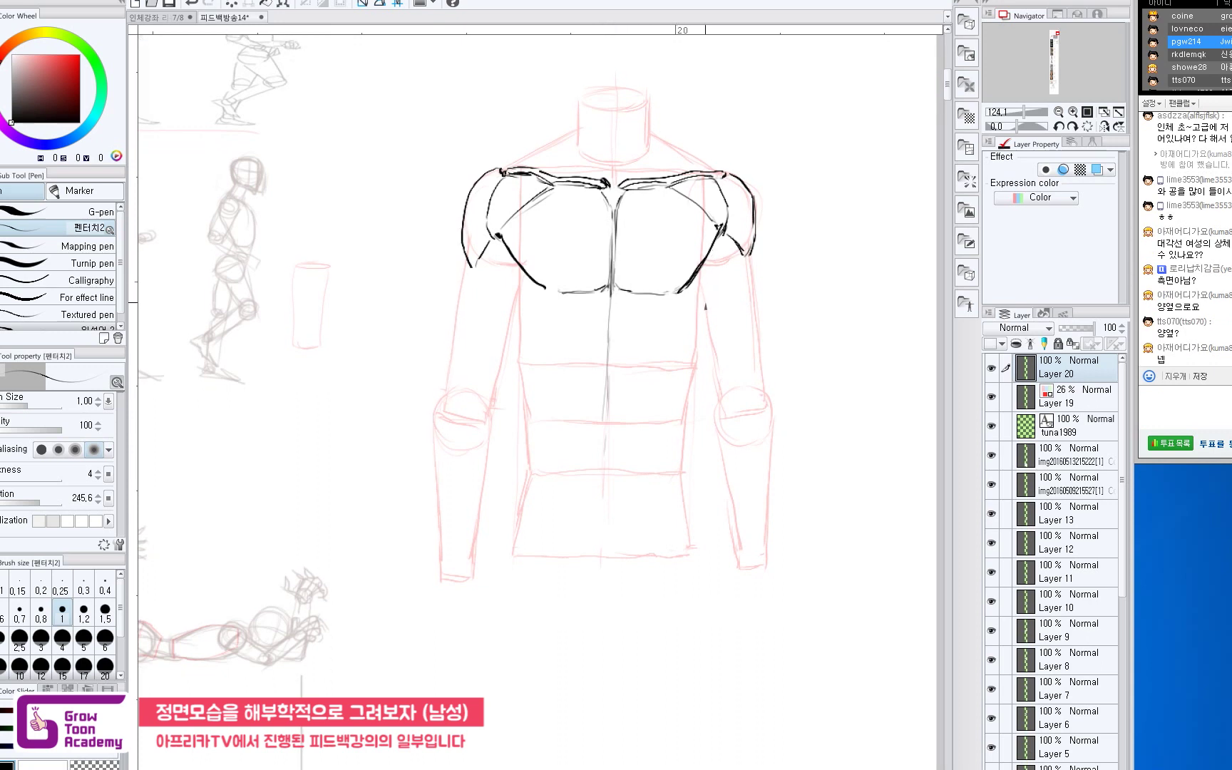
left_click_drag(706, 305, 697, 346)
key("ctrl+z")
left_click_drag(513, 313, 520, 345)
left_click_drag(701, 337, 696, 357)
left_click_drag(700, 271, 697, 340)
key("ctrl+z")
key("ctrl+z")
left_click_drag(522, 269, 521, 310)
Draw the inner and outer contours of the figure's left upper arm from the shoulder down toward the elbow.
mouse_move(704, 266)
left_mouse_down()
mouse_move(700, 308)
mouse_move(728, 385)
left_mouse_up()
left_click_drag(744, 268, 750, 335)
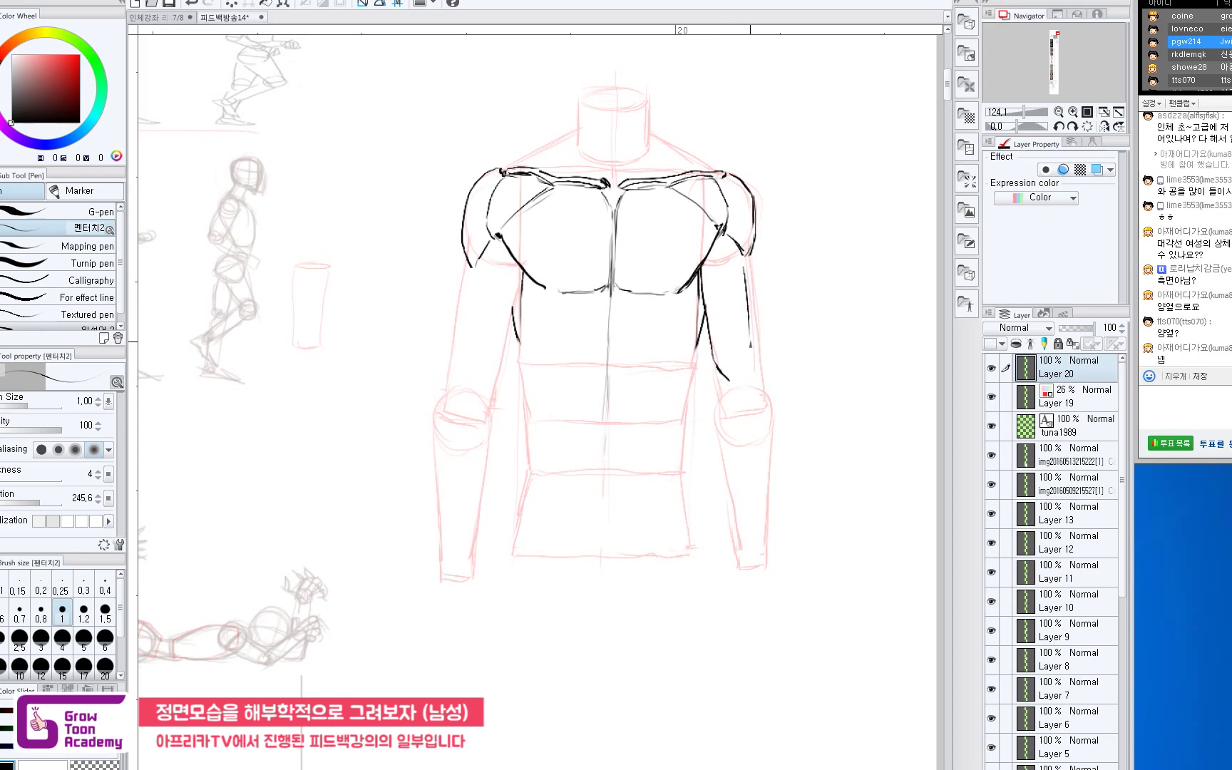
key("ctrl+z")
left_click_drag(751, 253, 757, 335)
key("ctrl+z")
key("ctrl+z")
mouse_move(748, 259)
left_mouse_down()
mouse_move(742, 364)
mouse_move(758, 317)
mouse_move(759, 347)
mouse_move(756, 310)
mouse_move(761, 365)
mouse_move(754, 338)
mouse_move(746, 394)
mouse_move(767, 387)
mouse_move(772, 405)
mouse_move(746, 491)
left_mouse_up()
key("ctrl+z")
Draw the bulging outer forearm muscle of the figure's left arm from above the elbow down toward the wrist.
key("e")
key("p")
key("ctrl+z")
key("ctrl+z")
key("ctrl+z")
key("ctrl+z")
key("ctrl+z")
key("ctrl+z")
key("ctrl+z")
key("ctrl+z")
mouse_move(765, 429)
left_mouse_down()
mouse_move(761, 395)
mouse_move(737, 406)
mouse_move(734, 431)
left_mouse_up()
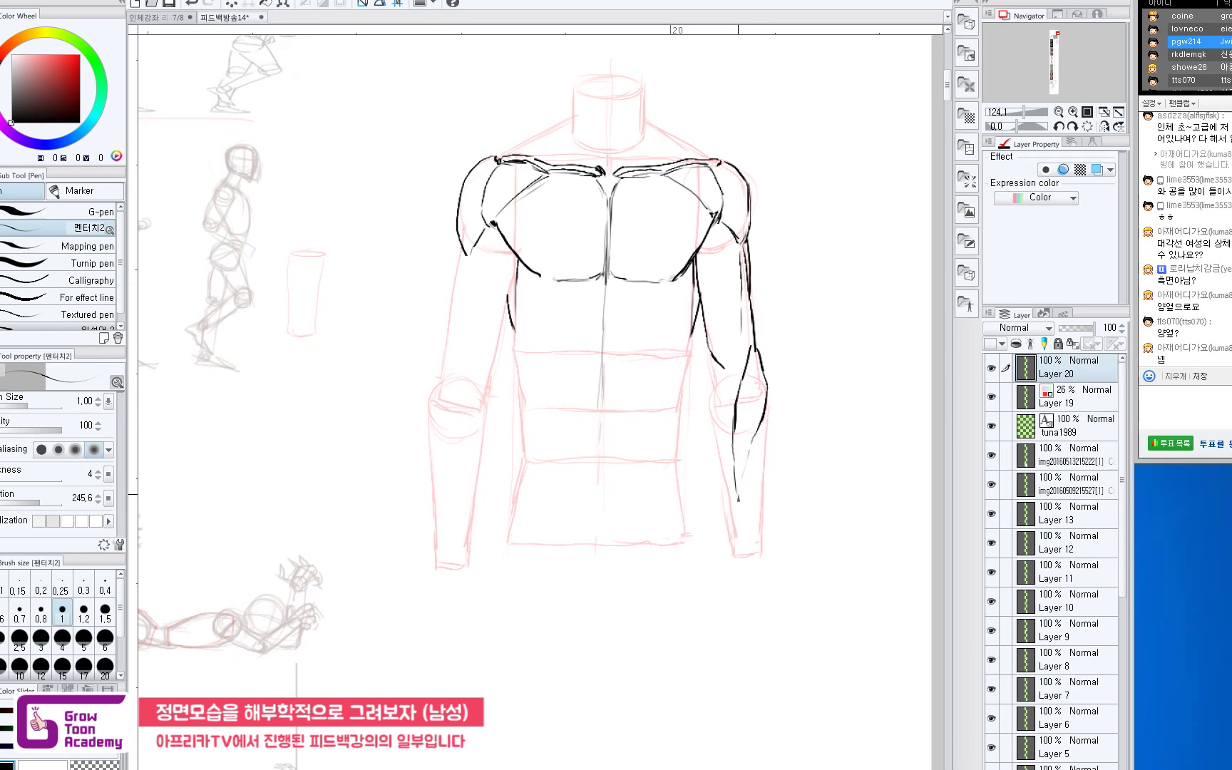
left_click_drag(736, 484, 738, 512)
mouse_move(755, 442)
left_mouse_down()
mouse_move(740, 509)
mouse_move(756, 498)
mouse_move(747, 467)
left_mouse_up()
key("ctrl+z")
Sketch the figure's left hand as a simple angular block below the wrist.
mouse_move(735, 551)
left_mouse_down()
mouse_move(725, 609)
mouse_move(720, 598)
mouse_move(733, 623)
left_mouse_up()
key("ctrl+z")
key("ctrl+z")
mouse_move(734, 556)
left_mouse_down()
mouse_move(718, 592)
mouse_move(759, 599)
mouse_move(758, 613)
mouse_move(719, 588)
mouse_move(742, 612)
left_mouse_up()
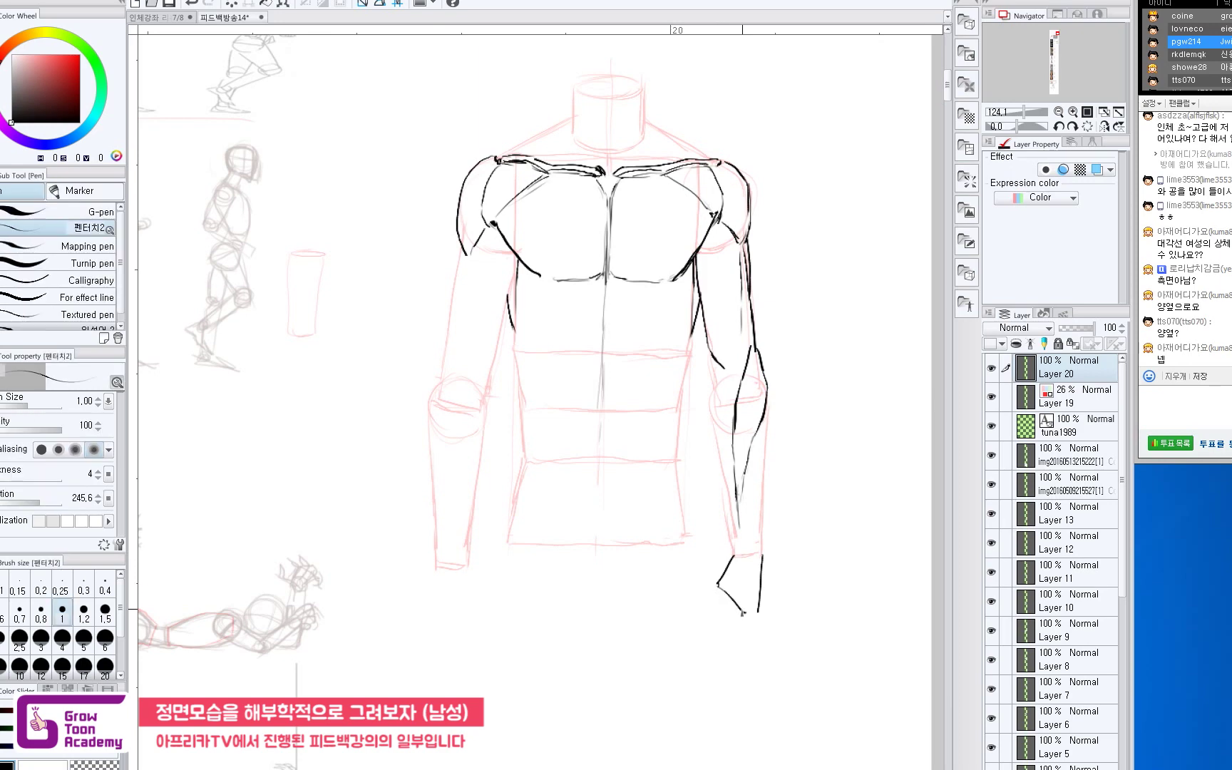
Erase the lower end of the forearm muscle line and rework the inner forearm contour down to the wrist.
key("e")
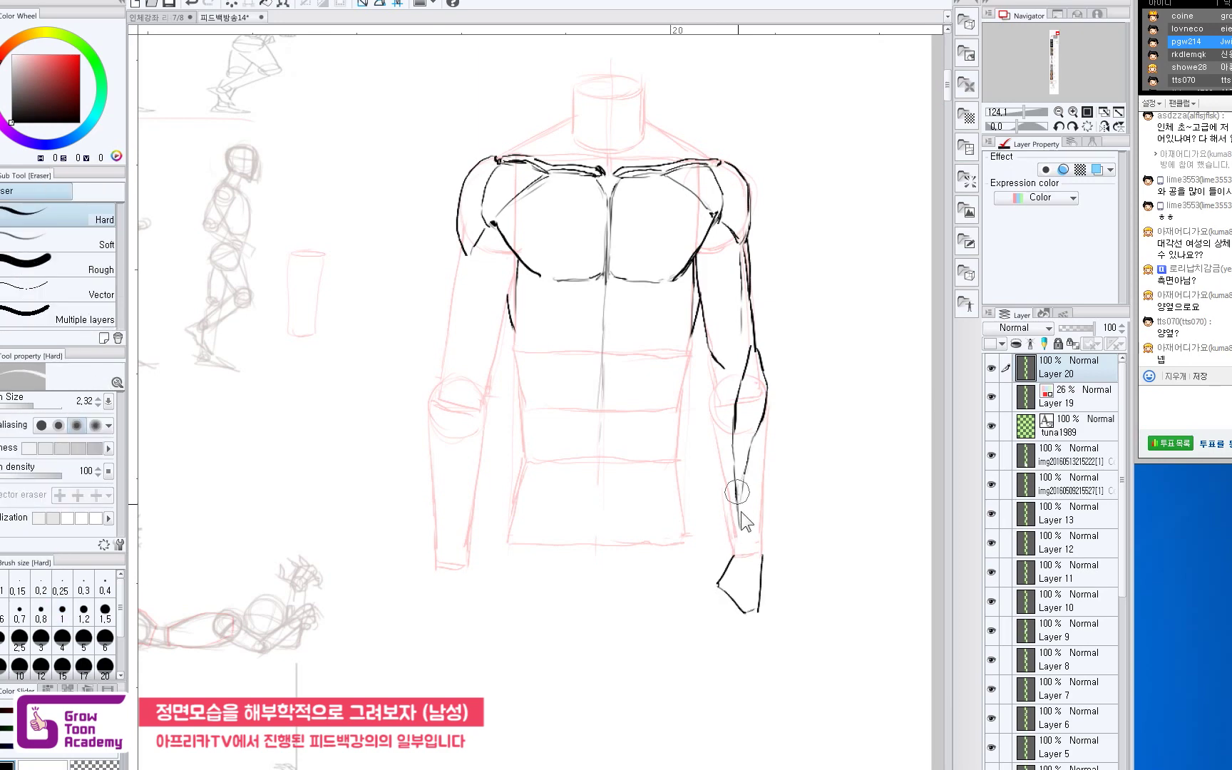
mouse_move(739, 514)
left_mouse_down()
mouse_move(754, 438)
mouse_move(734, 499)
mouse_move(739, 400)
mouse_move(727, 443)
mouse_move(733, 533)
left_mouse_up()
key("p")
key("e")
key("p")
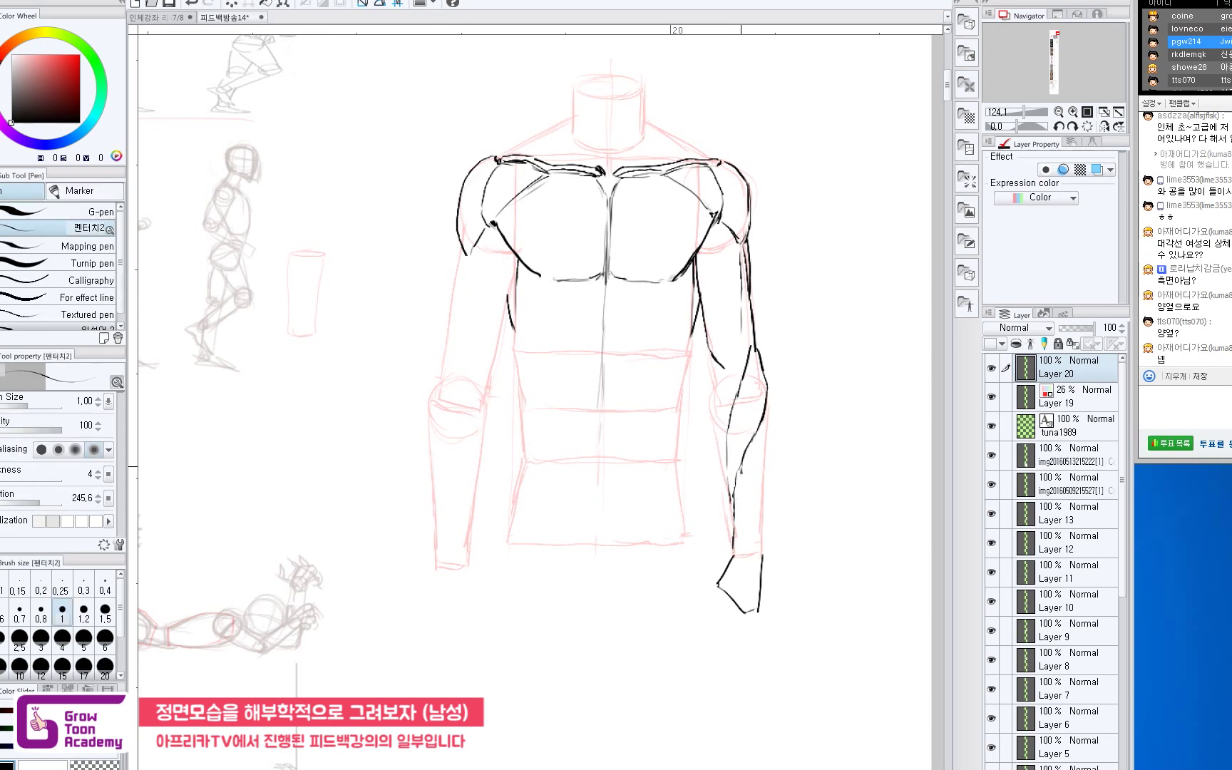
Draw long muscle lines down the left forearm and its outer contour from the elbow to the wrist.
left_click_drag(741, 467, 745, 548)
key("ctrl+z")
left_click_drag(755, 458, 748, 549)
key("ctrl+z")
left_click_drag(751, 441, 748, 547)
left_click_drag(763, 428, 754, 537)
left_click_drag(769, 400, 762, 555)
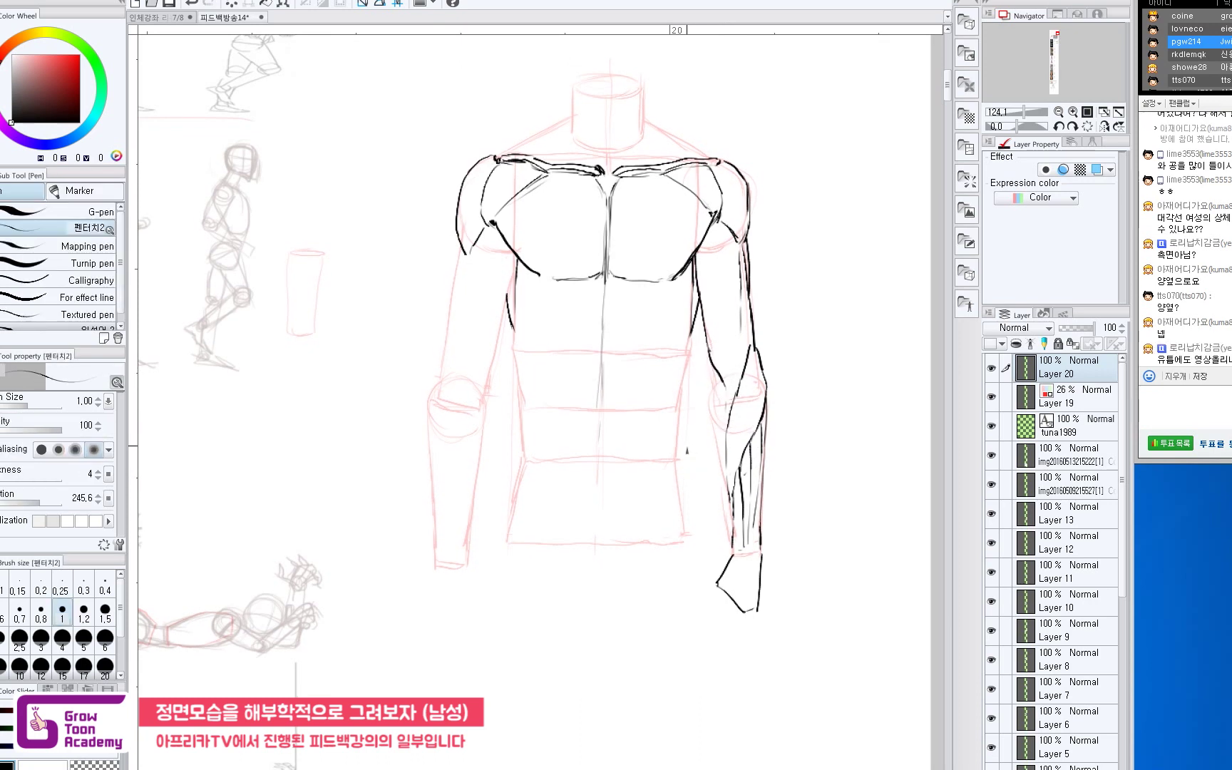
Draw the V-shaped meeting of upper arm and forearm muscles at the left elbow, plus the inner forearm contour.
key("e")
key("p")
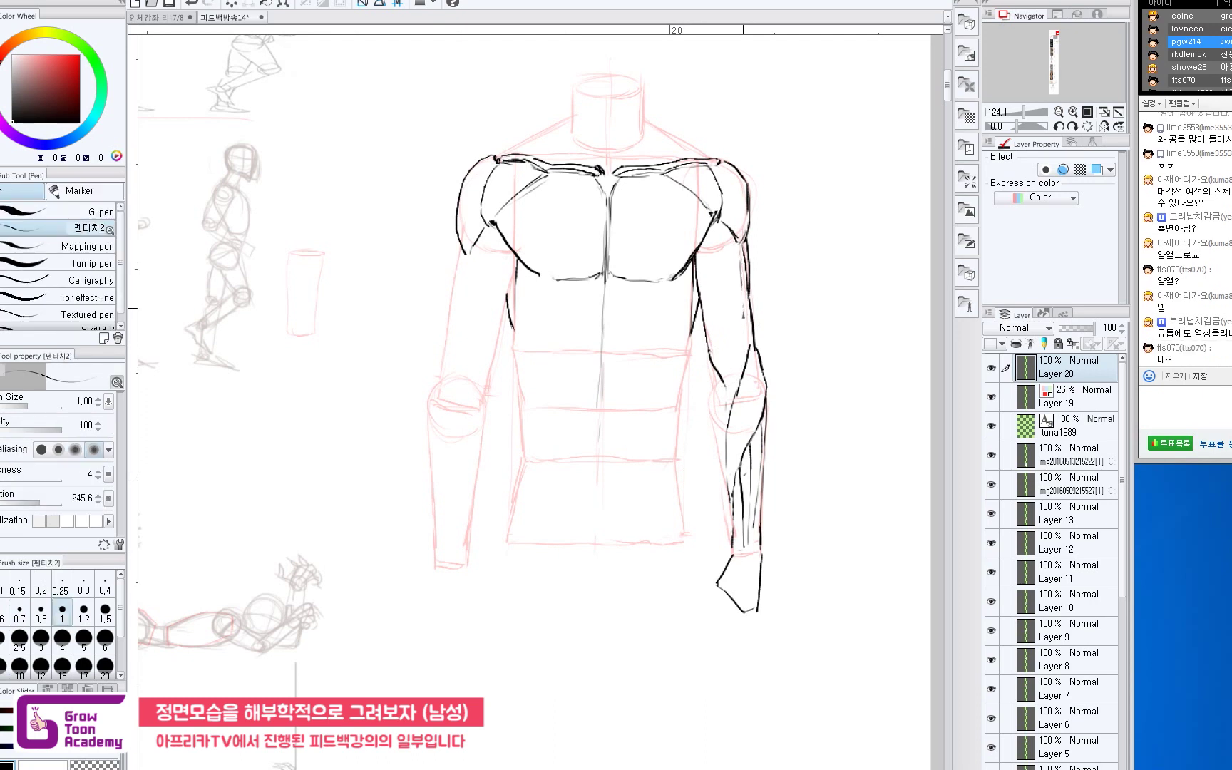
mouse_move(745, 345)
left_mouse_down()
mouse_move(732, 379)
mouse_move(743, 365)
left_mouse_up()
key("ctrl+z")
key("ctrl+z")
left_click_drag(712, 355, 708, 377)
key("ctrl+z")
left_click_drag(708, 368, 727, 470)
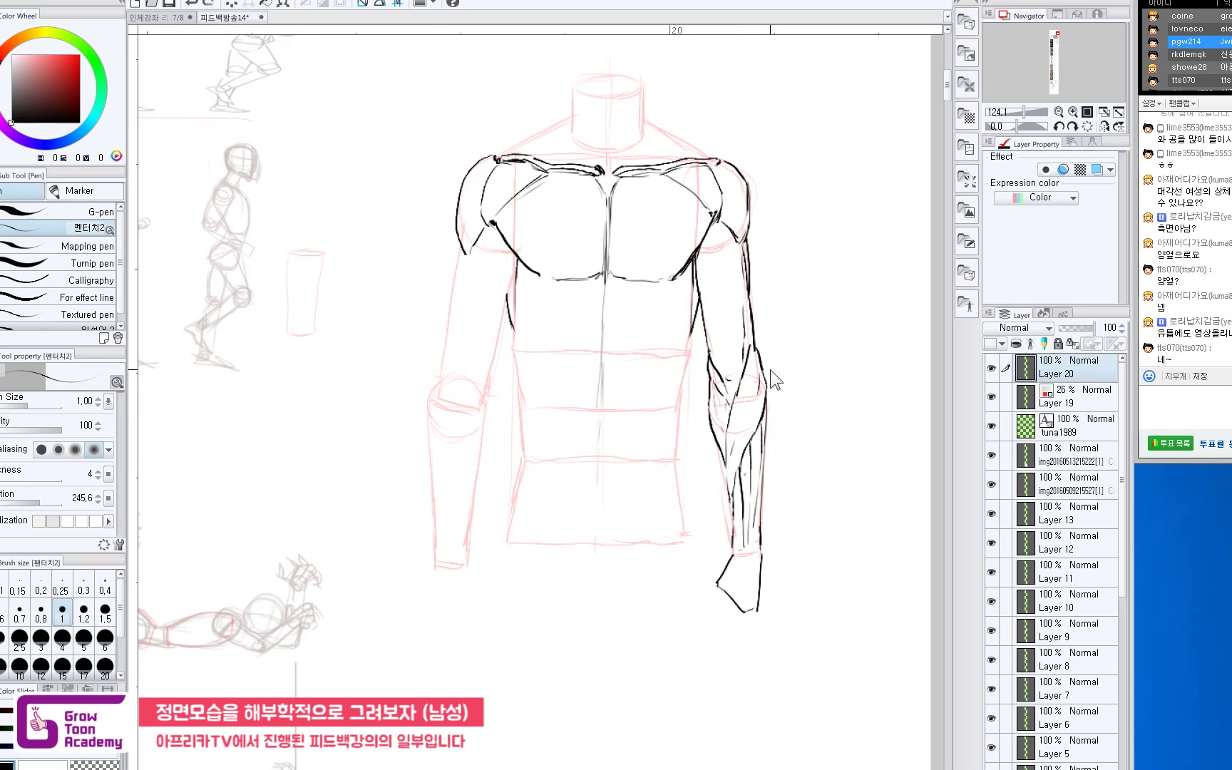
Add a diagonal muscle line across the left forearm below the elbow and a dividing line on the upper arm.
left_click_drag(754, 392, 731, 465)
left_click_drag(769, 372, 769, 369)
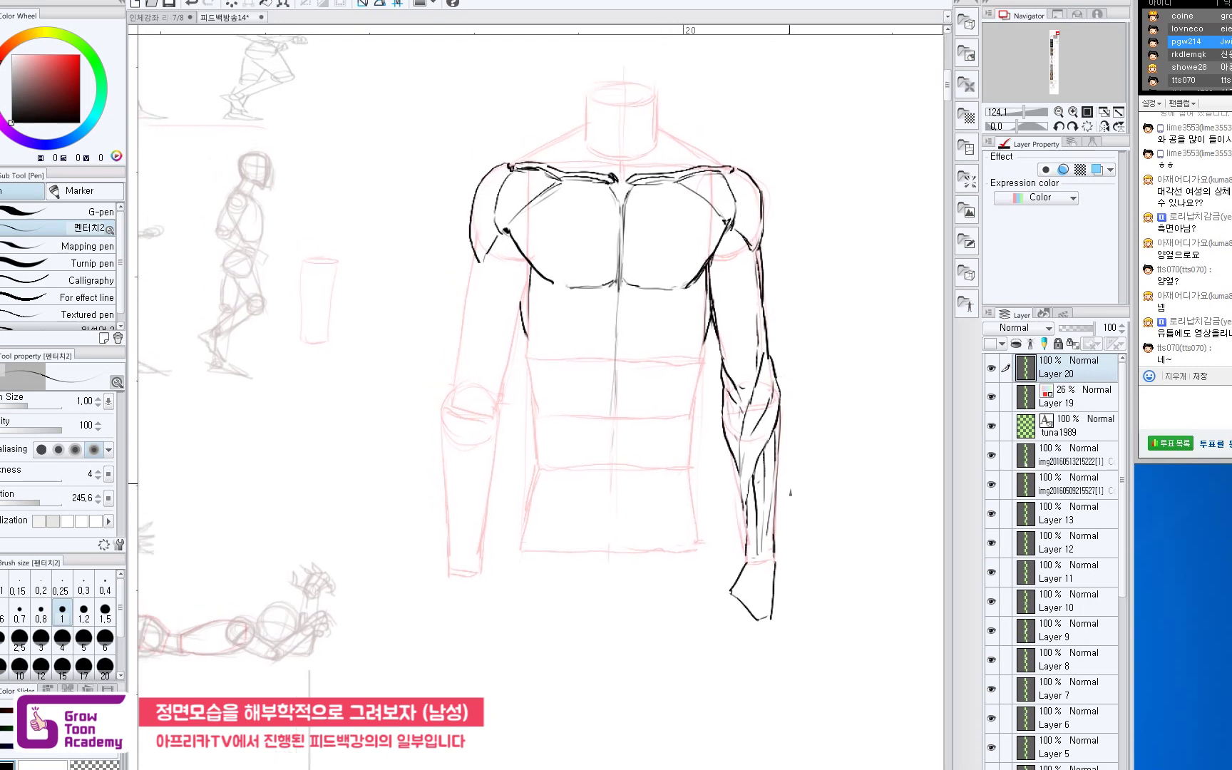
left_click_drag(753, 247, 757, 302)
left_click_drag(756, 373, 745, 389)
key("ctrl+z")
Erase parts of the left forearm's inner lines and replace them with shorter, lighter muscle strokes.
key("e")
left_click_drag(759, 467, 765, 467)
mouse_move(766, 467)
left_mouse_down()
mouse_move(768, 373)
mouse_move(768, 468)
left_mouse_up()
mouse_move(783, 368)
left_mouse_down()
mouse_move(763, 378)
mouse_move(771, 357)
mouse_move(748, 409)
mouse_move(746, 397)
mouse_move(766, 432)
mouse_move(782, 397)
mouse_move(766, 440)
left_mouse_up()
key("p")
key("e")
key("p")
left_click_drag(763, 452, 765, 464)
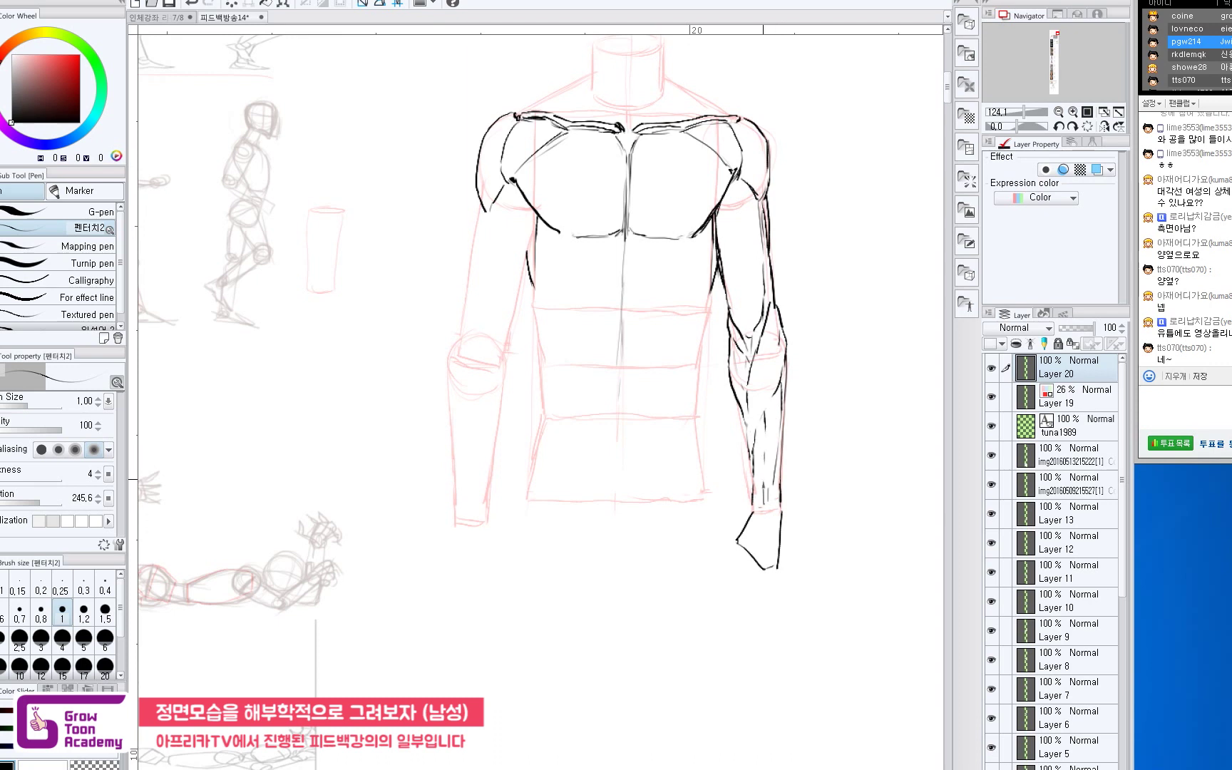
Redraw the left forearm's contour down to the wrist and erase the stray lines inside it.
mouse_move(789, 360)
left_mouse_down()
mouse_move(743, 417)
mouse_move(735, 401)
mouse_move(750, 498)
left_mouse_up()
key("e")
mouse_move(742, 392)
left_mouse_down()
mouse_move(743, 425)
mouse_move(777, 462)
left_mouse_up()
key("p")
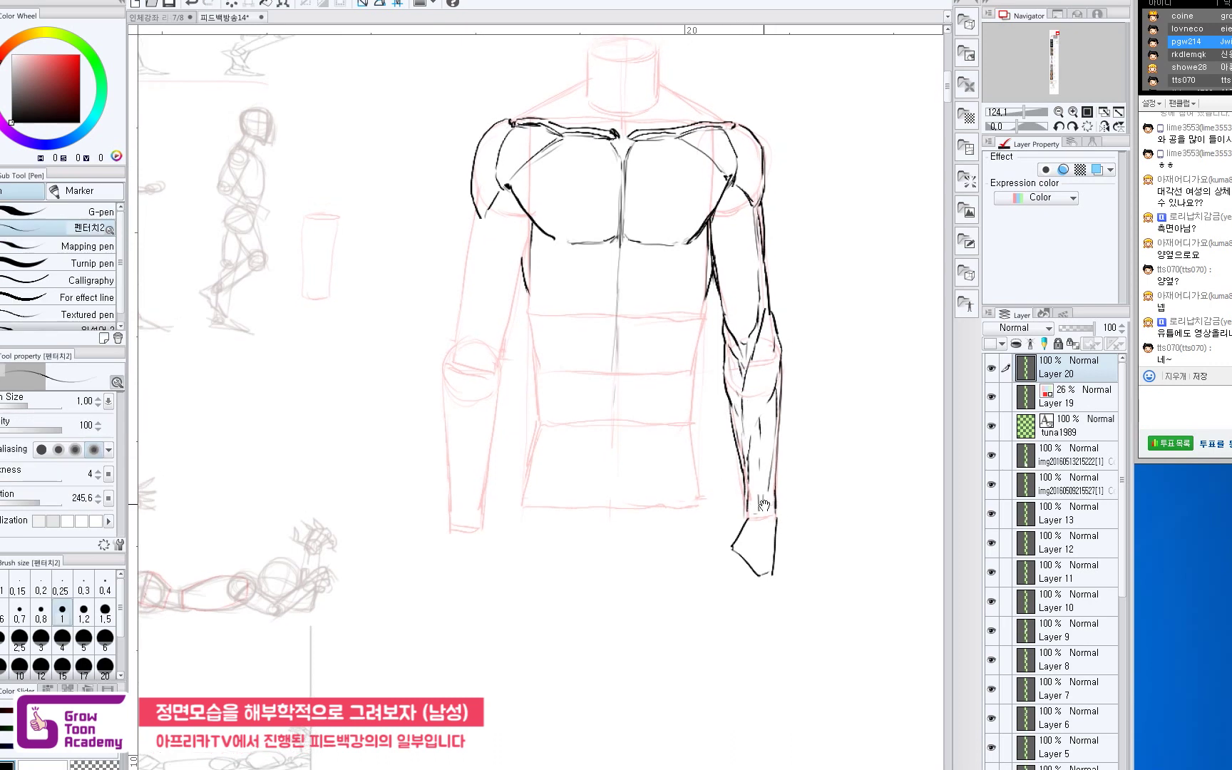
Extend both sides of the torso down toward the waist and add short slanting rib-muscle strokes below the chest.
left_click_drag(503, 509, 530, 548)
left_click_drag(653, 374, 654, 373)
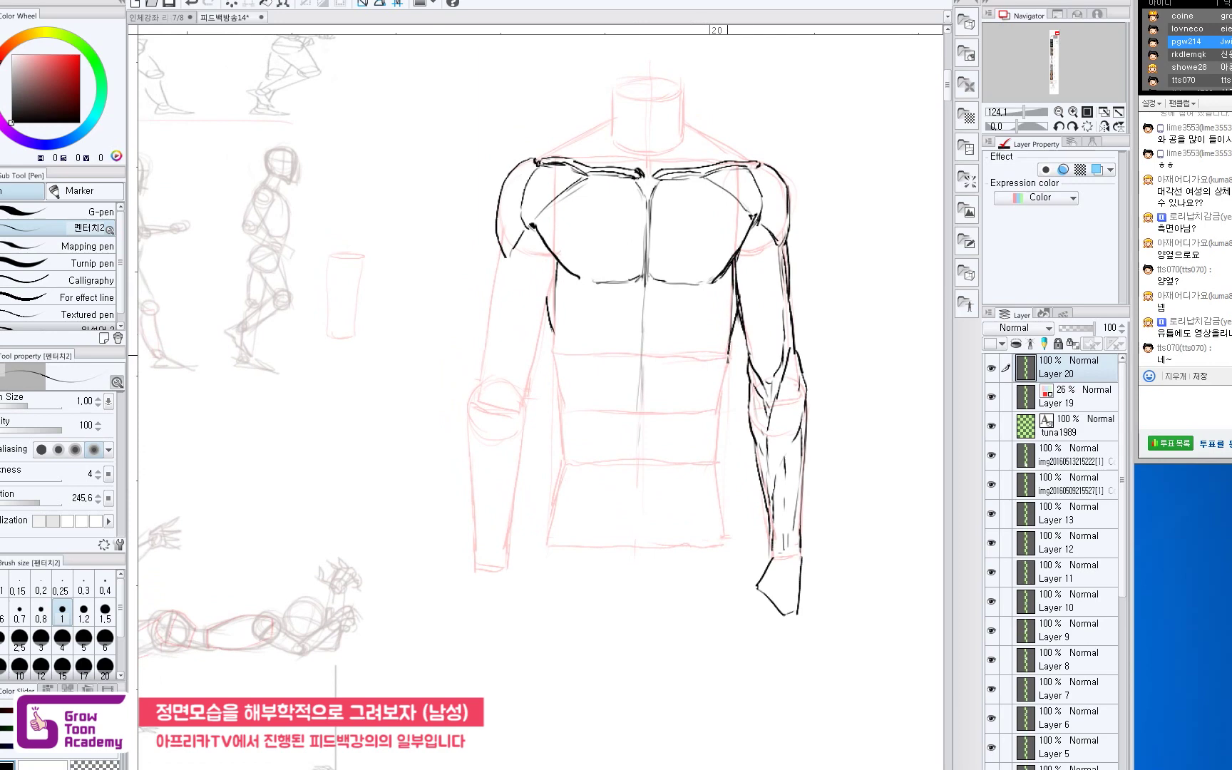
left_click_drag(551, 310, 558, 381)
left_click_drag(734, 260, 731, 279)
mouse_move(733, 295)
left_mouse_down()
mouse_move(726, 312)
mouse_move(712, 304)
mouse_move(721, 332)
mouse_move(707, 300)
mouse_move(711, 342)
left_mouse_up()
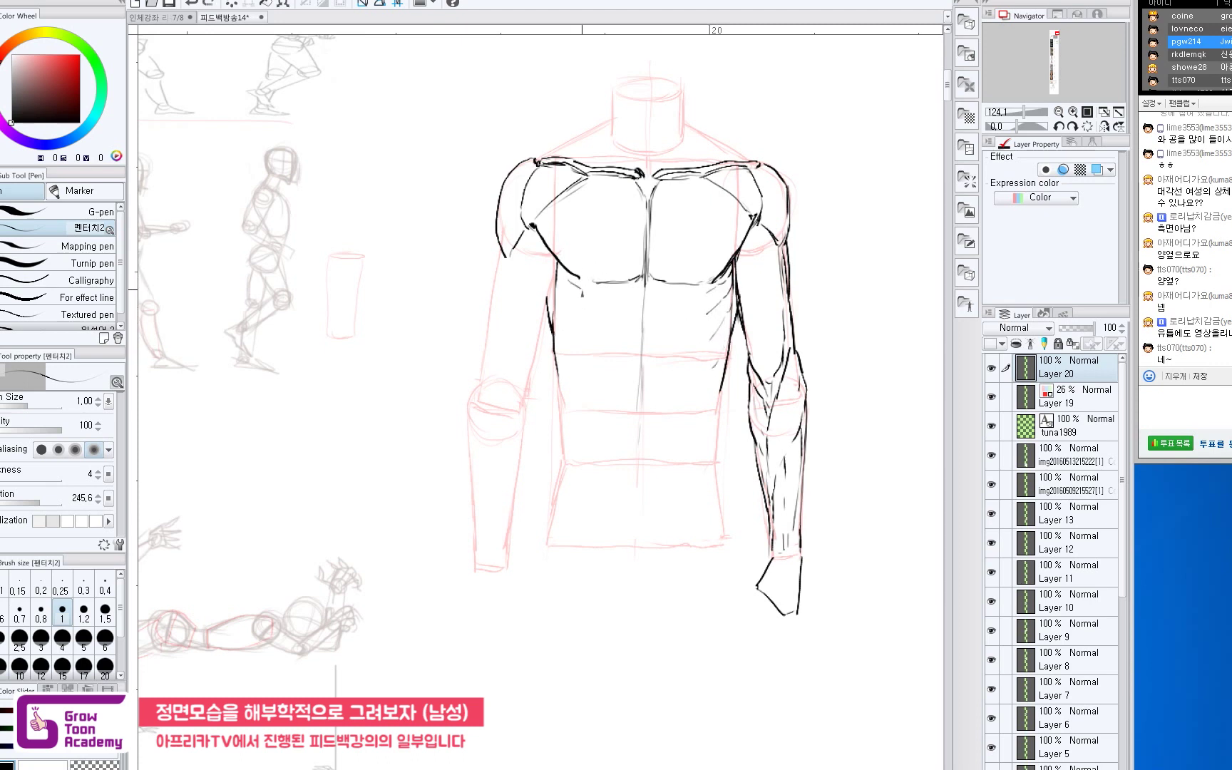
mouse_move(561, 283)
left_mouse_down()
mouse_move(559, 324)
mouse_move(576, 324)
mouse_move(557, 373)
left_mouse_up()
Sketch an egg-shaped ribcage with collarbones across its top in the blank space below the figure.
left_click_drag(851, 324, 801, 336)
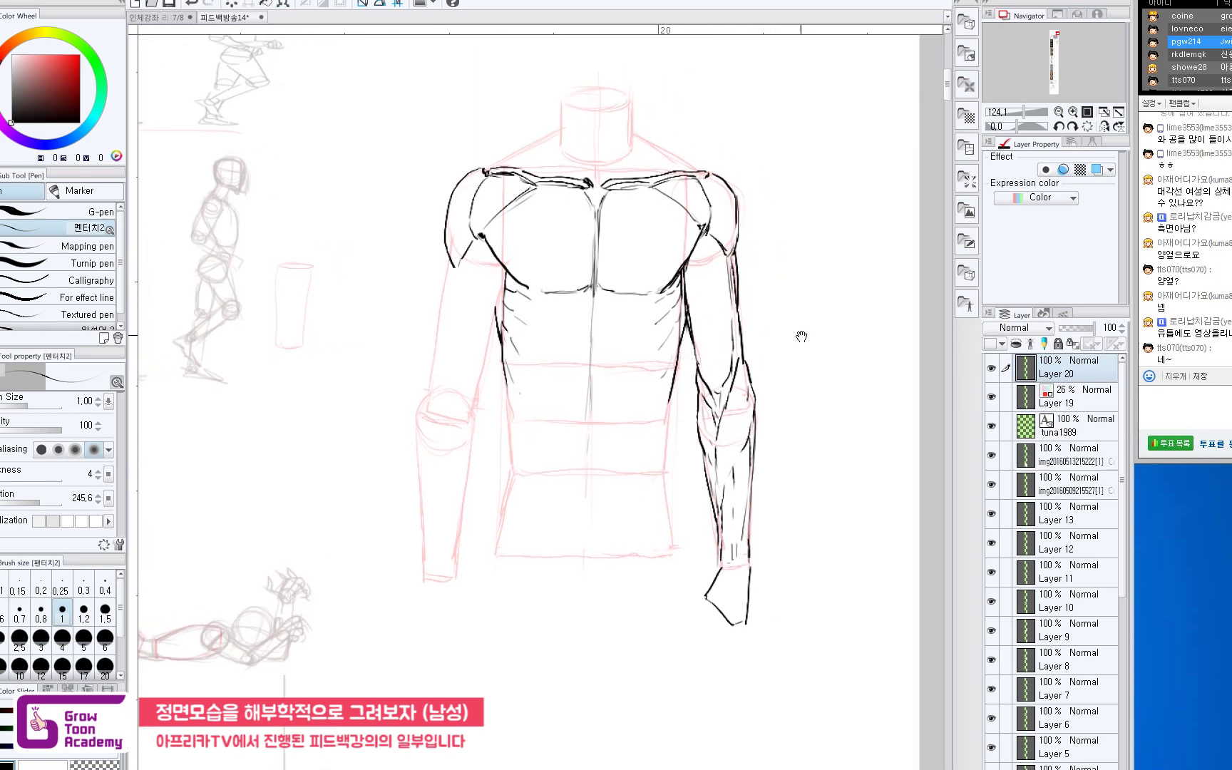
left_click_drag(627, 622, 697, 290)
left_click_drag(698, 83, 668, 394)
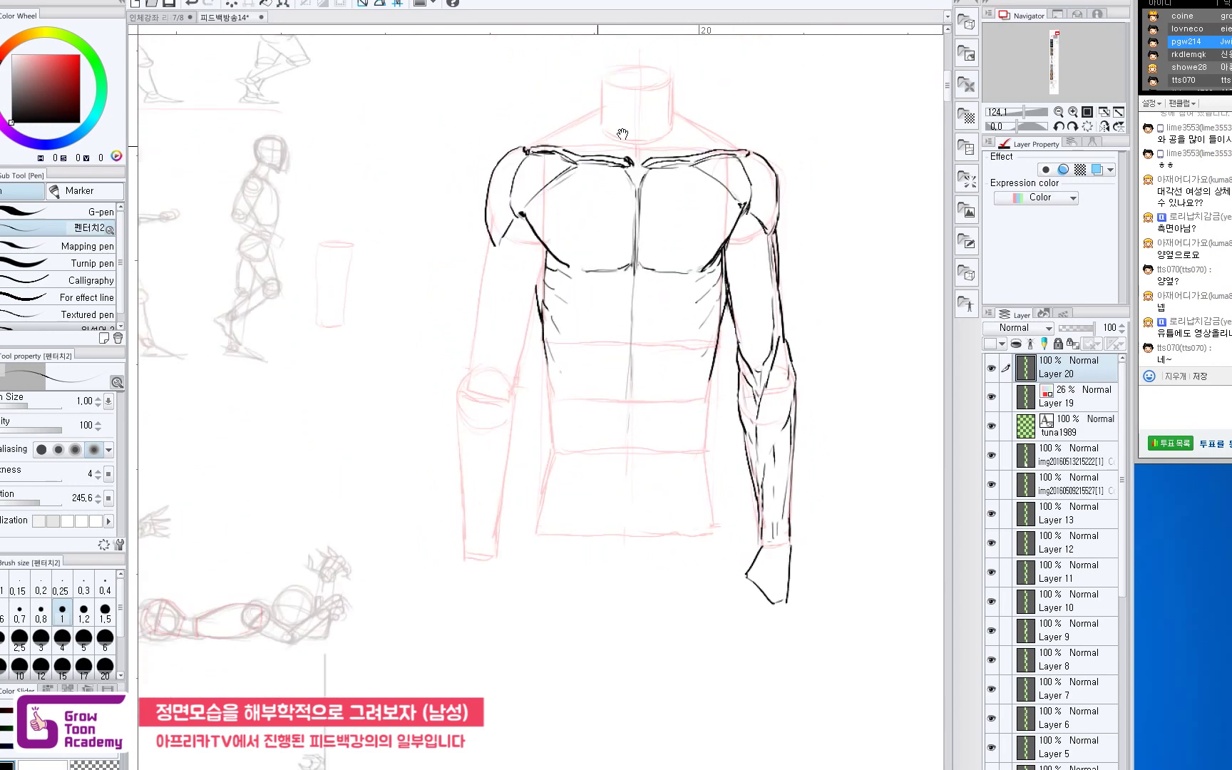
mouse_move(607, 604)
left_mouse_down()
mouse_move(631, 399)
mouse_move(595, 592)
left_mouse_up()
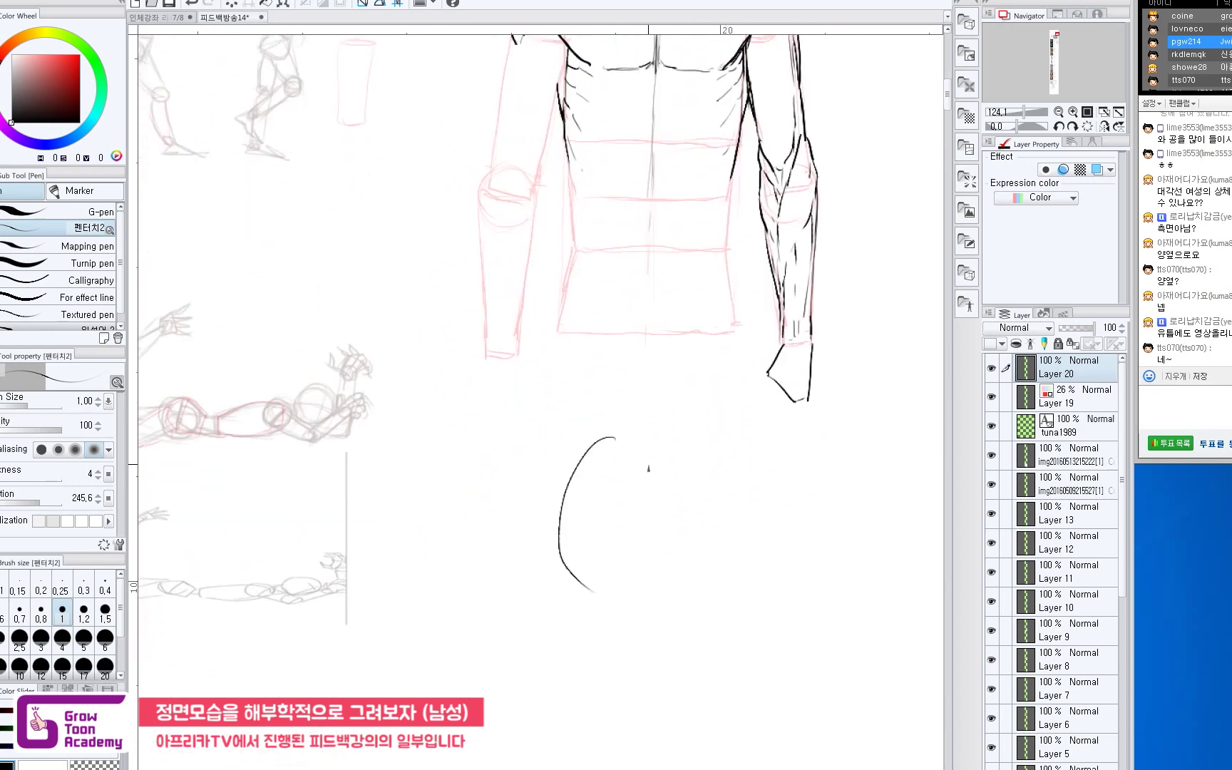
mouse_move(622, 443)
left_mouse_down()
mouse_move(670, 562)
mouse_move(666, 587)
mouse_move(651, 582)
mouse_move(676, 437)
mouse_move(698, 437)
mouse_move(606, 451)
mouse_move(564, 434)
mouse_move(549, 445)
mouse_move(607, 461)
left_mouse_up()
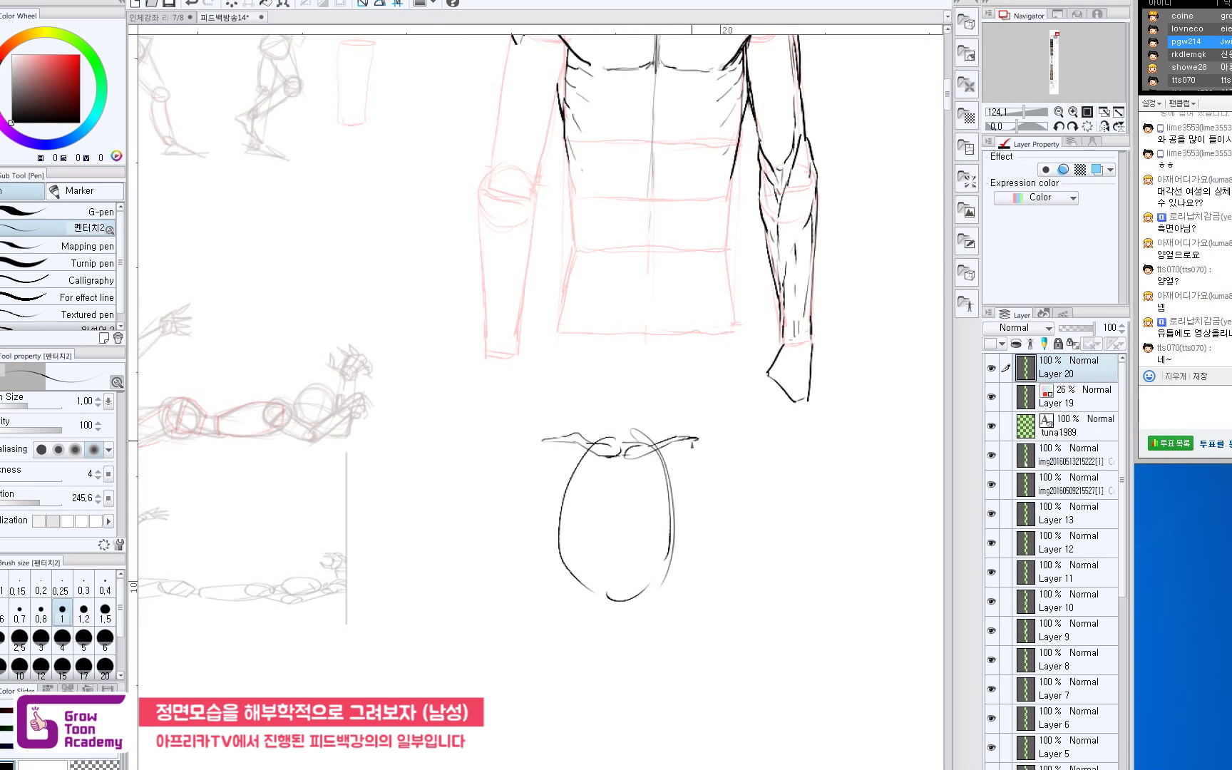
Draw an upper arm bone hanging from the outer collarbone end of the ribcage side sketch.
mouse_move(695, 440)
left_mouse_down()
mouse_move(692, 463)
mouse_move(706, 456)
mouse_move(689, 461)
mouse_move(688, 510)
mouse_move(697, 455)
mouse_move(707, 546)
left_mouse_up()
key("ctrl+z")
key("ctrl+z")
left_click_drag(696, 497, 697, 538)
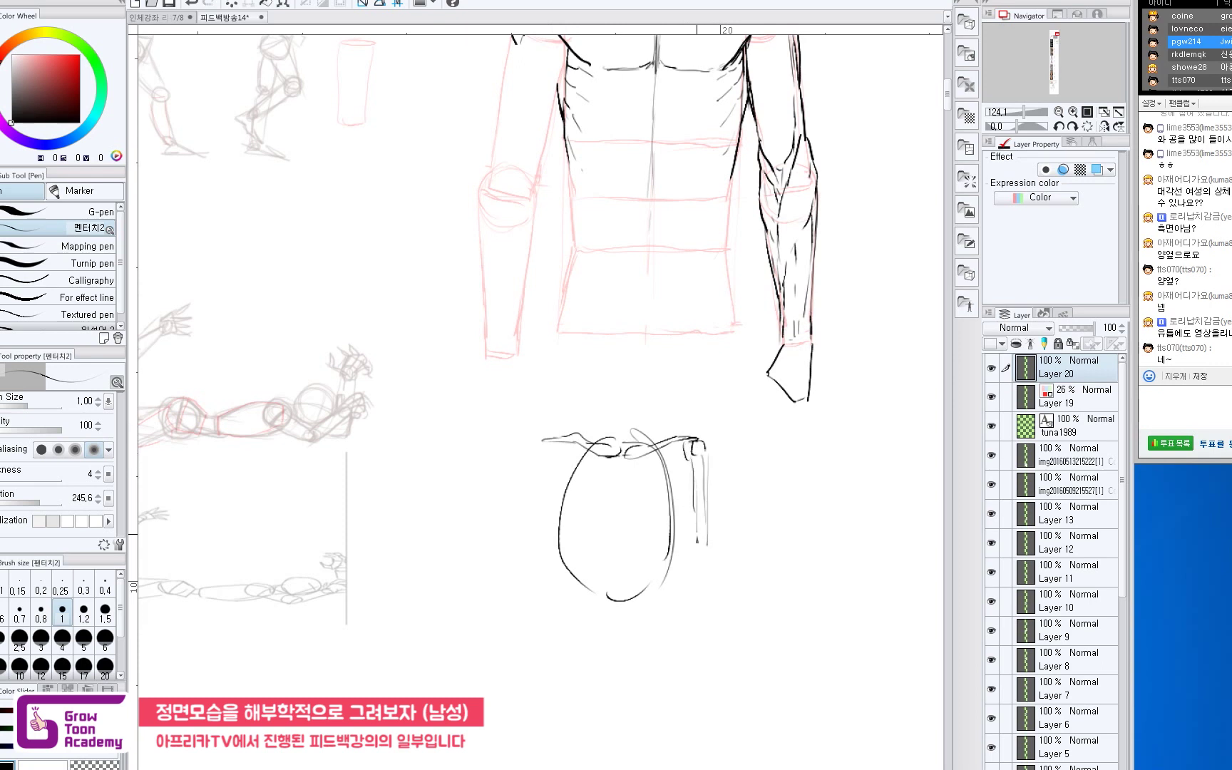
Sketch the shoulder muscle over the arm bone in the ribcage side sketch, and erase the whole side sketch.
mouse_move(695, 437)
left_mouse_down()
mouse_move(716, 440)
mouse_move(710, 503)
left_mouse_up()
mouse_move(681, 445)
left_mouse_down()
mouse_move(705, 482)
mouse_move(684, 475)
mouse_move(734, 485)
left_mouse_up()
key("ctrl+z")
mouse_move(745, 473)
left_mouse_down()
mouse_move(732, 490)
mouse_move(741, 503)
left_mouse_up()
mouse_move(741, 508)
left_mouse_down()
mouse_move(598, 538)
mouse_move(718, 528)
left_mouse_up()
key("e")
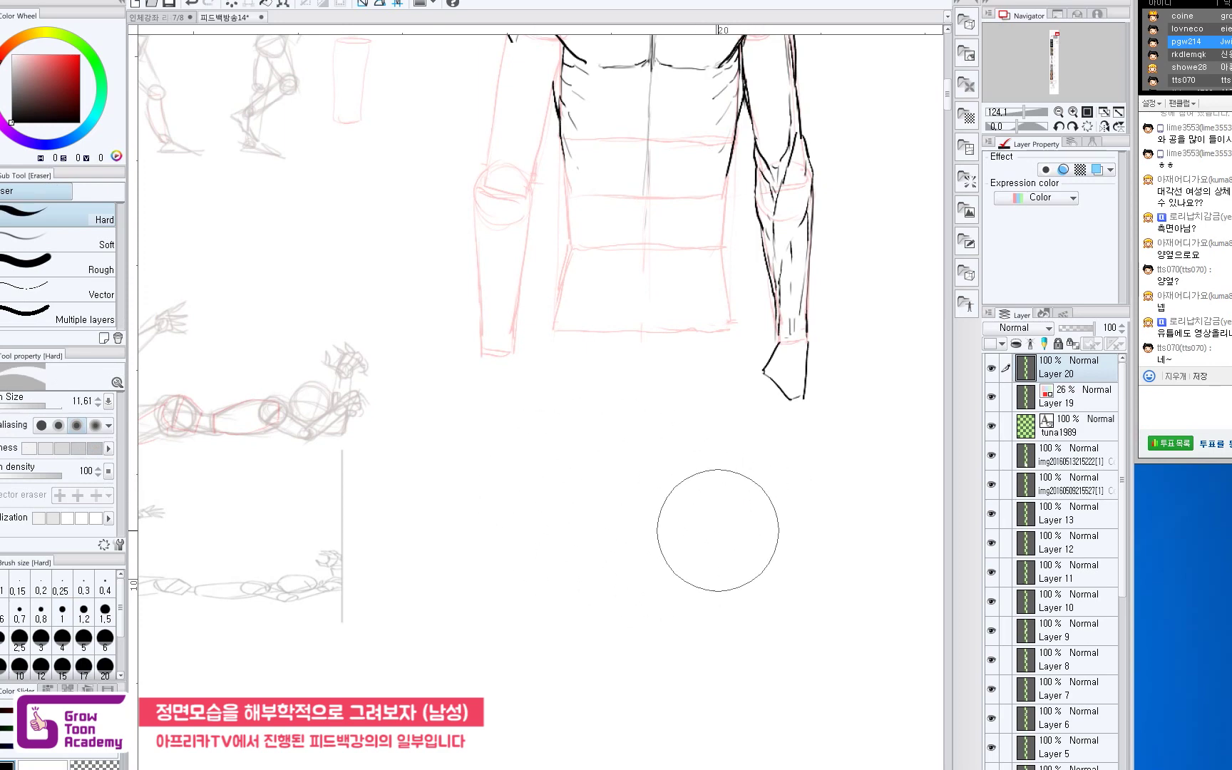
Draw the inner contour of the figure's unfinished upper arm from the armpit down to the elbow.
key("p")
left_click_drag(725, 344, 690, 629)
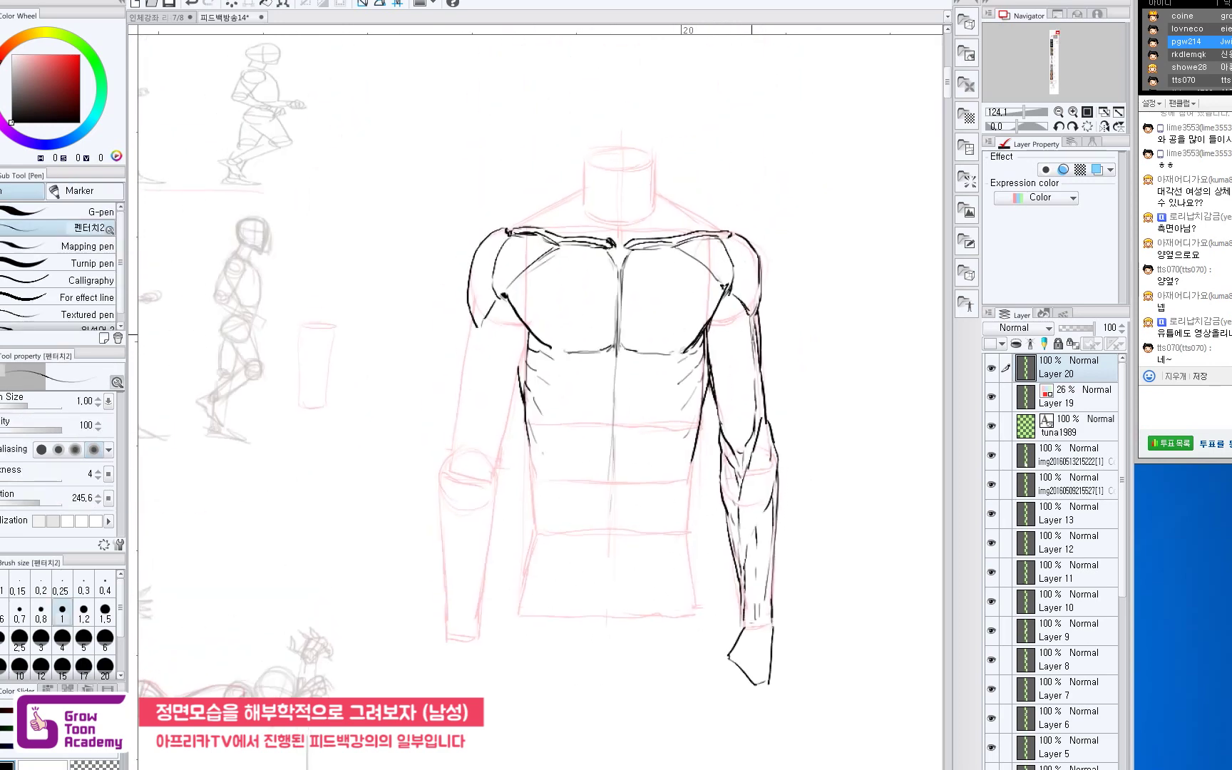
left_click_drag(616, 415, 663, 334)
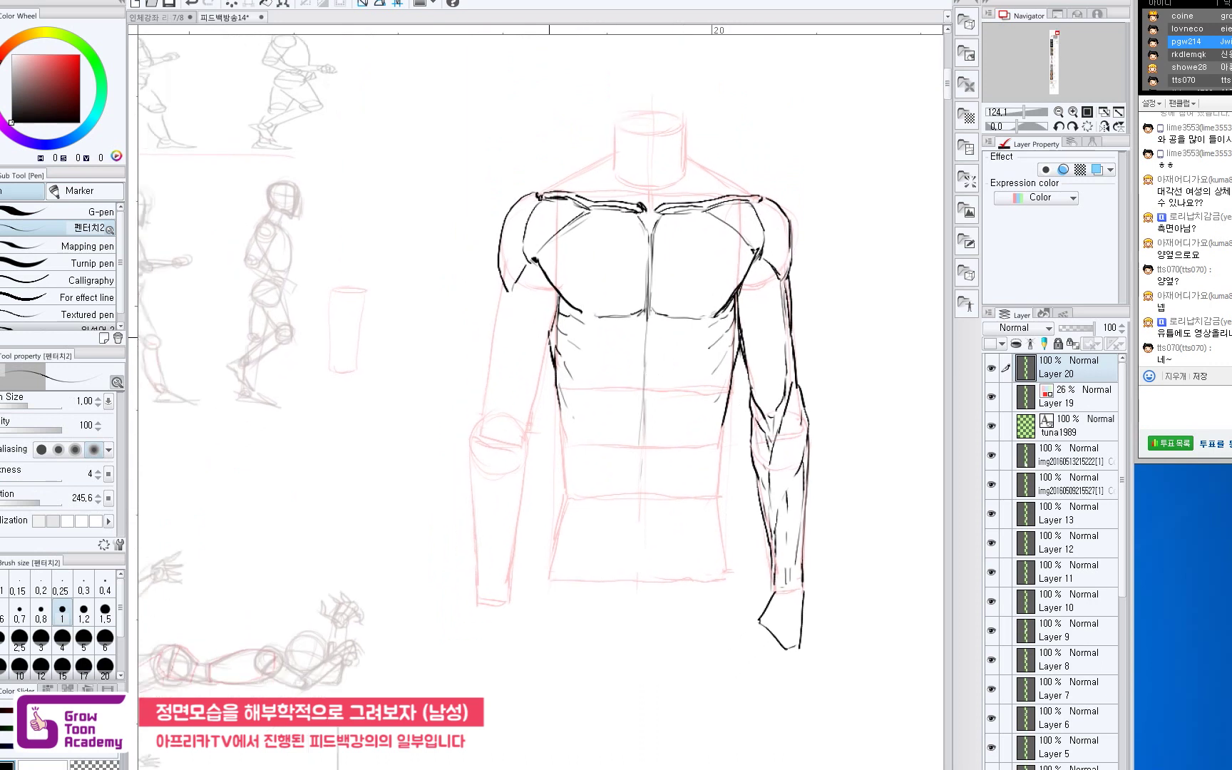
left_click_drag(556, 286, 513, 446)
mouse_move(509, 298)
left_mouse_down()
mouse_move(498, 399)
mouse_move(487, 368)
mouse_move(479, 407)
left_mouse_up()
key("ctrl+z")
key("ctrl+z")
key("ctrl+z")
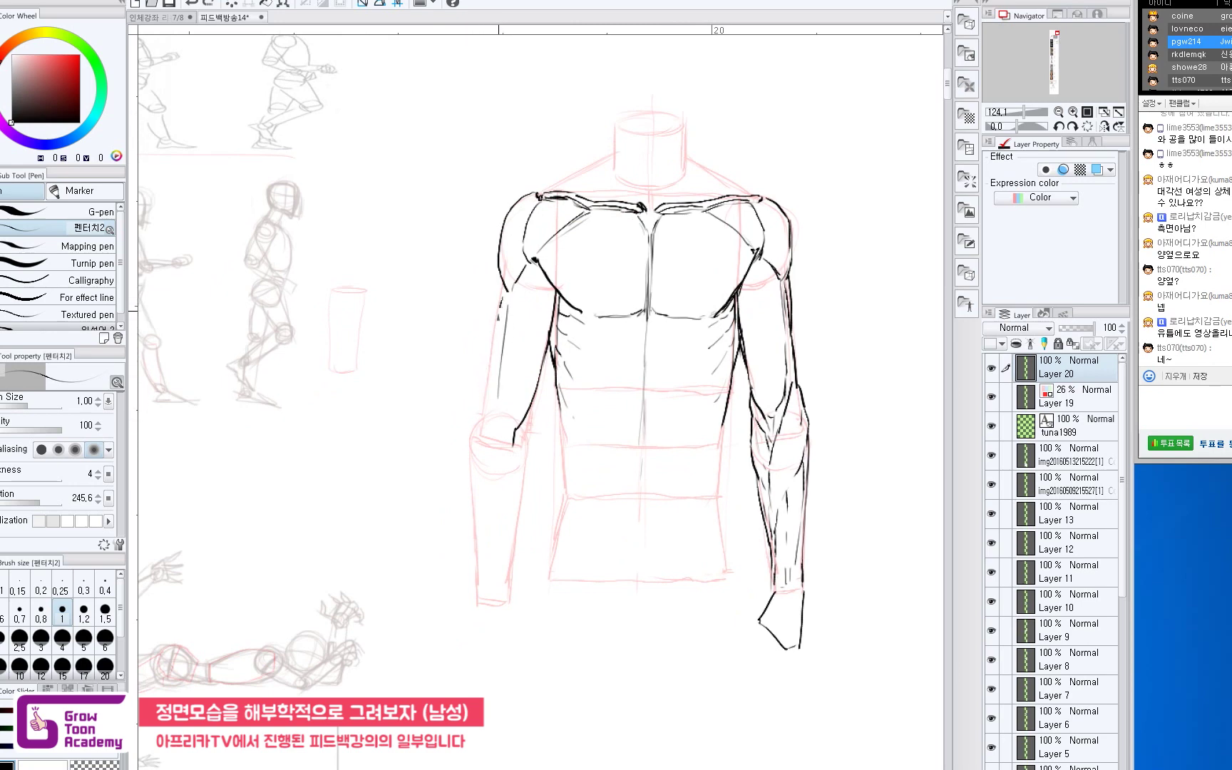
Draw the outer contour of the same upper arm from below the shoulder muscle toward the elbow.
left_click_drag(501, 307, 483, 397)
left_click_drag(499, 275, 490, 352)
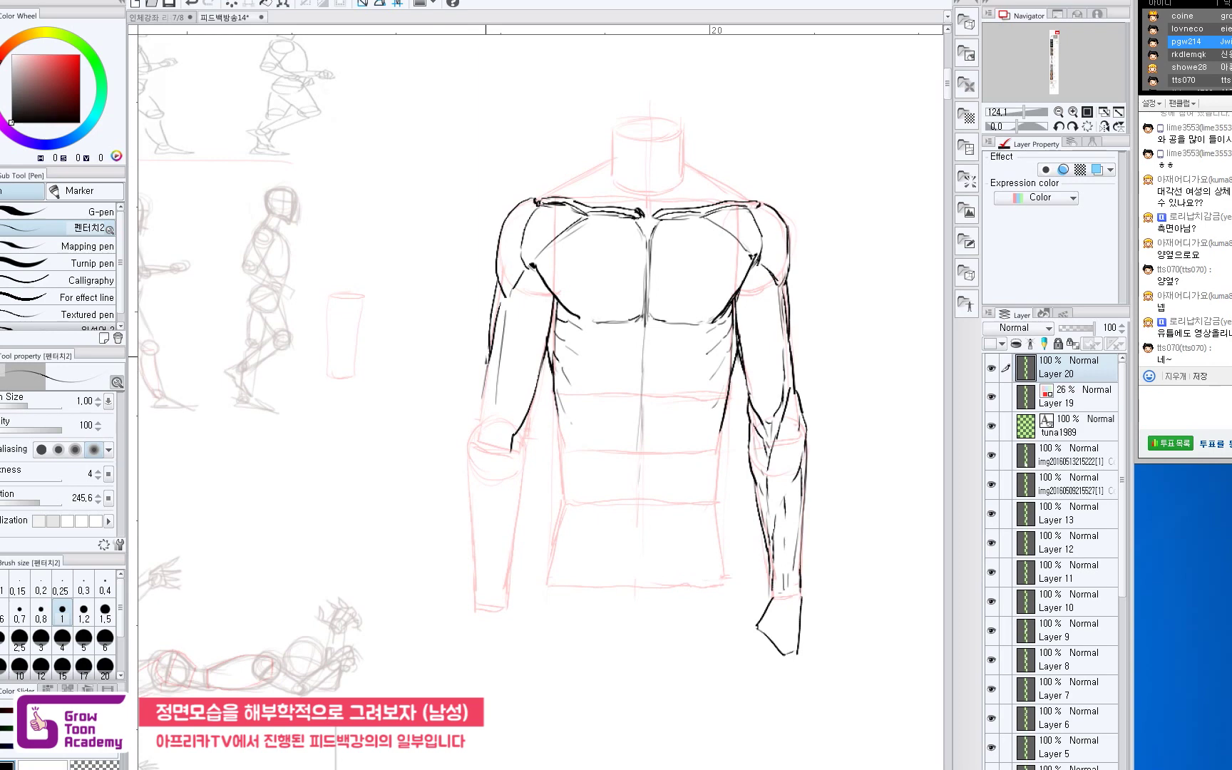
left_click_drag(527, 331, 521, 359)
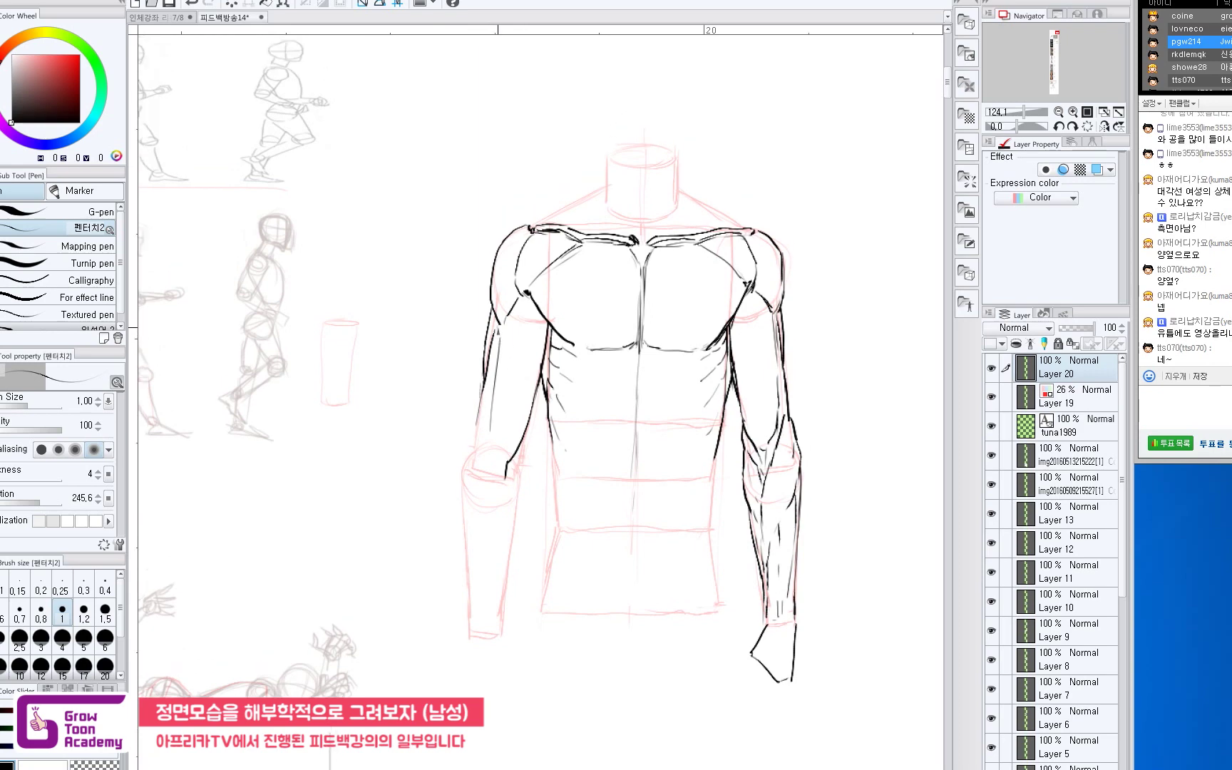
scroll(542, 399, "down", 1)
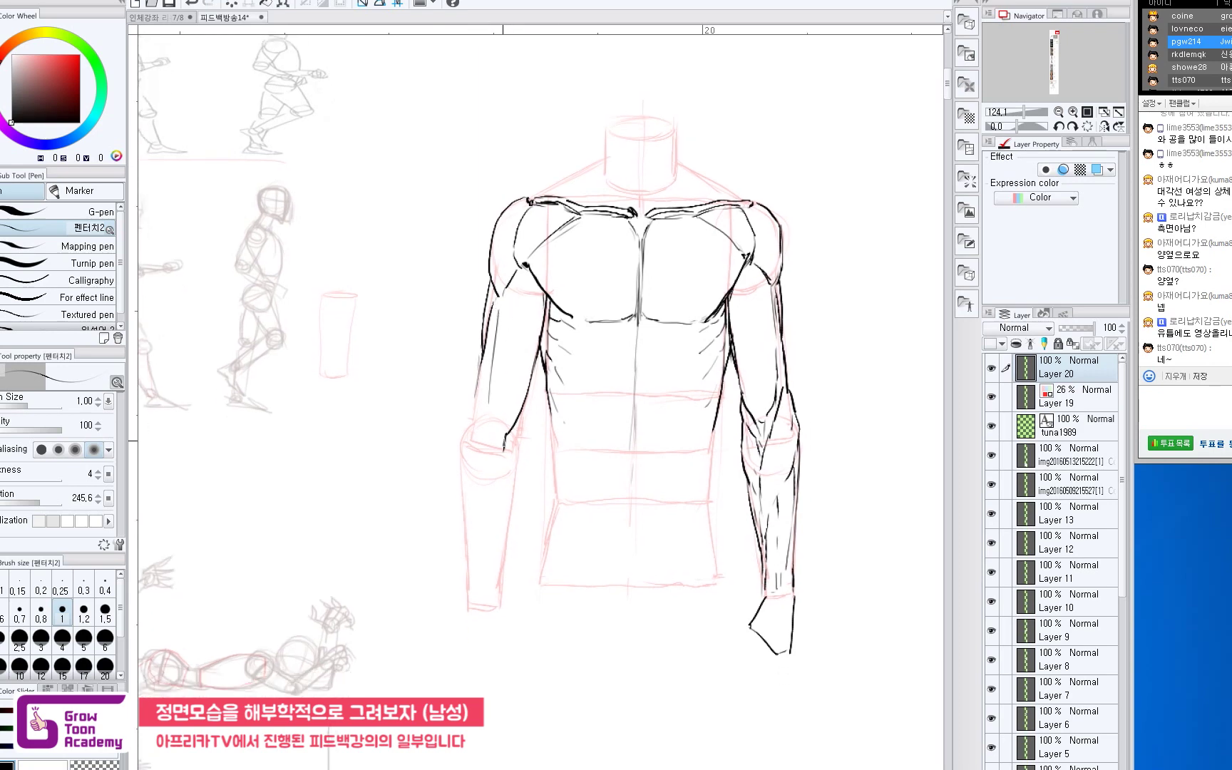
key("ctrl+z")
mouse_move(491, 412)
left_mouse_down()
mouse_move(497, 437)
mouse_move(496, 420)
left_mouse_up()
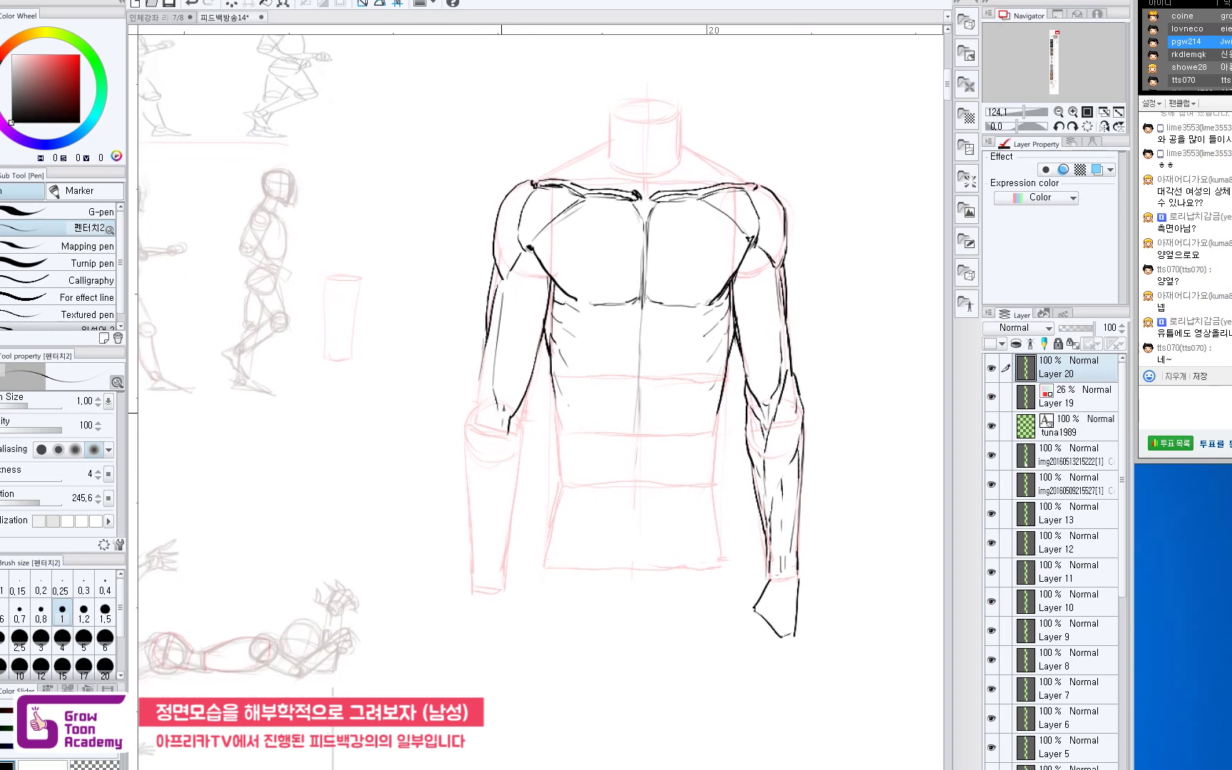
Sketch the bulging elbow muscles and the inner forearm contour down to the wrist on the same arm.
mouse_move(485, 360)
left_mouse_down()
mouse_move(491, 400)
mouse_move(470, 410)
left_mouse_up()
key("ctrl+z")
key("ctrl+z")
mouse_move(478, 376)
left_mouse_down()
mouse_move(466, 428)
mouse_move(468, 416)
mouse_move(482, 453)
mouse_move(501, 433)
mouse_move(509, 479)
left_mouse_up()
left_click_drag(467, 430, 479, 484)
left_click_drag(495, 511, 497, 518)
mouse_move(529, 412)
left_mouse_down()
mouse_move(535, 374)
mouse_move(514, 536)
left_mouse_up()
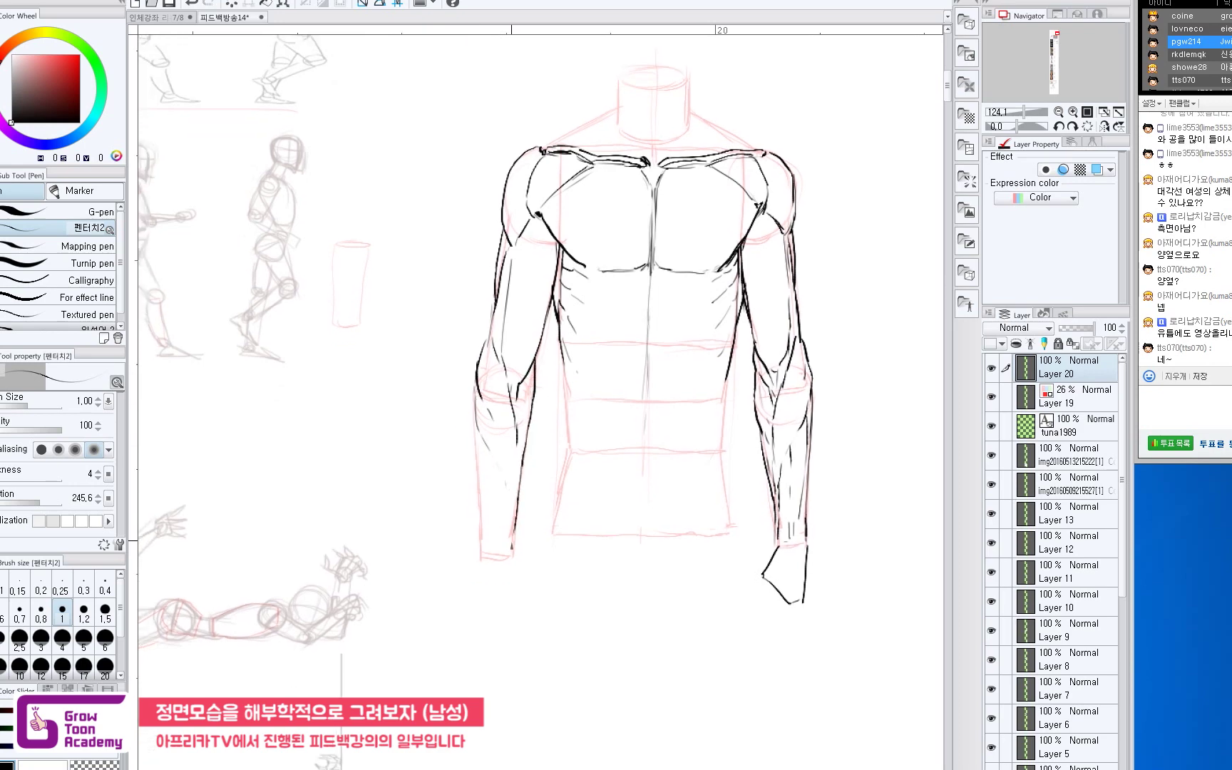
Complete the outer forearm contour and add short muscle strokes inside the forearm to match the finished arm.
mouse_move(522, 444)
left_mouse_down()
mouse_move(520, 389)
mouse_move(484, 445)
left_mouse_up()
key("ctrl+z")
left_click_drag(481, 364, 485, 498)
mouse_move(489, 428)
left_mouse_down()
mouse_move(487, 500)
mouse_move(498, 457)
mouse_move(509, 484)
left_mouse_up()
left_click_drag(534, 419, 537, 409)
left_click_drag(784, 469, 790, 515)
left_click_drag(527, 464, 517, 547)
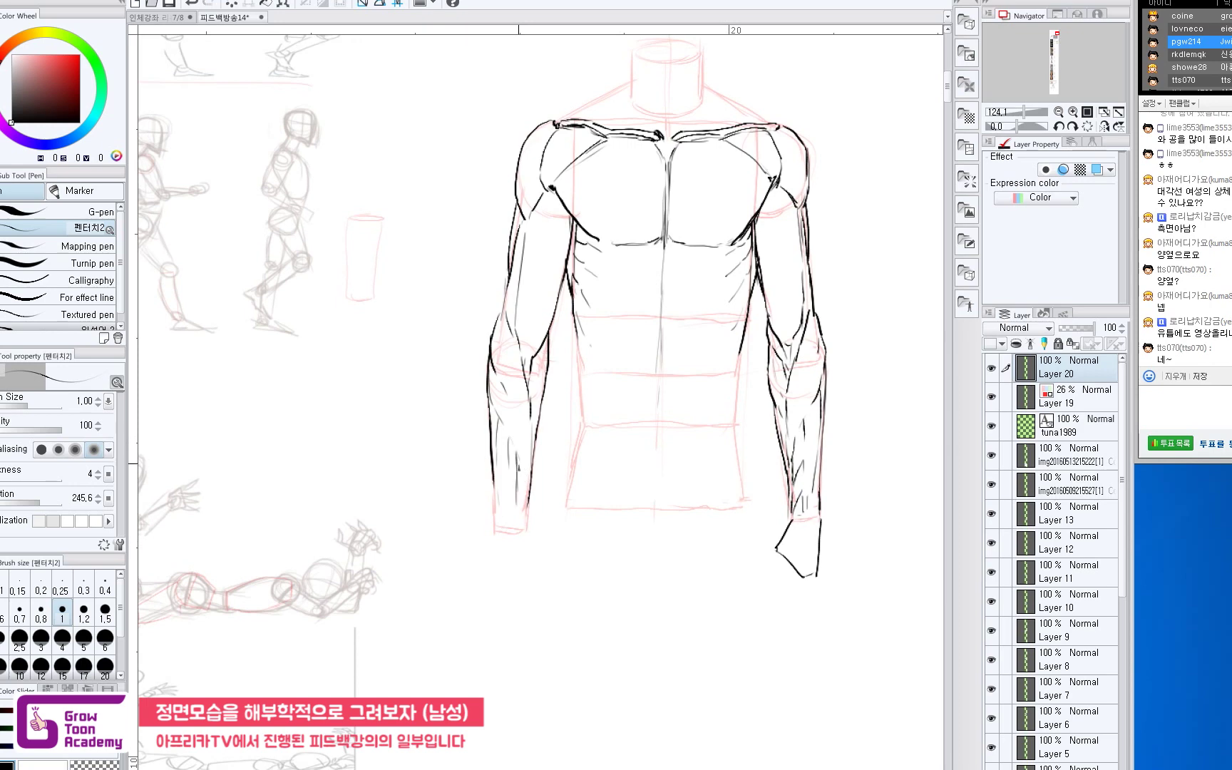
left_click_drag(539, 355, 537, 424)
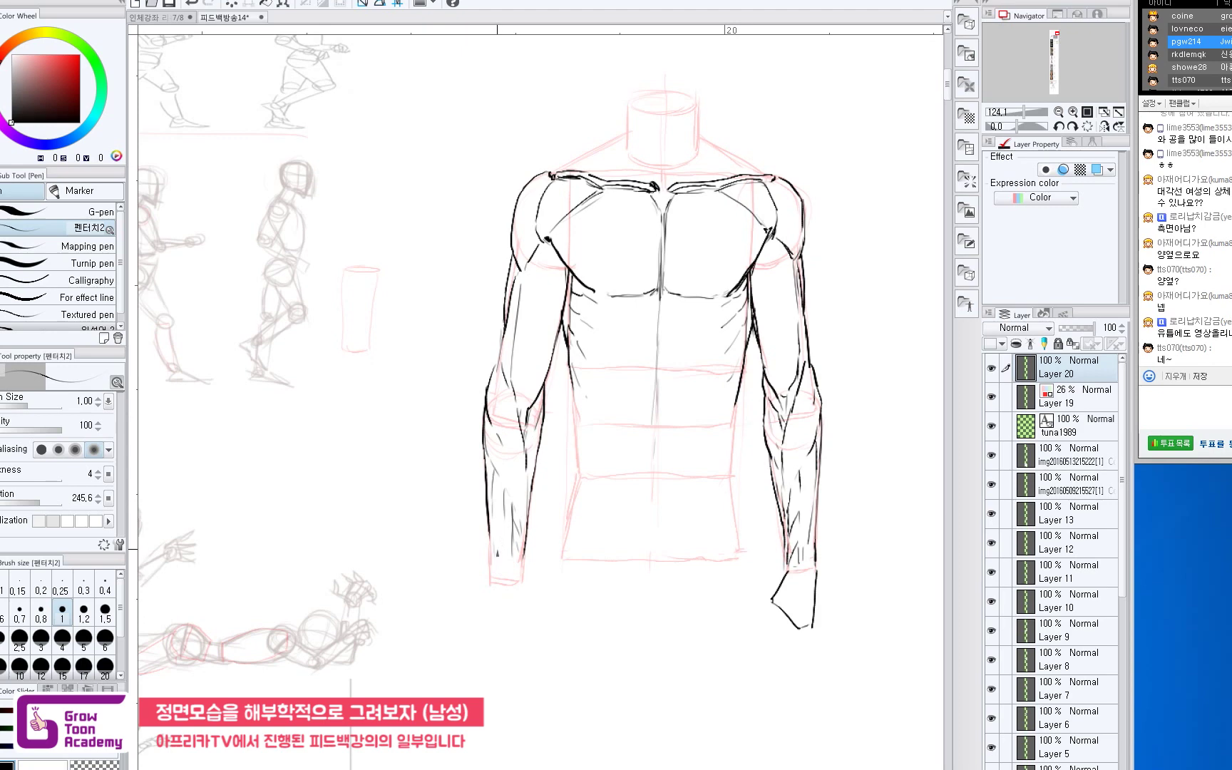
Clean up the lines on the newly drawn upper arm and touch up its muscle strokes around the elbow.
left_click_drag(569, 513, 529, 473)
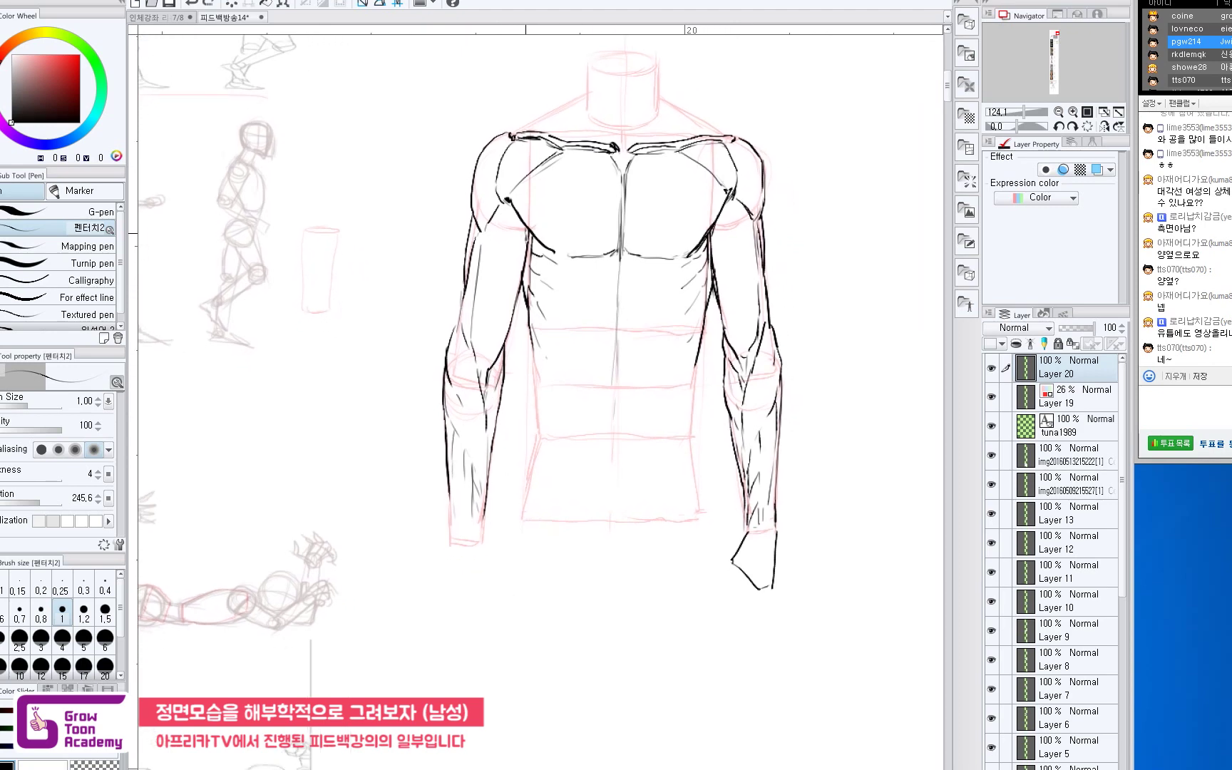
left_click_drag(526, 231, 531, 244)
key("e")
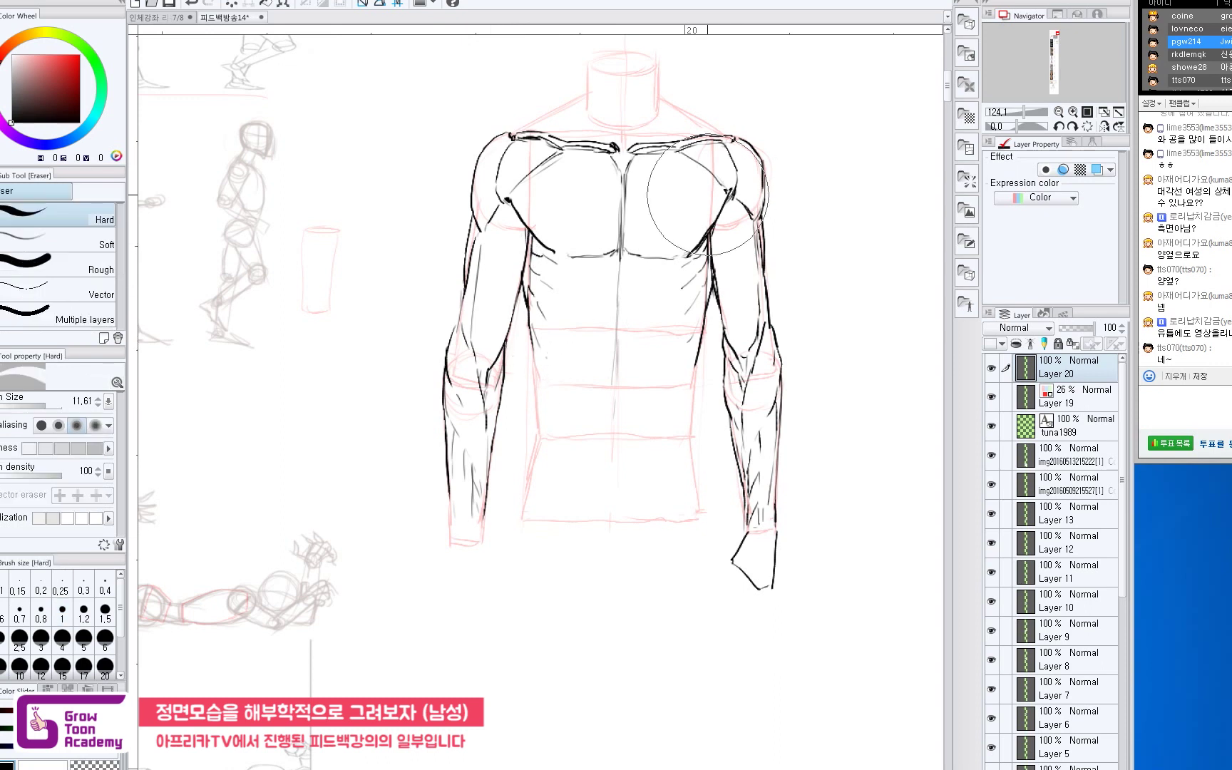
mouse_move(475, 239)
left_mouse_down()
mouse_move(489, 264)
mouse_move(495, 249)
mouse_move(490, 280)
left_mouse_up()
key("p")
left_click_drag(507, 350, 502, 352)
left_click_drag(671, 216, 671, 224)
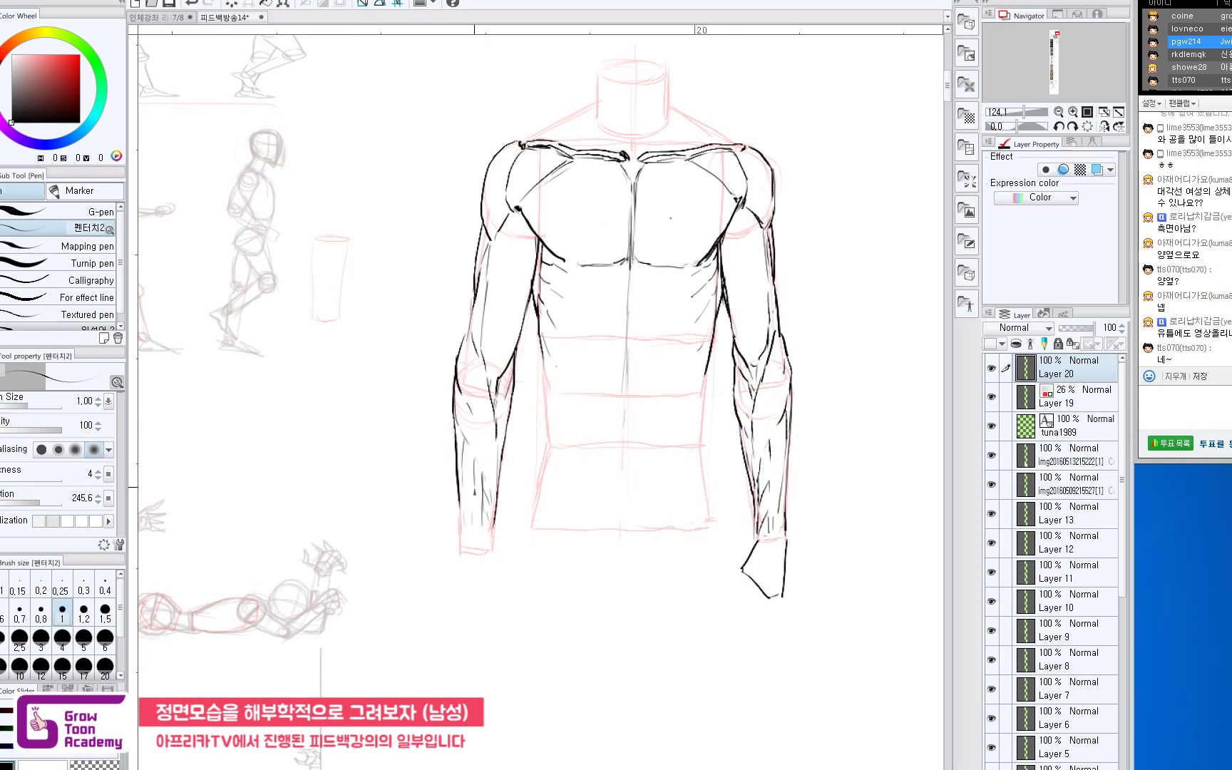
left_click_drag(476, 288, 478, 310)
left_click_drag(460, 375, 469, 351)
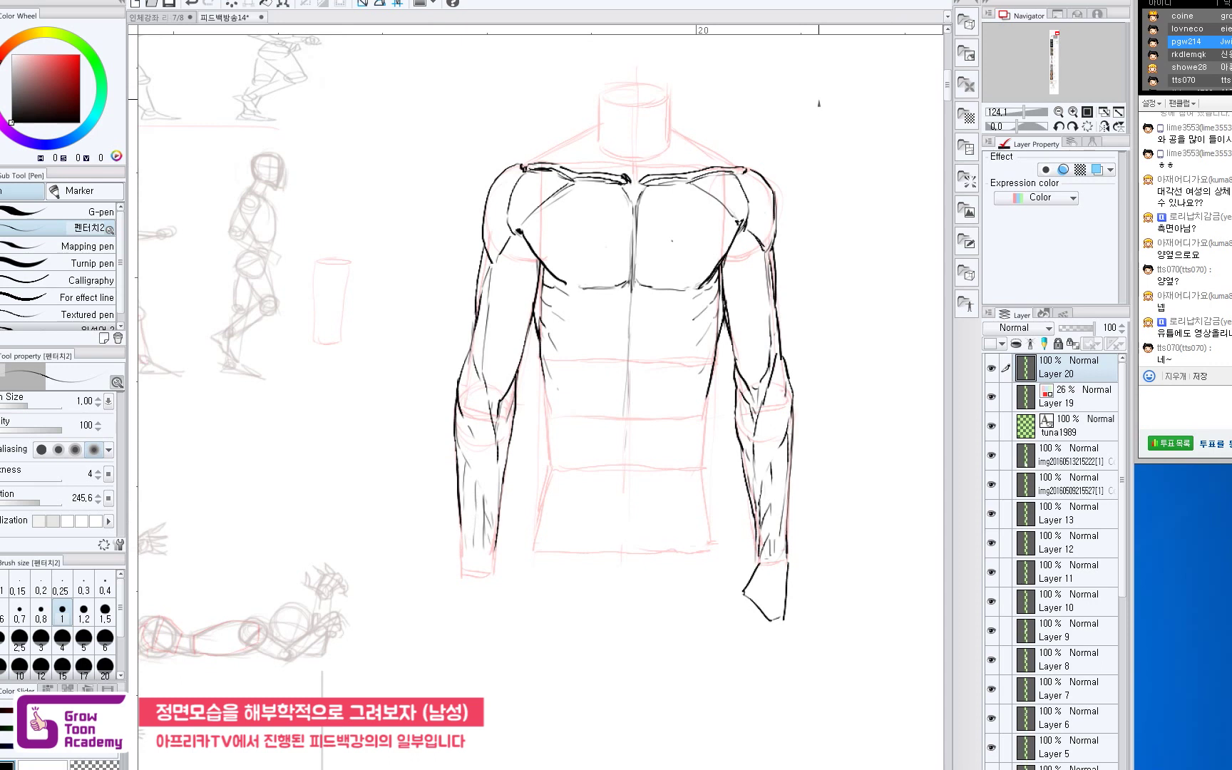
scroll(689, 425, "down", 1)
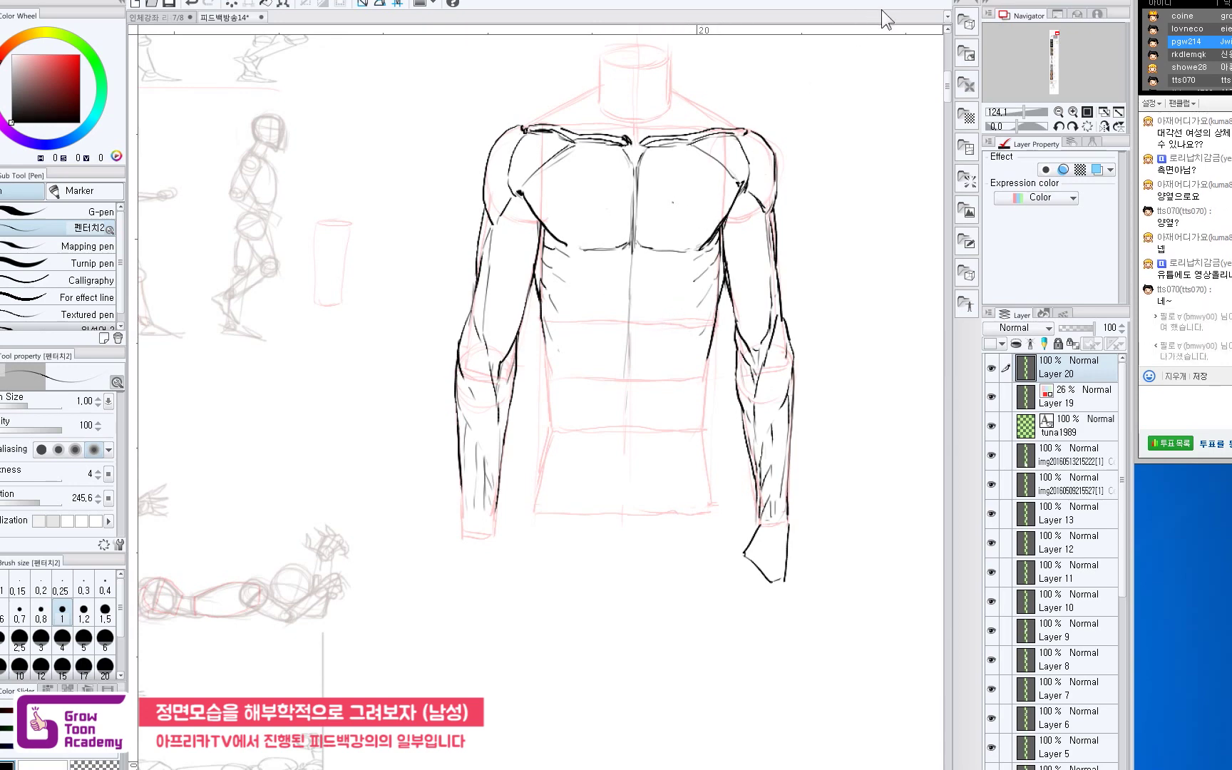
mouse_move(711, 264)
left_mouse_down()
mouse_move(683, 276)
mouse_move(681, 313)
left_mouse_up()
key("ctrl+z")
key("ctrl+z")
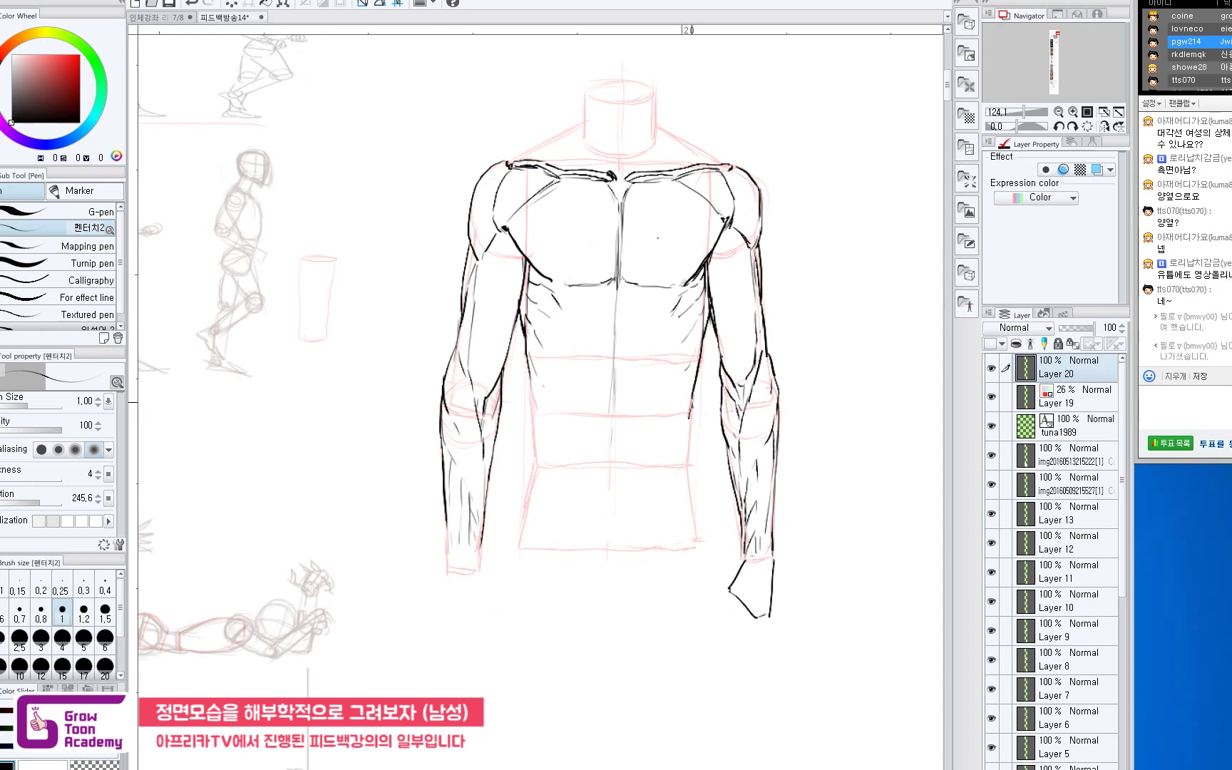
Outline the lower belly as a rounded U tapering from both sides of the waist down to the crotch.
left_click_drag(689, 453, 644, 555)
key("ctrl+z")
left_click_drag(669, 504, 654, 539)
left_click_drag(596, 573, 627, 572)
key("ctrl+z")
key("ctrl+z")
left_click_drag(673, 481, 621, 574)
left_click_drag(531, 414, 582, 567)
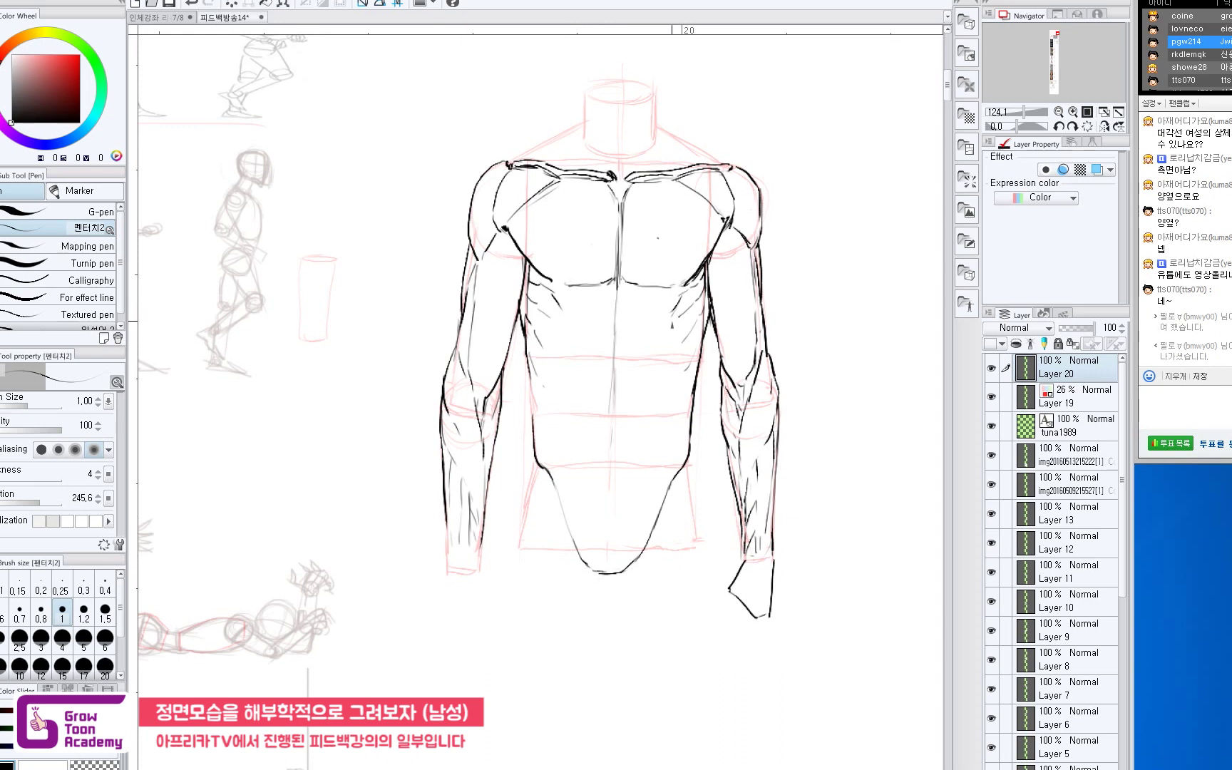
Draw the two long side edges of the central abdominal muscle from the ribs down into the lower belly.
key("ctrl+z")
left_click_drag(673, 311, 663, 329)
mouse_move(665, 323)
left_mouse_down()
mouse_move(646, 413)
mouse_move(666, 326)
mouse_move(639, 550)
left_mouse_up()
key("ctrl+z")
mouse_move(568, 312)
left_mouse_down()
mouse_move(581, 347)
mouse_move(576, 421)
left_mouse_up()
key("ctrl+z")
key("ctrl+z")
key("ctrl+z")
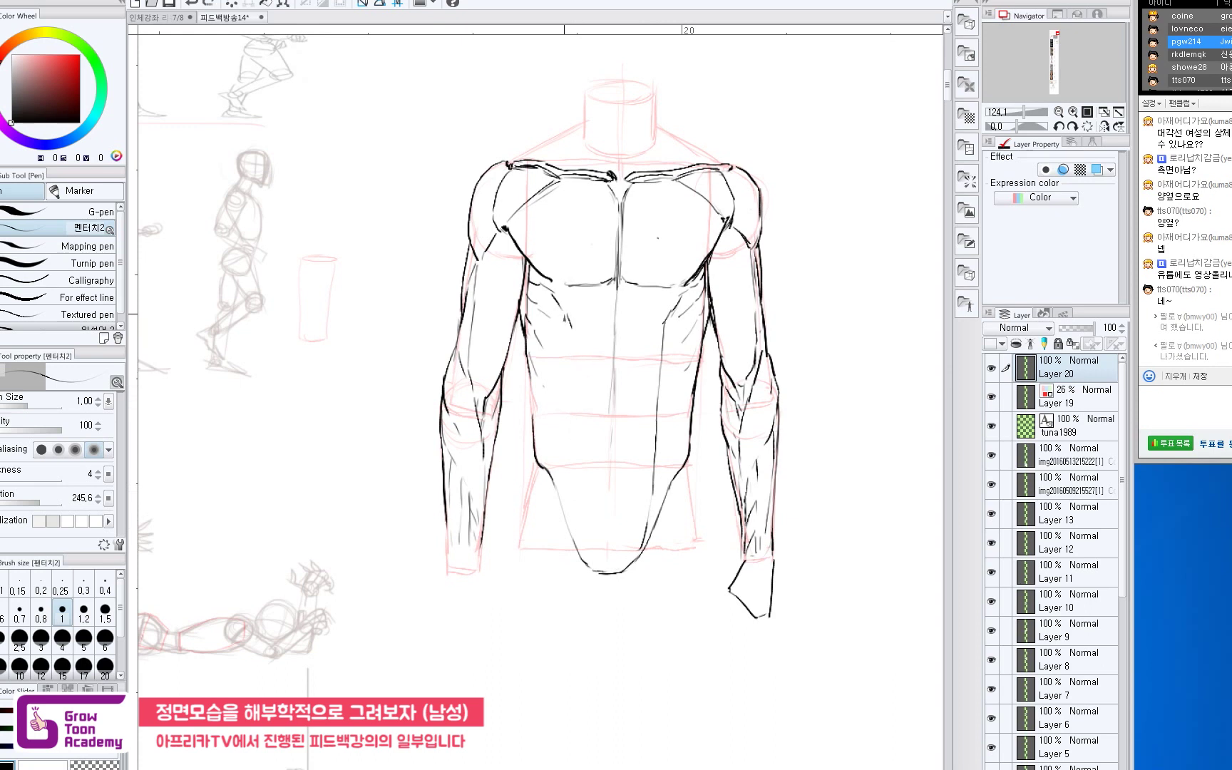
left_click_drag(564, 318, 570, 487)
Erase the stray dot on the chest and touch up the center line between the chest muscles.
key("e")
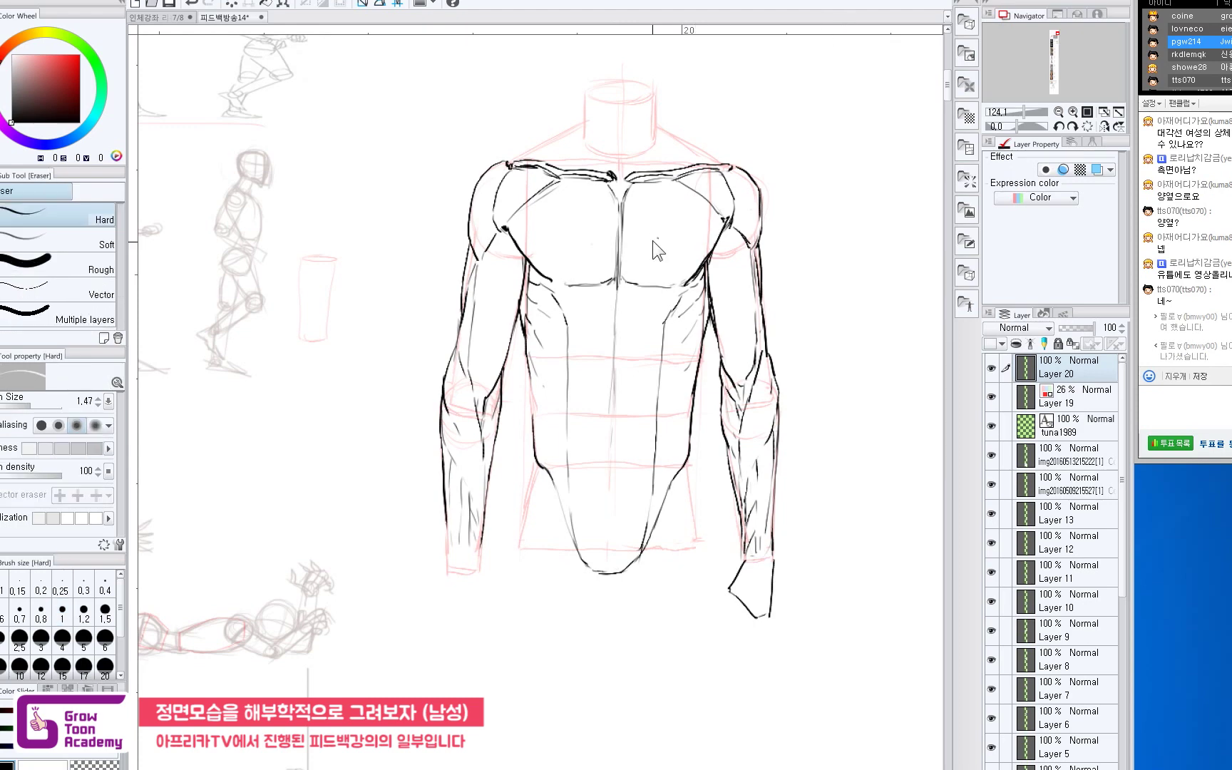
key("p")
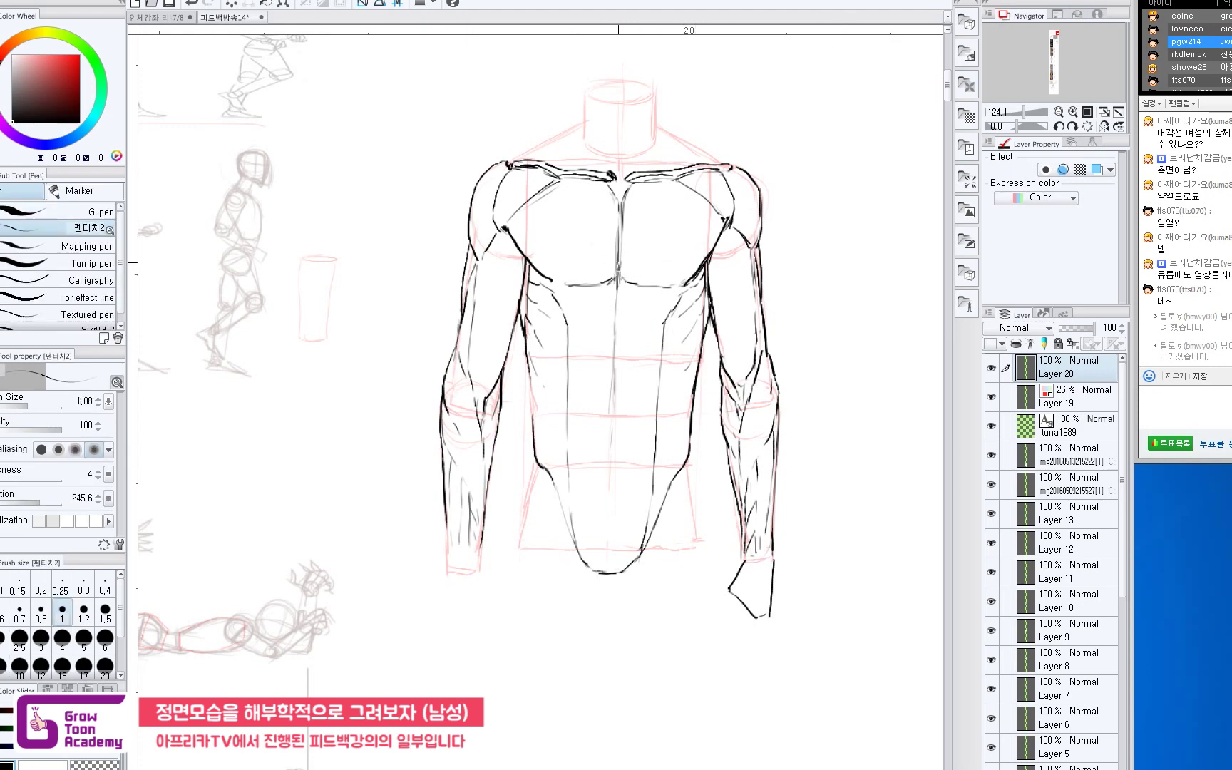
left_click_drag(619, 260, 615, 274)
mouse_move(681, 284)
left_mouse_down()
mouse_move(712, 270)
mouse_move(726, 234)
mouse_move(712, 276)
left_mouse_up()
key("ctrl+z")
mouse_move(622, 288)
left_mouse_down()
mouse_move(686, 272)
mouse_move(612, 288)
mouse_move(658, 299)
mouse_move(568, 270)
left_mouse_up()
key("ctrl+z")
key("ctrl+z")
Strengthen both side edges of the central abdominal muscle from beneath the chest to the lower belly.
left_click_drag(549, 288, 567, 334)
left_click_drag(664, 321, 647, 515)
left_click_drag(569, 374, 577, 508)
left_click_drag(573, 450, 571, 511)
left_click_drag(583, 372, 585, 360)
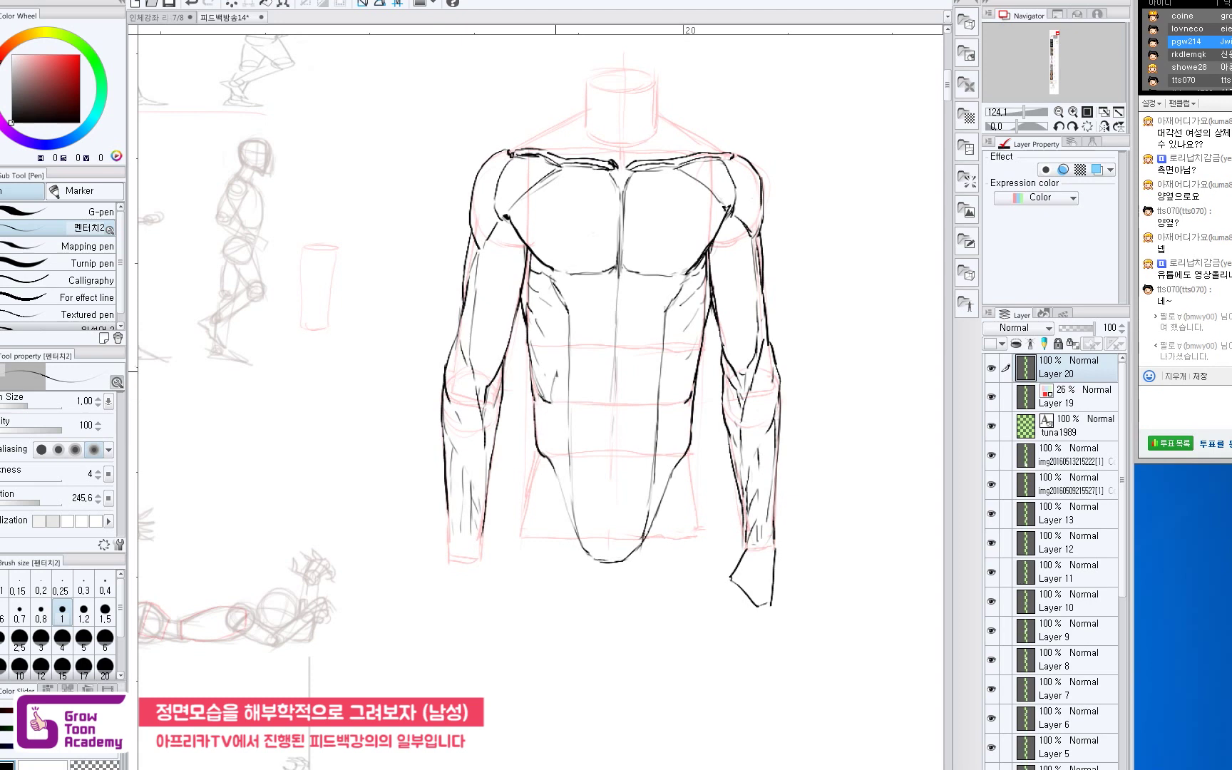
Try an arched upper edge across the central abdominal muscle below the chest.
left_click_drag(567, 335, 638, 296)
key("ctrl+z")
key("ctrl+z")
mouse_move(551, 397)
left_mouse_down()
mouse_move(612, 304)
mouse_move(650, 308)
mouse_move(685, 408)
left_mouse_up()
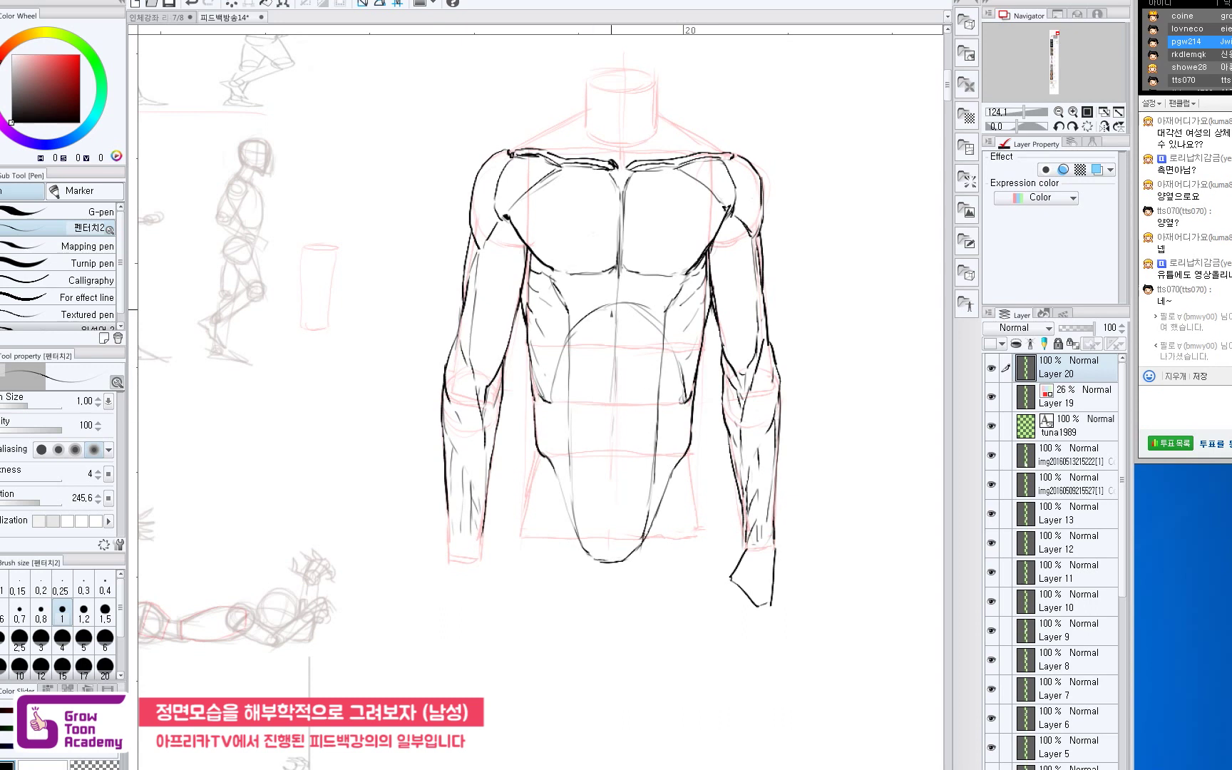
left_click_drag(610, 310, 646, 330)
mouse_move(628, 305)
left_mouse_down()
mouse_move(667, 358)
mouse_move(615, 307)
mouse_move(663, 348)
left_mouse_up()
key("ctrl+z")
key("ctrl+z")
mouse_move(572, 308)
left_mouse_down()
mouse_move(601, 295)
mouse_move(665, 308)
mouse_move(589, 322)
mouse_move(640, 320)
left_mouse_up()
key("ctrl+z")
key("ctrl+z")
Draw the uppermost abdominal block with slanting top edges below the chest, a center line and a horizontal division beneath.
key("e")
key("p")
key("e")
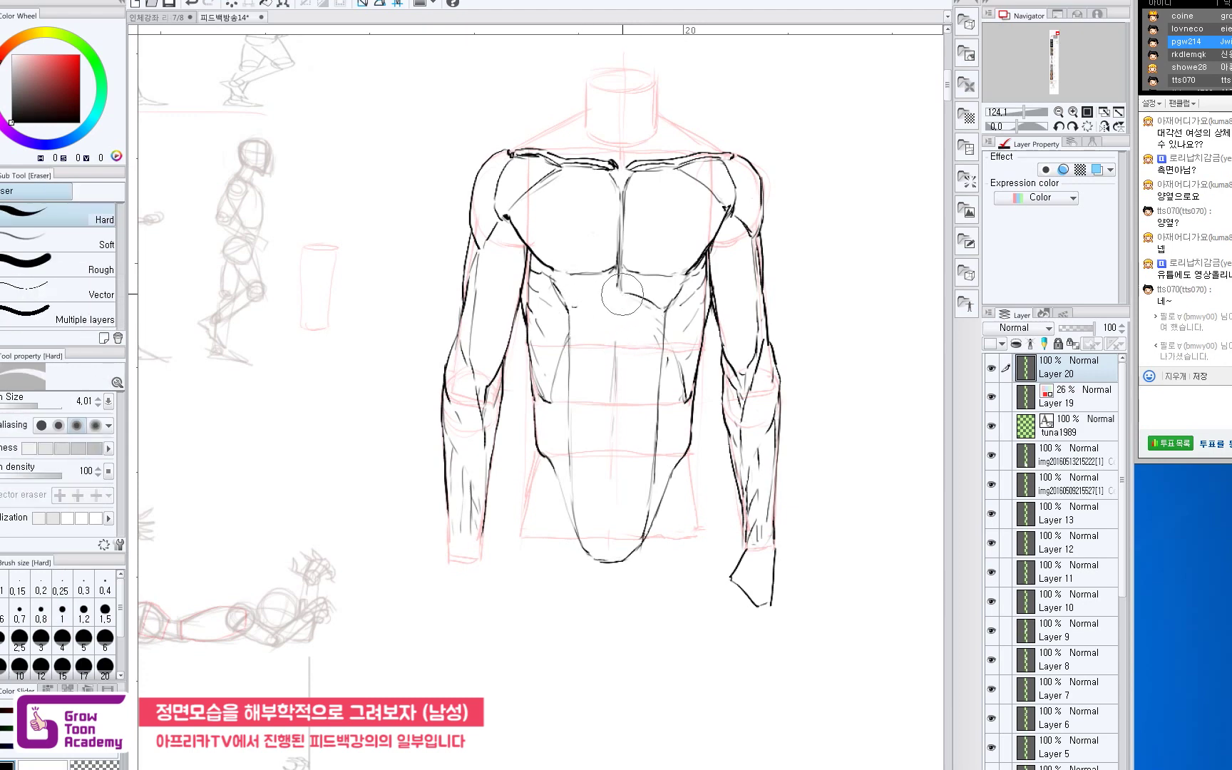
key("p")
mouse_move(576, 315)
left_mouse_down()
mouse_move(619, 297)
mouse_move(637, 313)
mouse_move(662, 311)
mouse_move(618, 331)
mouse_move(614, 362)
left_mouse_up()
key("ctrl+z")
key("ctrl+z")
mouse_move(615, 302)
left_mouse_down()
mouse_move(617, 365)
mouse_move(660, 363)
mouse_move(669, 343)
mouse_move(650, 363)
mouse_move(660, 348)
mouse_move(573, 363)
left_mouse_up()
key("ctrl+z")
key("ctrl+z")
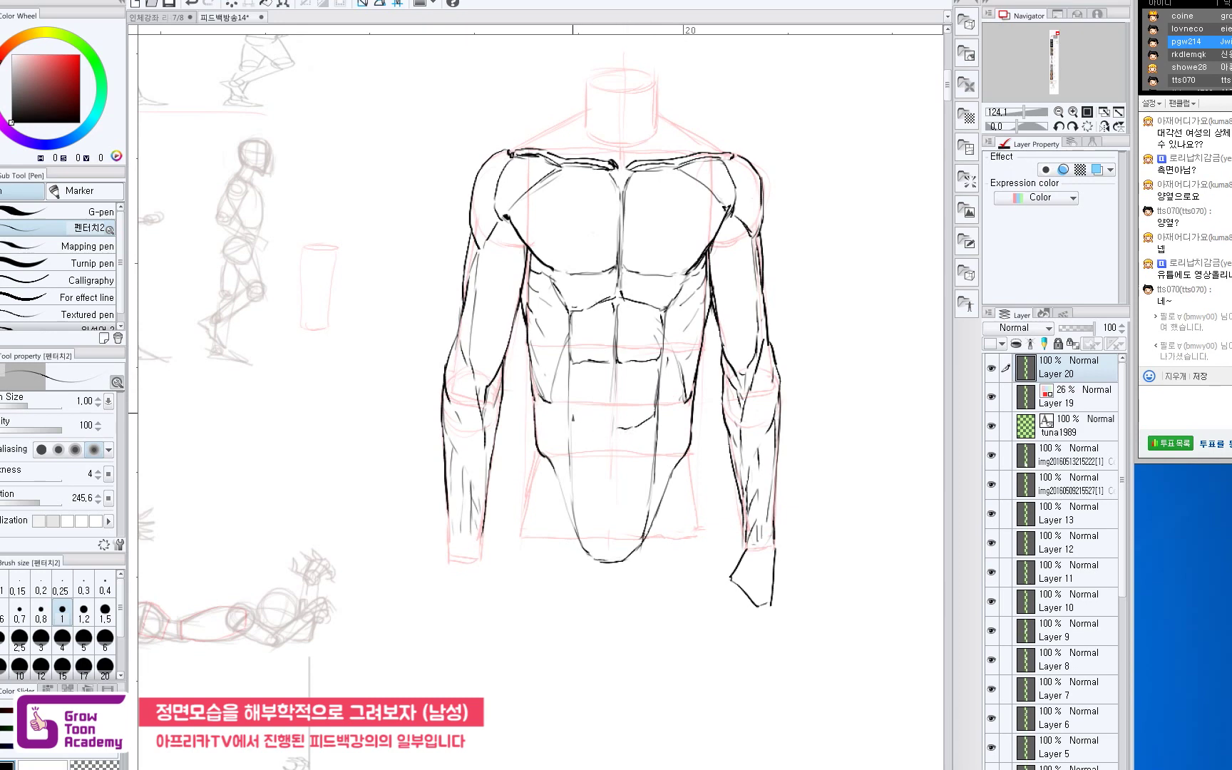
Draw the second curved abdominal division with the navel beneath it, and clean up the division line above.
left_click_drag(573, 412, 604, 429)
key("ctrl+z")
key("ctrl+z")
left_click_drag(638, 430, 632, 446)
key("e")
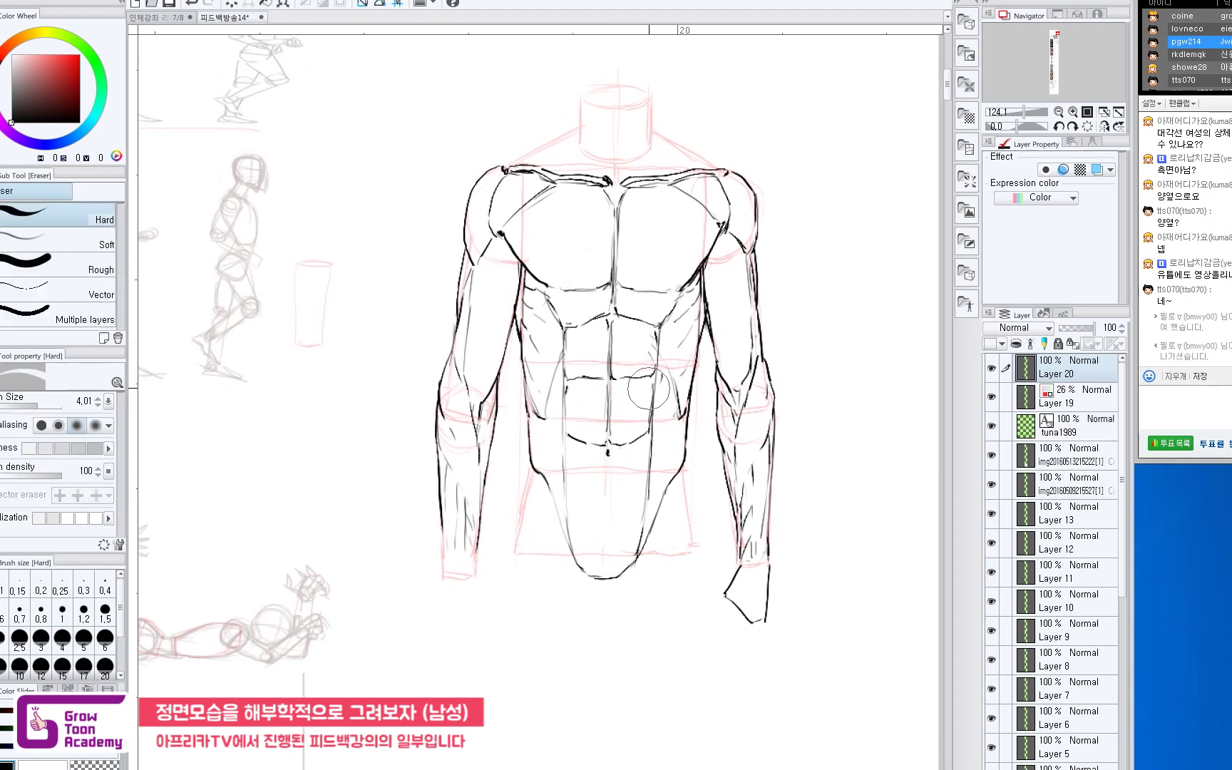
mouse_move(655, 385)
left_mouse_down()
mouse_move(631, 382)
mouse_move(644, 377)
left_mouse_up()
key("p")
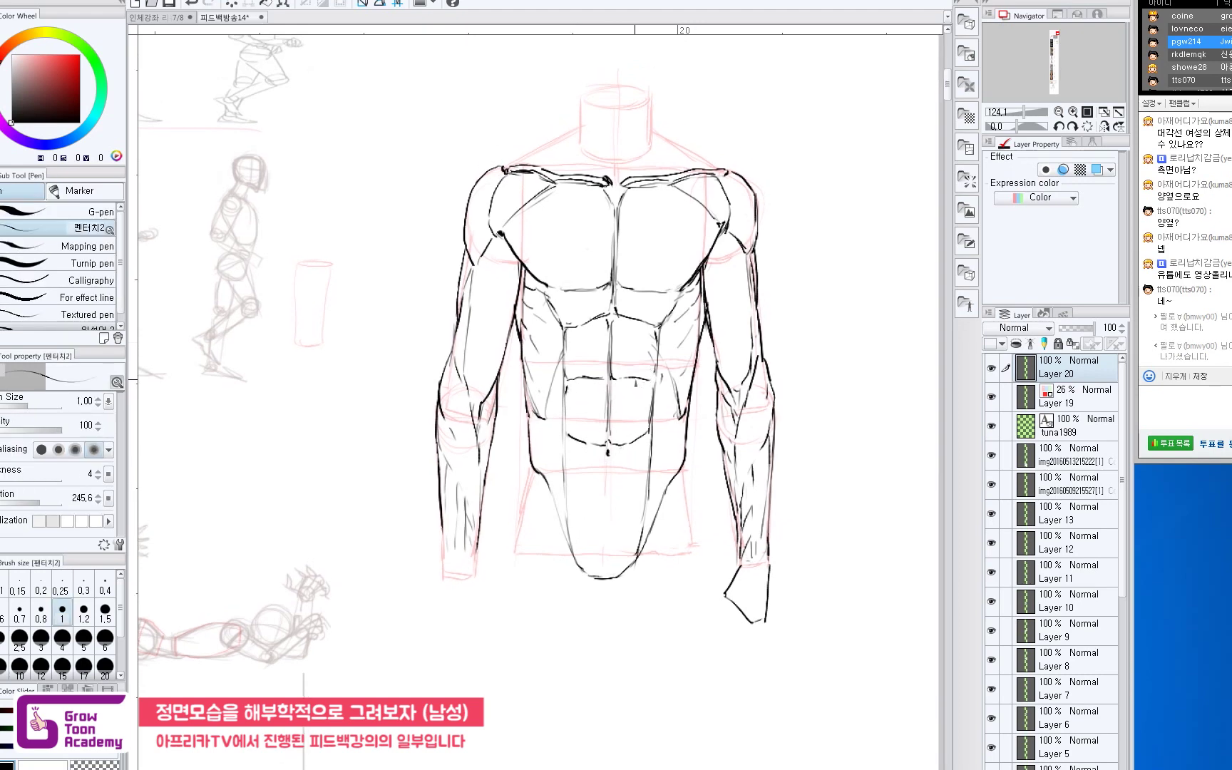
Sketch a third horizontal abdominal division across the lower belly below the navel, trimming its excess with the eraser.
scroll(642, 435, "down", 1)
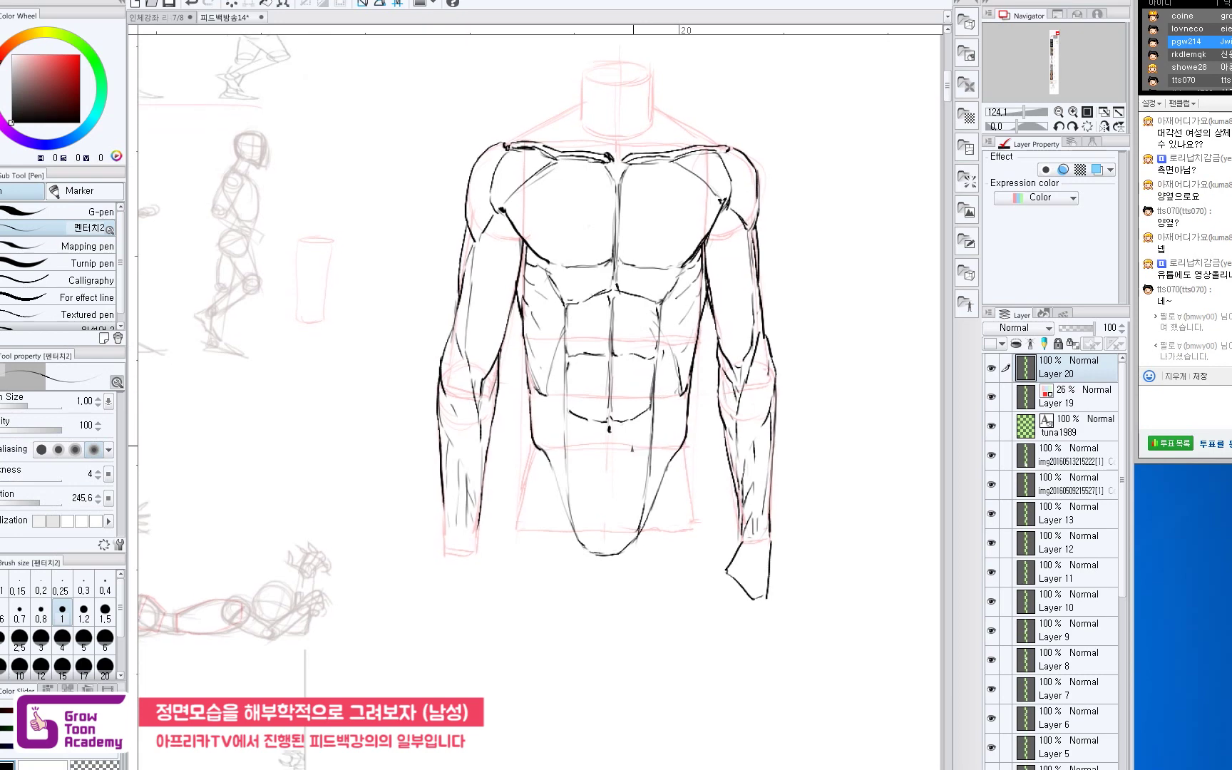
left_click_drag(619, 430, 607, 459)
key("e")
key("p")
left_click_drag(591, 480, 600, 478)
key("e")
mouse_move(636, 483)
left_mouse_down()
mouse_move(625, 477)
mouse_move(651, 453)
mouse_move(644, 468)
left_mouse_up()
key("p")
Lighten the lowest abdominal division with the eraser and add a faint center stroke in the lower belly.
key("e")
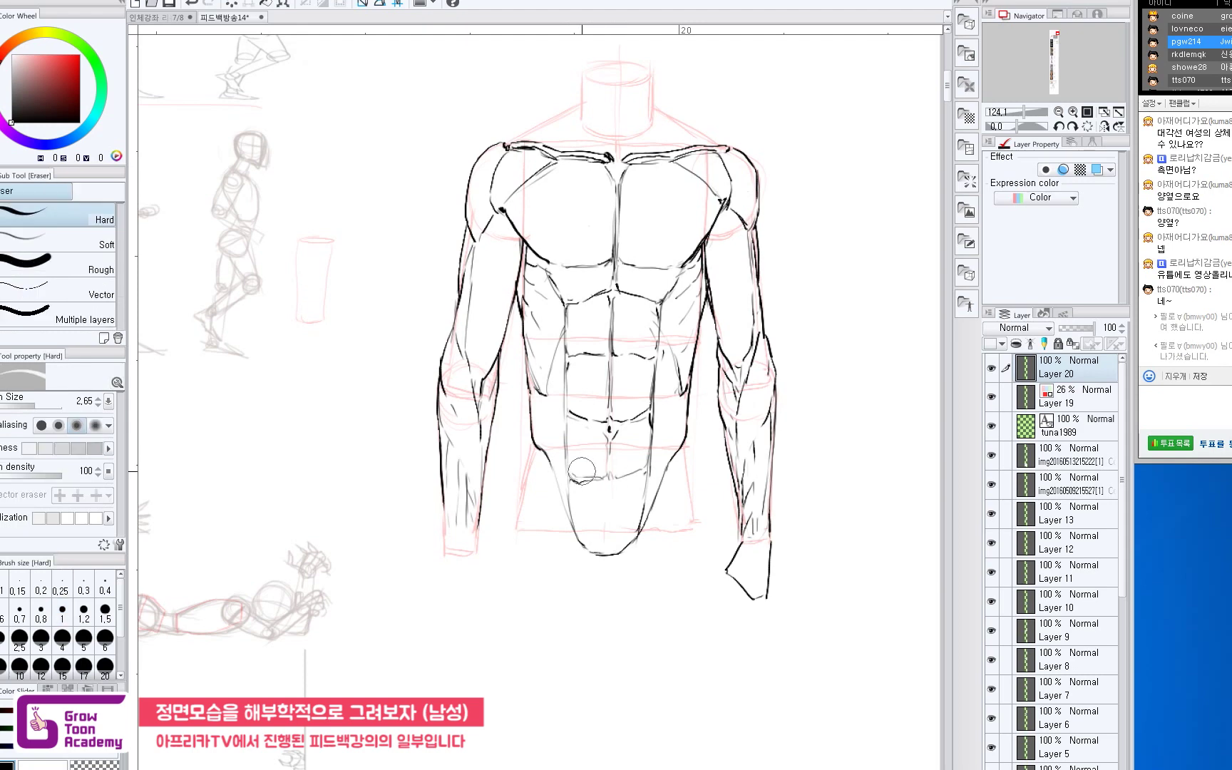
key("p")
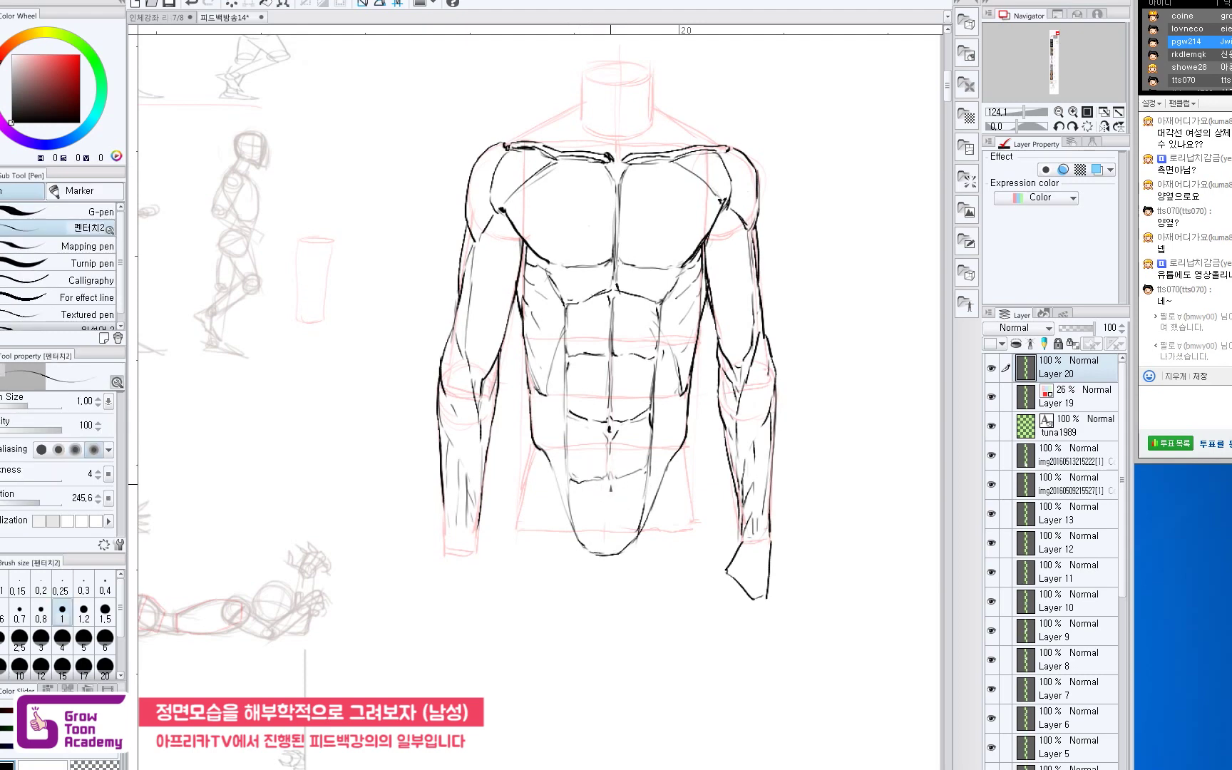
key("e")
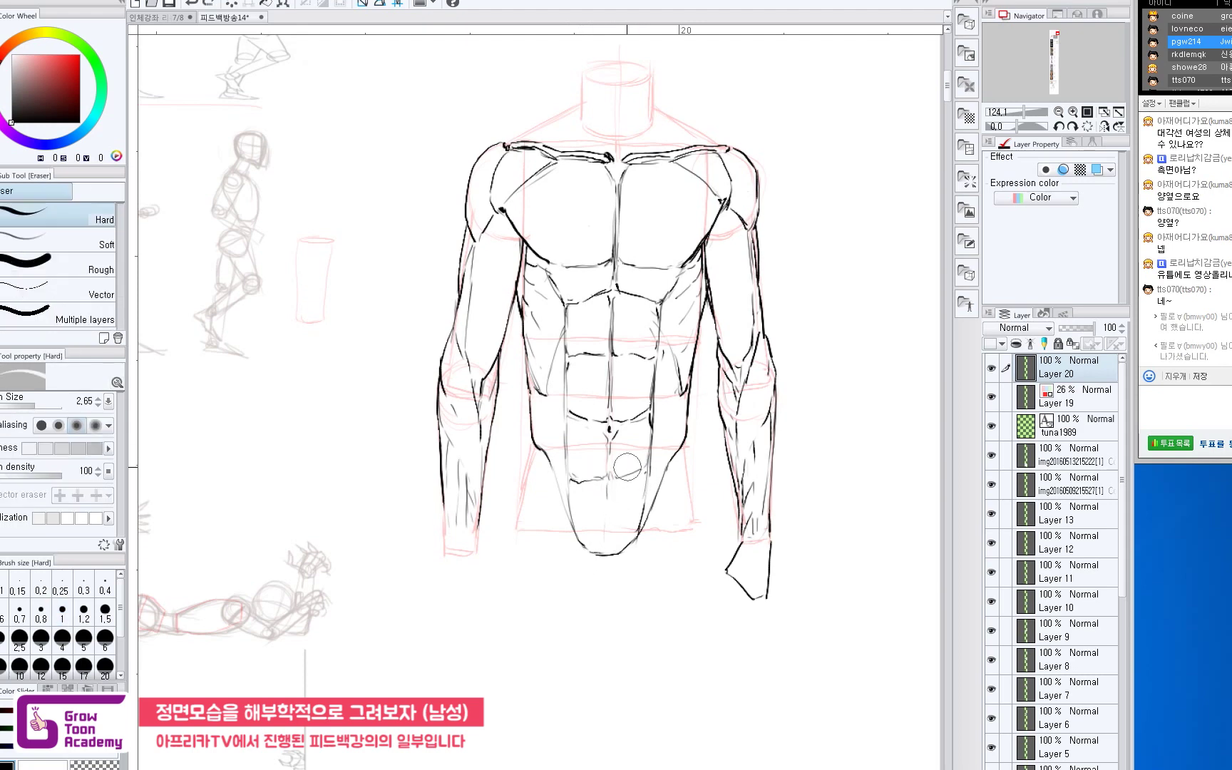
key("p")
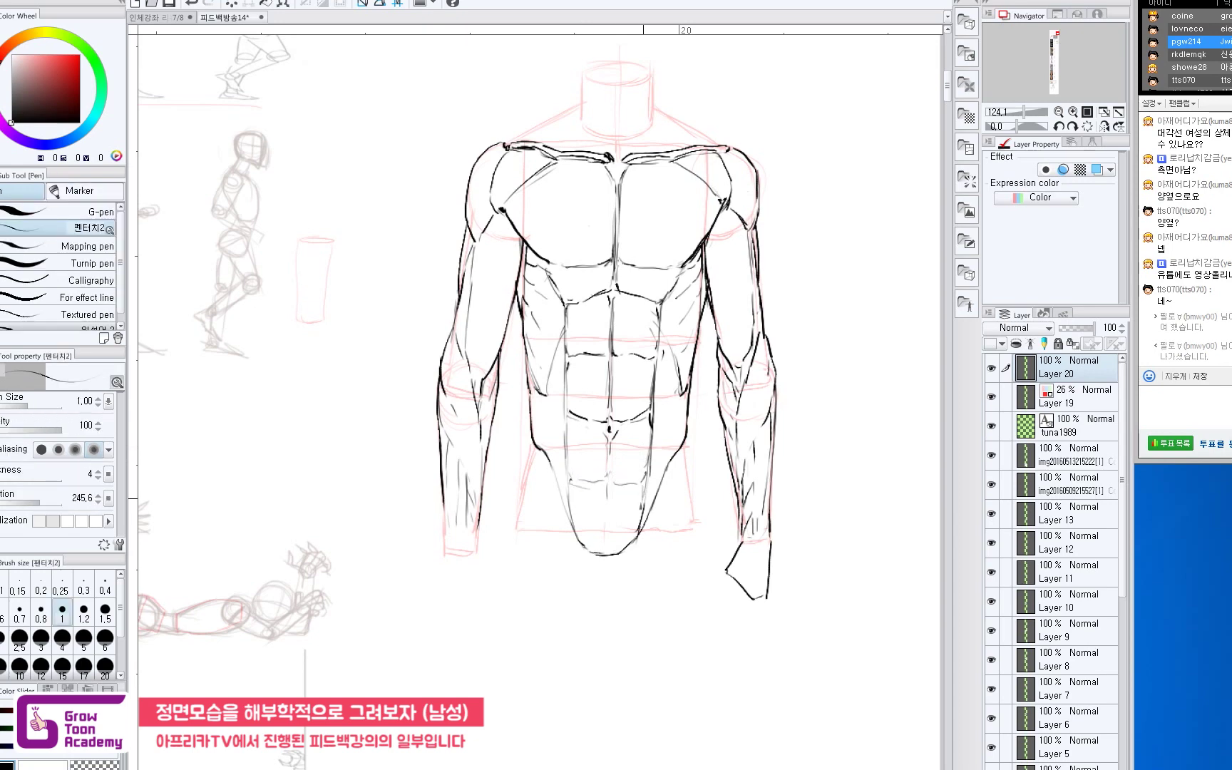
left_click_drag(602, 528, 597, 530)
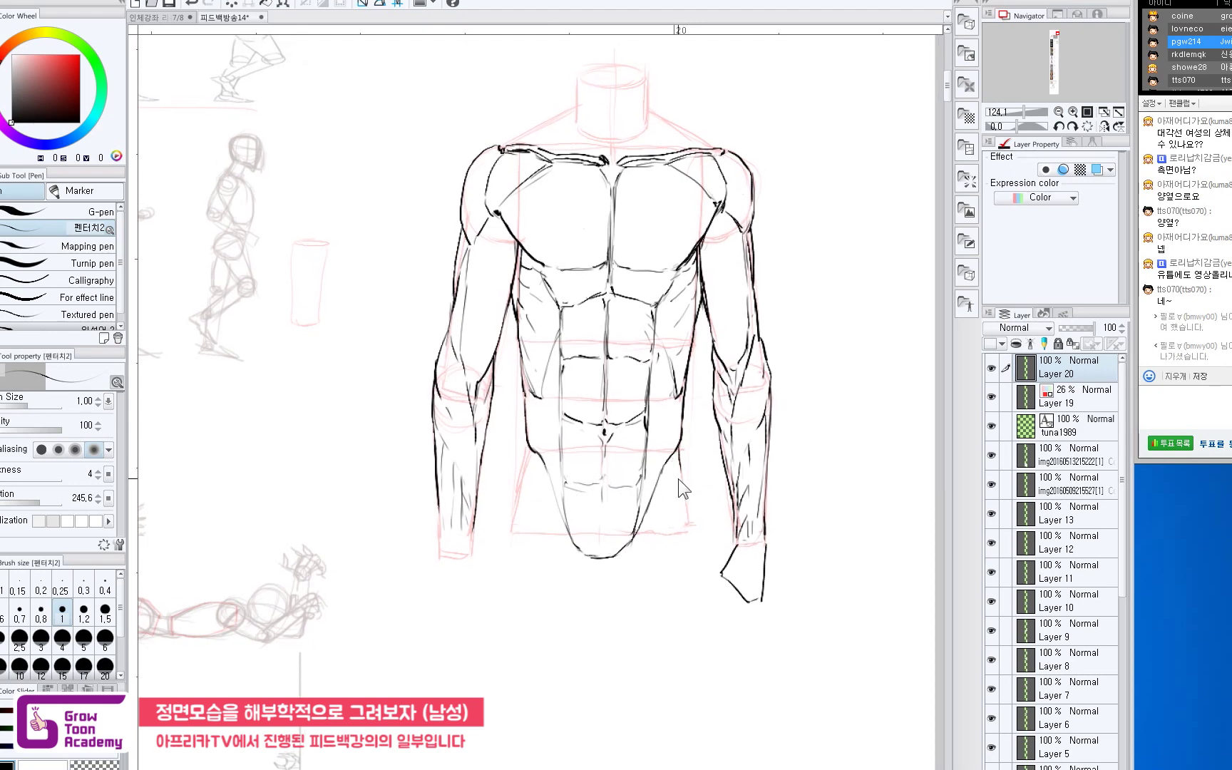
Draw the outer hip contours flaring down from both sides of the waist to the base of the pelvis box.
left_click_drag(683, 448, 690, 526)
left_click_drag(532, 449, 509, 528)
left_click_drag(703, 301, 710, 348)
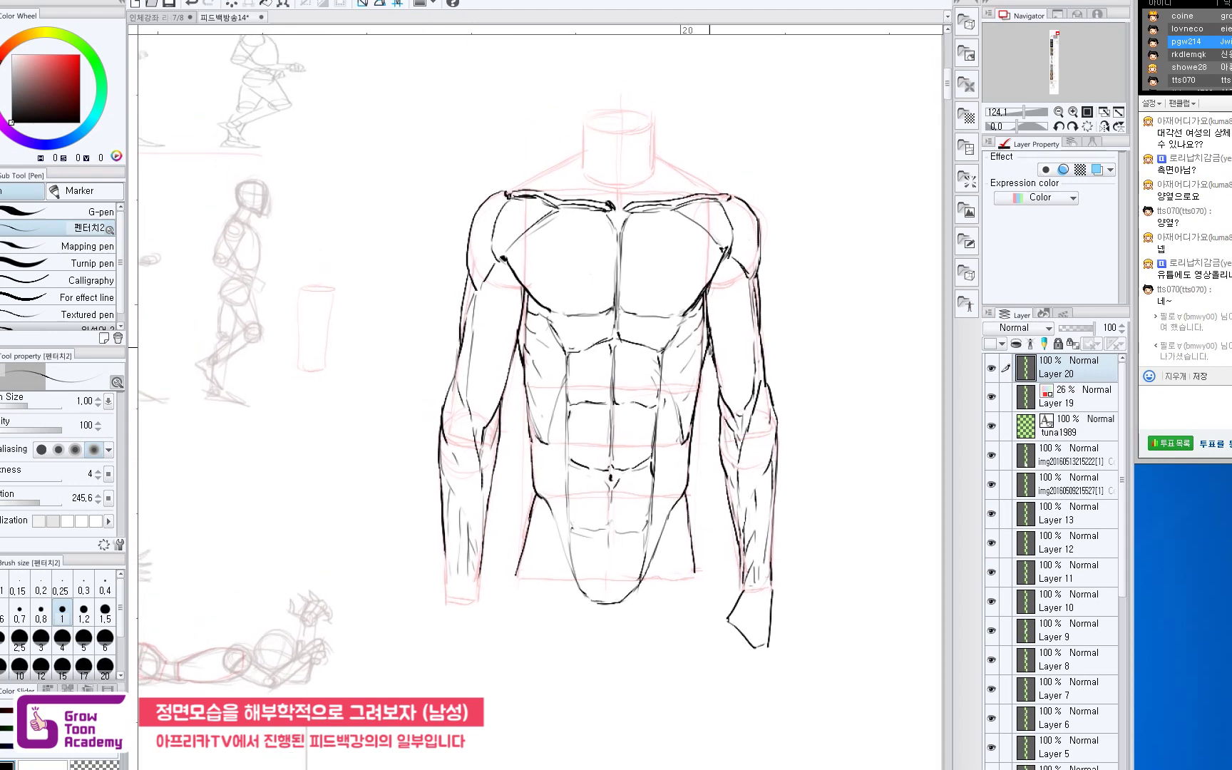
Erase the waist contour beside the newly drawn arm and redraw it curving into the hip.
key("e")
left_click_drag(528, 427, 534, 478)
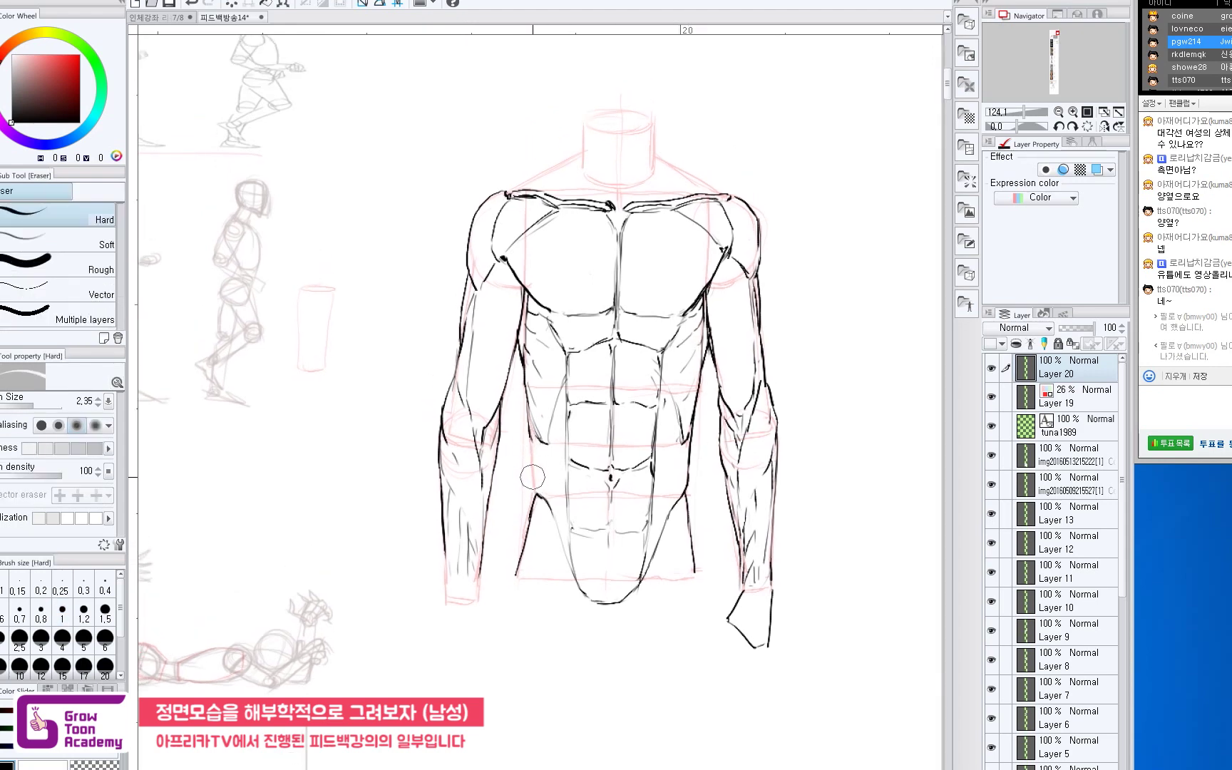
key("p")
key("e")
left_click_drag(529, 416, 535, 492)
key("p")
key("ctrl+z")
key("ctrl+z")
left_click_drag(535, 491, 539, 502)
Erase the opposite waist contour and redraw it with a matching curve into the hip.
key("e")
mouse_move(686, 442)
left_mouse_down()
mouse_move(685, 497)
mouse_move(704, 509)
left_mouse_up()
key("p")
scroll(705, 512, "down", 2)
scroll(680, 540, "up", 2)
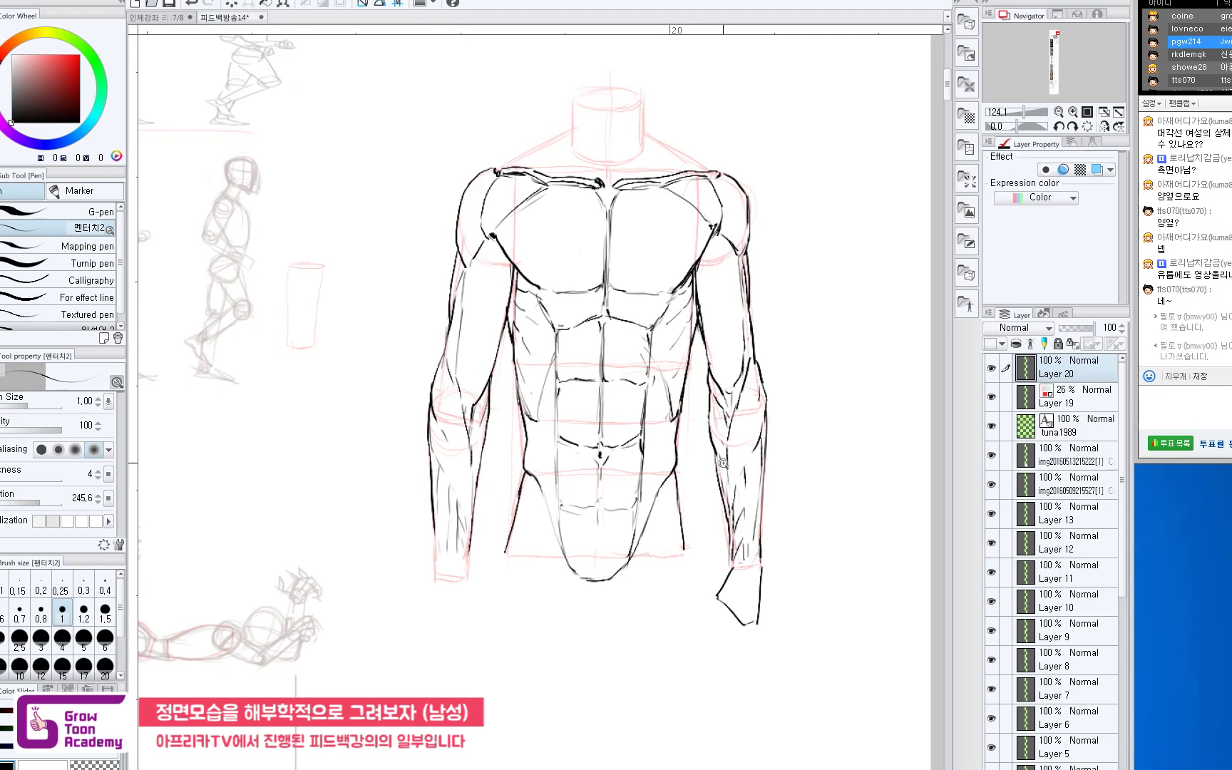
Draw short wrist lines across the lower ends of both forearms.
scroll(702, 492, "up", 1)
scroll(698, 498, "down", 1)
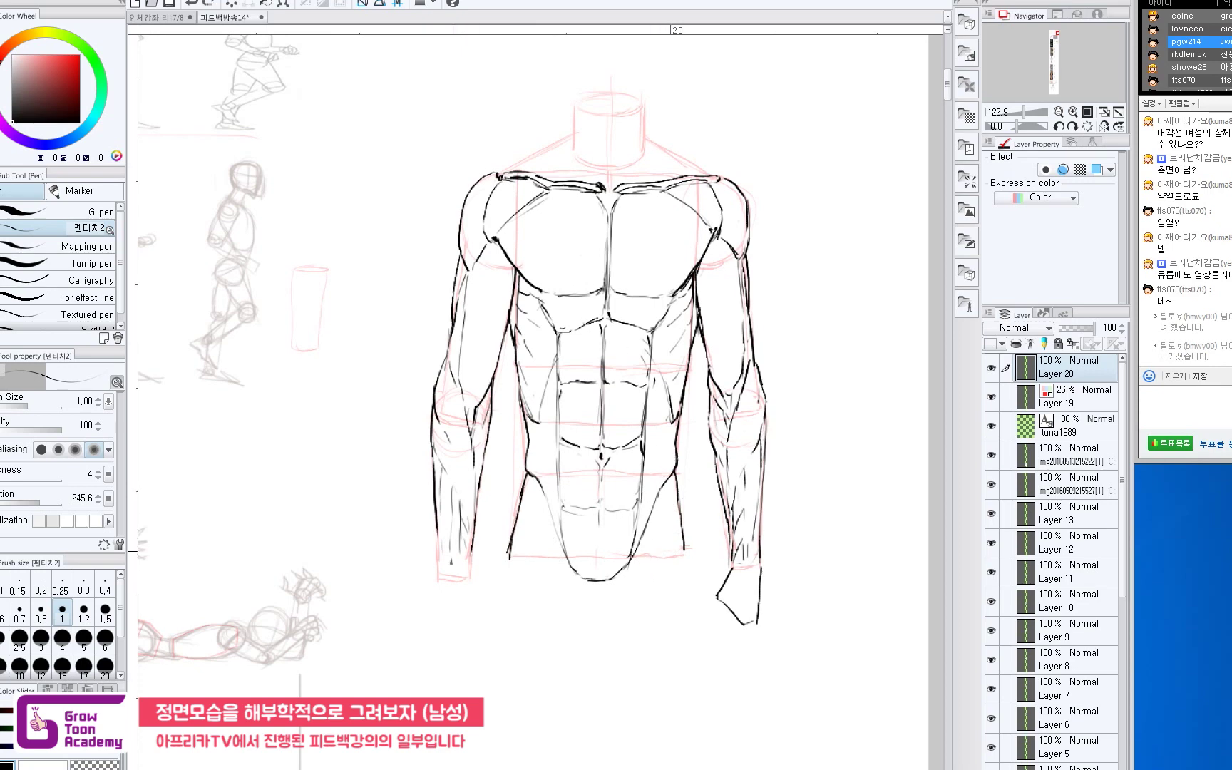
left_click_drag(442, 570, 468, 571)
key("ctrl+z")
key("ctrl+z")
mouse_move(758, 583)
left_mouse_down()
mouse_move(760, 565)
mouse_move(733, 594)
left_mouse_up()
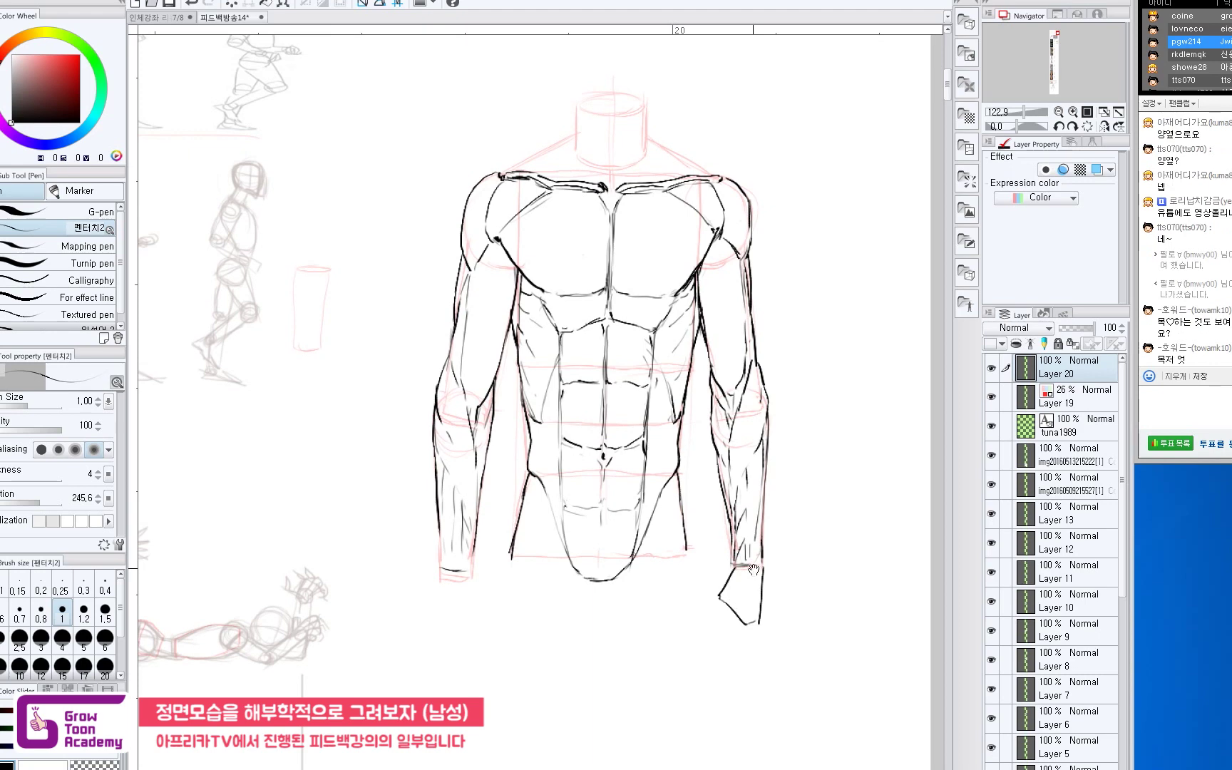
left_click_drag(754, 569, 757, 561)
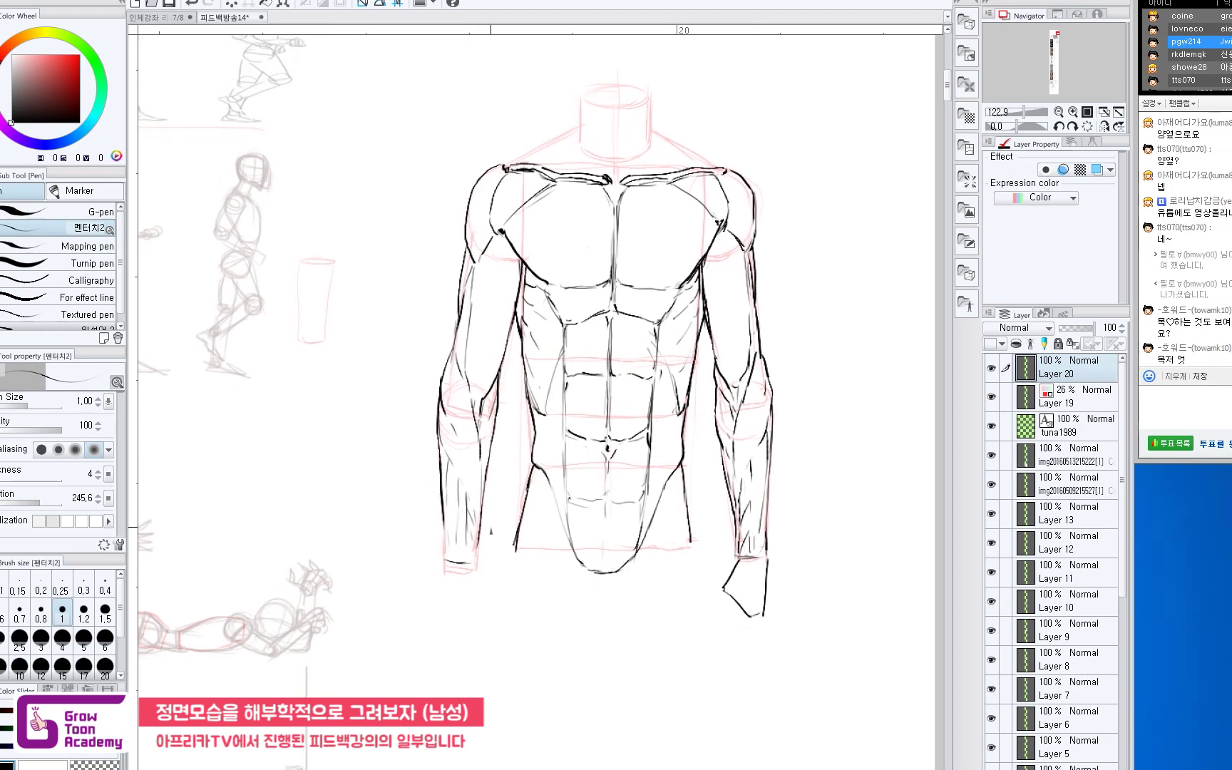
Draw the angular back-of-hand outline below the wrist of the arm still missing a hand, mirroring the opposite one.
mouse_move(473, 562)
left_mouse_down()
mouse_move(487, 604)
mouse_move(494, 594)
mouse_move(446, 621)
left_mouse_up()
key("ctrl+z")
left_click_drag(441, 577, 449, 624)
left_click_drag(686, 644, 681, 597)
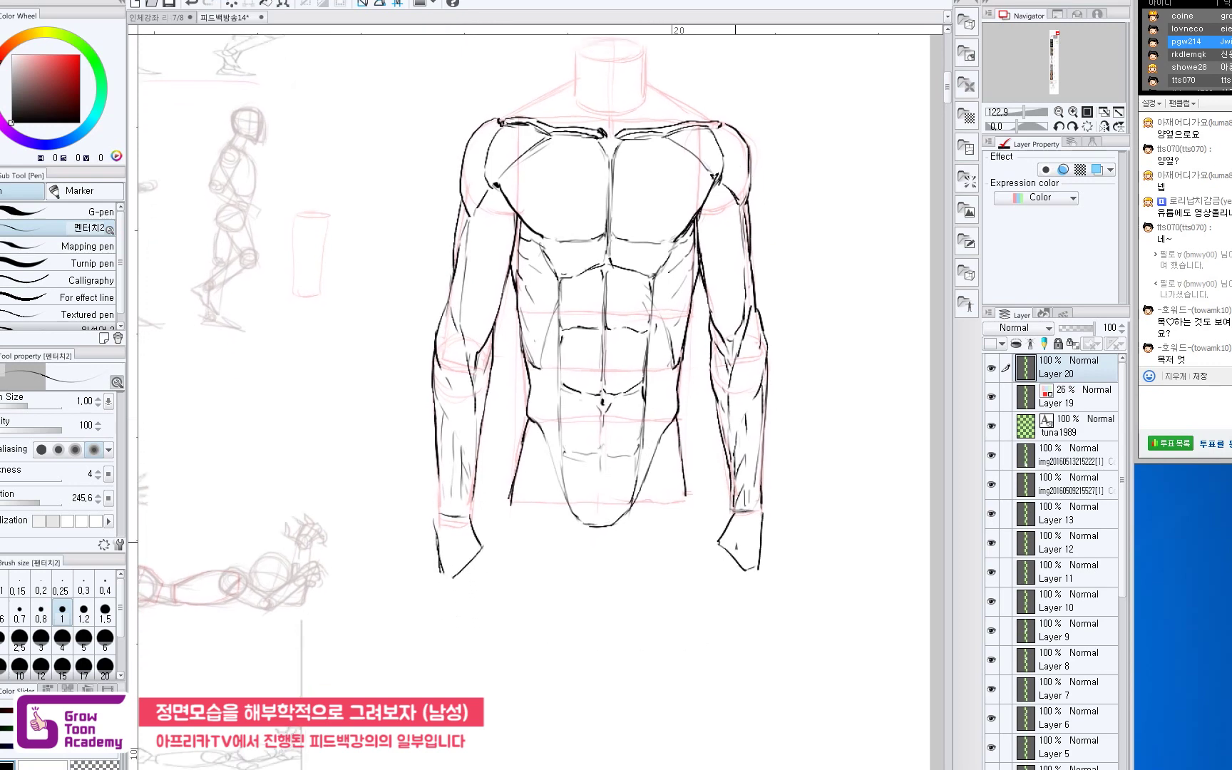
Draw the thumb and curled fingers on the hand that was outlined first.
mouse_move(718, 544)
left_mouse_down()
mouse_move(704, 590)
mouse_move(747, 602)
mouse_move(723, 621)
left_mouse_up()
key("ctrl+z")
mouse_move(758, 572)
left_mouse_down()
mouse_move(734, 621)
mouse_move(716, 625)
mouse_move(741, 568)
left_mouse_up()
left_click_drag(717, 615, 715, 623)
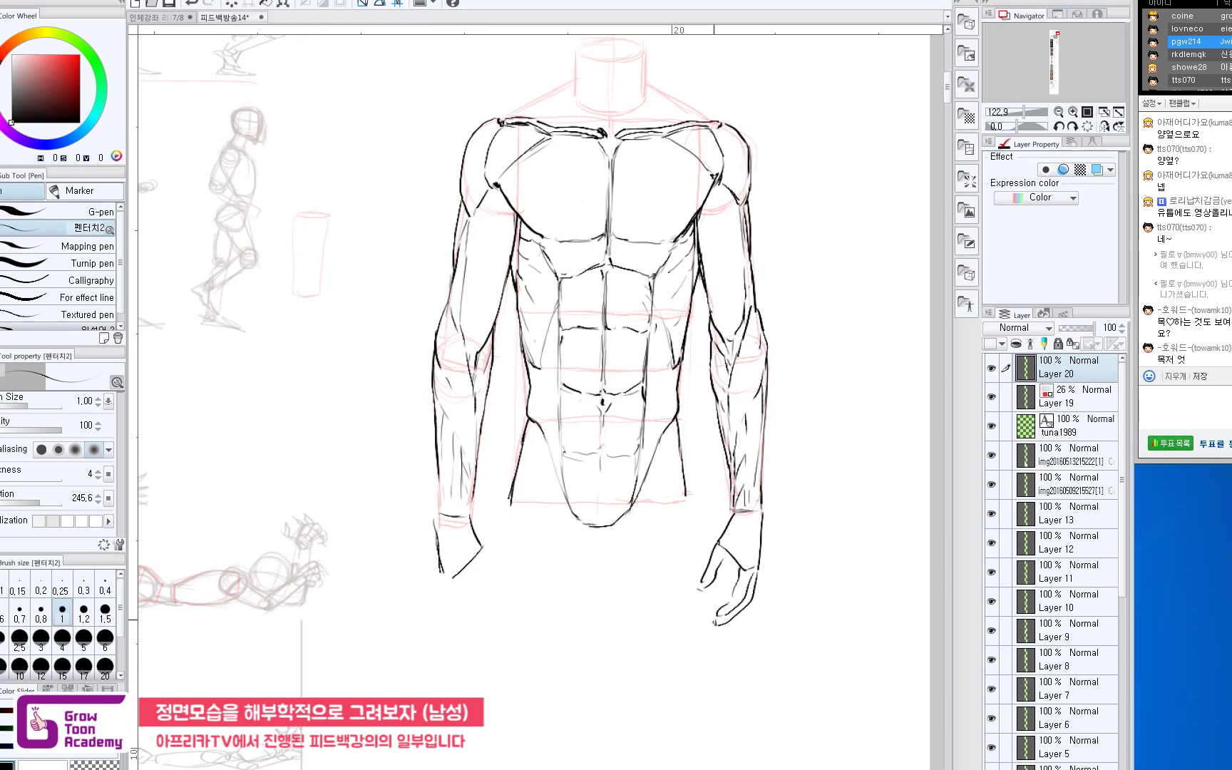
Draw the thumb and curled fingers on the opposite hand, mirroring the finished one.
left_click_drag(485, 545, 500, 583)
mouse_move(488, 556)
left_mouse_down()
mouse_move(490, 587)
mouse_move(473, 571)
mouse_move(443, 582)
mouse_move(461, 617)
left_mouse_up()
key("ctrl+z")
mouse_move(443, 581)
left_mouse_down()
mouse_move(448, 604)
mouse_move(482, 620)
mouse_move(471, 610)
left_mouse_up()
left_click_drag(468, 600, 488, 622)
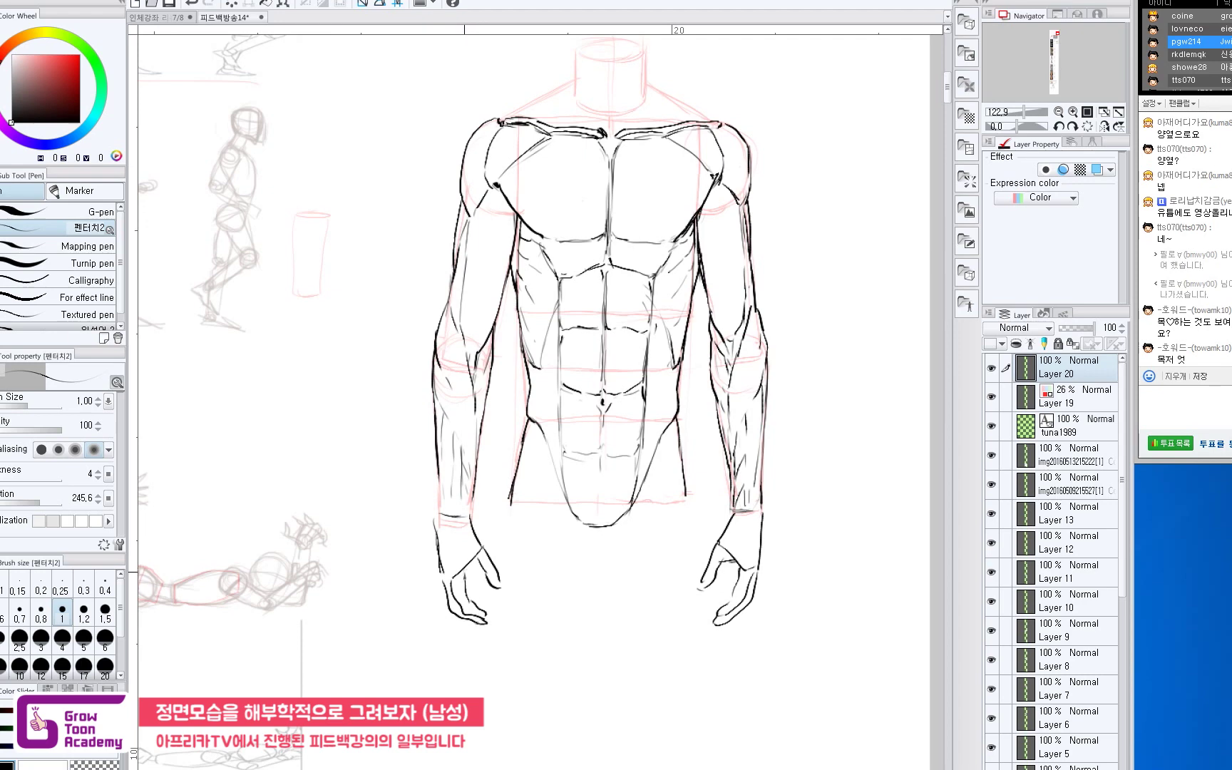
left_click_drag(687, 626, 690, 643)
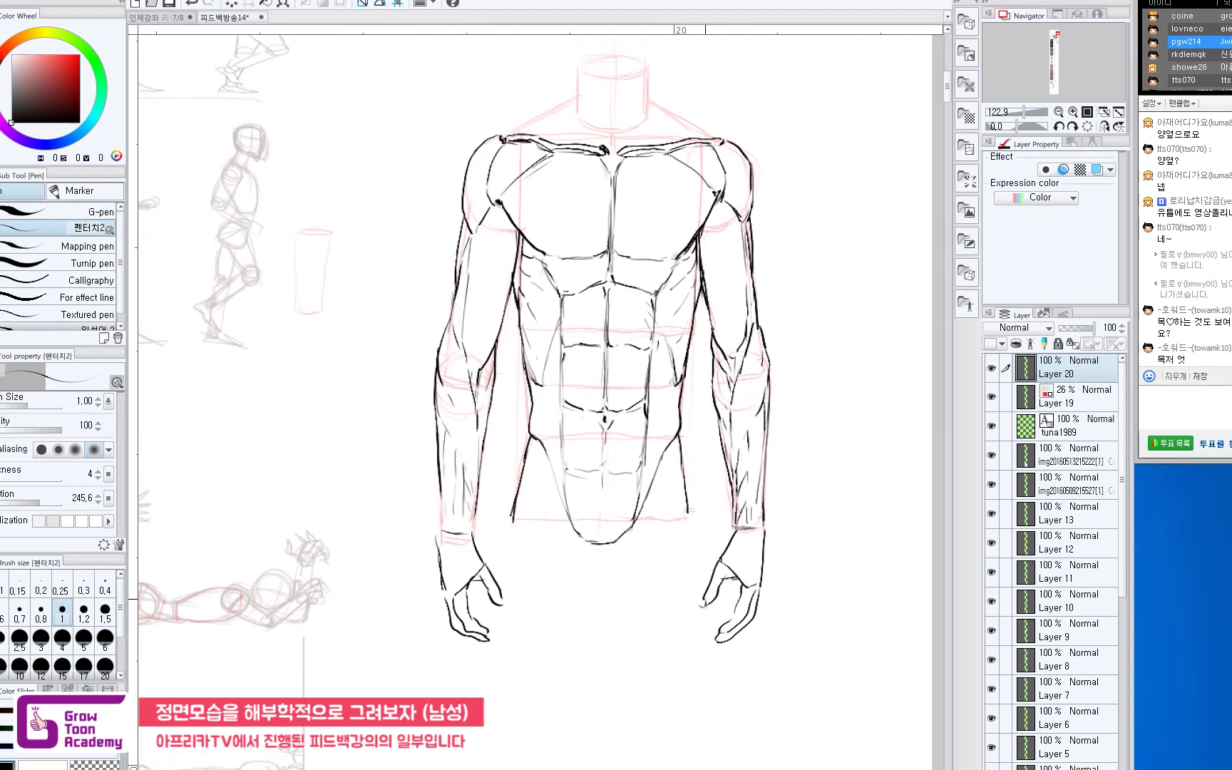
Refine the thumb and finger contours of the first hand with a few short strokes.
left_click_drag(712, 595, 704, 607)
left_click_drag(721, 628, 716, 598)
mouse_move(712, 560)
left_mouse_down()
mouse_move(671, 560)
mouse_move(724, 545)
mouse_move(726, 589)
left_mouse_up()
key("ctrl+z")
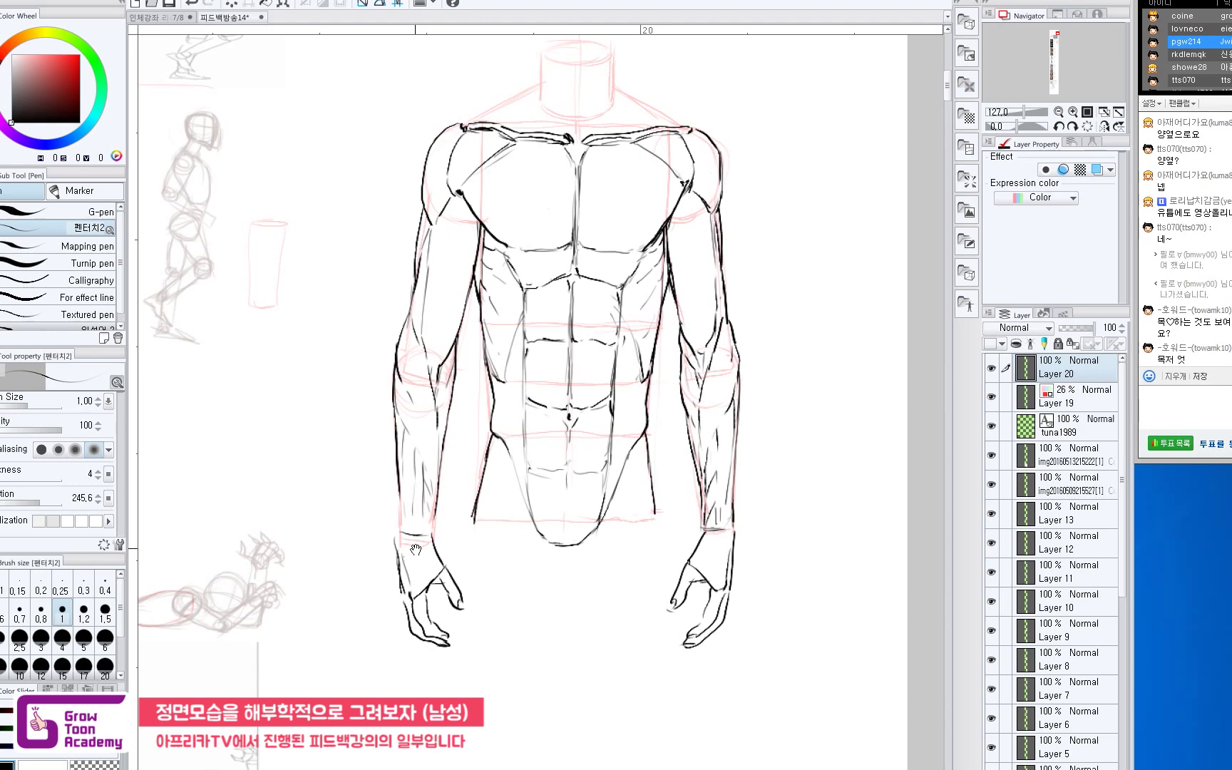
Try to draw slanting muscle lines from the neck cylinder's sides down to the inner ends of the collarbones.
scroll(412, 564, "down", 4)
scroll(610, 594, "up", 3)
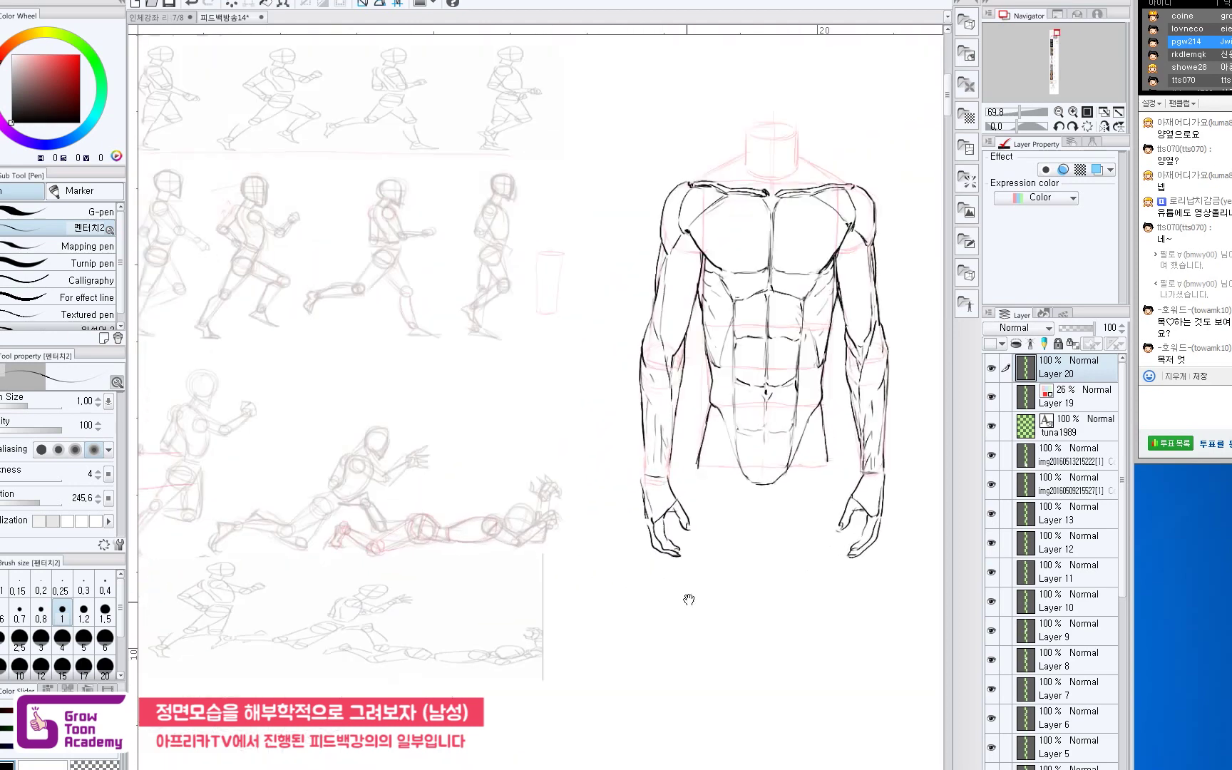
scroll(712, 387, "up", 3)
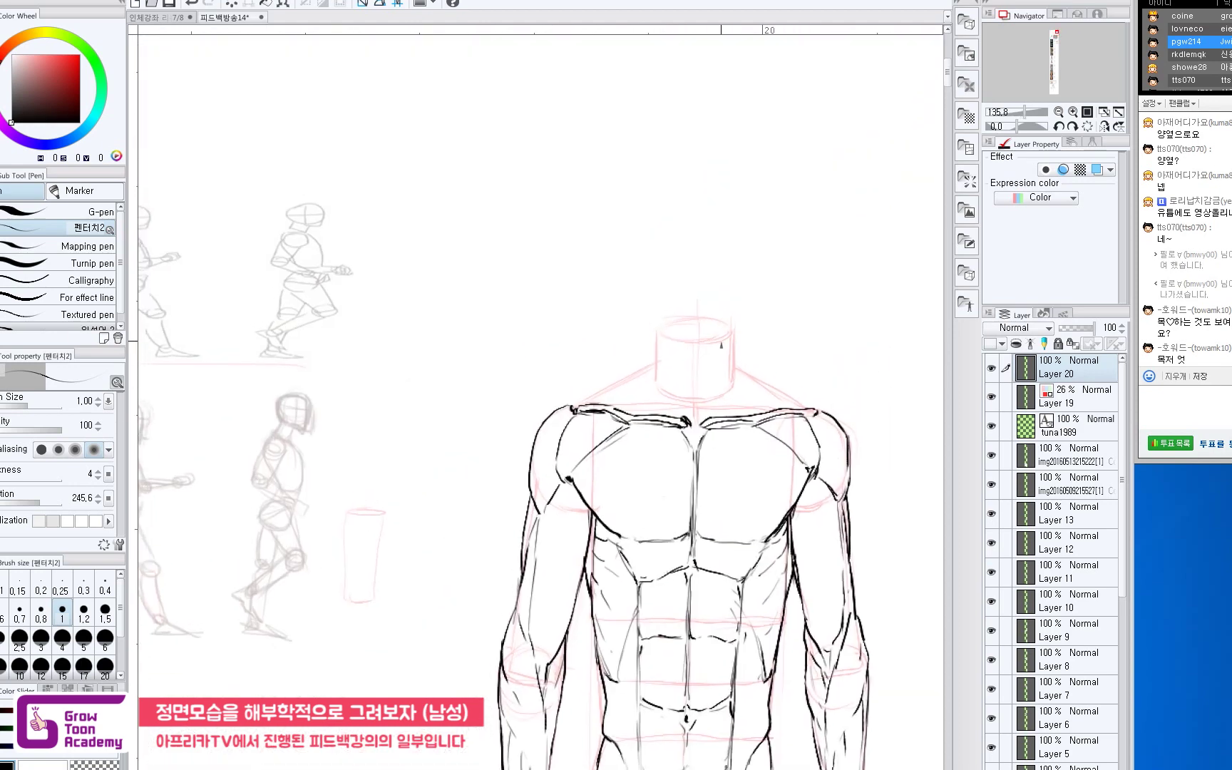
key("ctrl+z")
left_click_drag(724, 348, 698, 419)
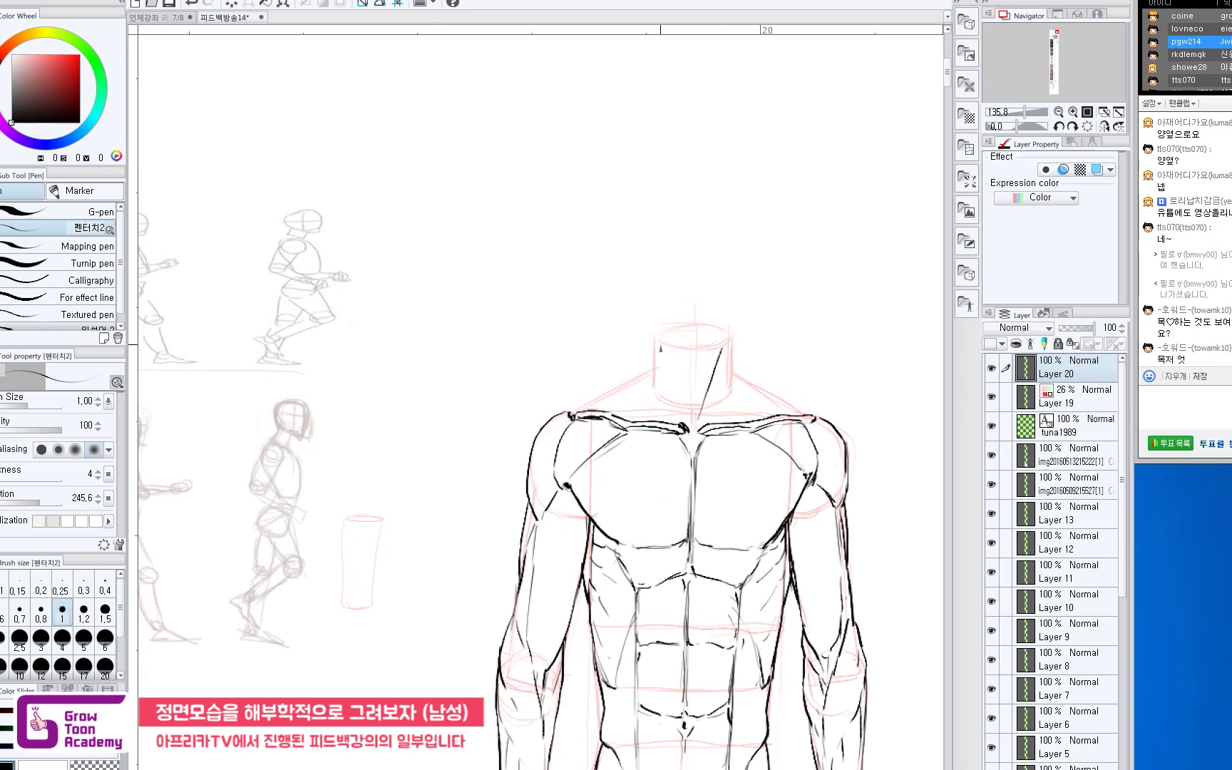
left_click_drag(661, 346, 680, 404)
key("ctrl+z")
mouse_move(731, 337)
left_mouse_down()
mouse_move(728, 376)
mouse_move(741, 389)
left_mouse_up()
key("ctrl+z")
key("ctrl+z")
Draw both side contours of the neck over the cylinder, flaring outward at the base.
left_click_drag(730, 342, 721, 403)
key("ctrl+z")
left_click_drag(728, 346, 723, 392)
key("ctrl+z")
mouse_move(654, 339)
left_mouse_down()
mouse_move(652, 422)
mouse_move(733, 419)
left_mouse_up()
key("ctrl+z")
key("ctrl+z")
left_click_drag(653, 413, 645, 423)
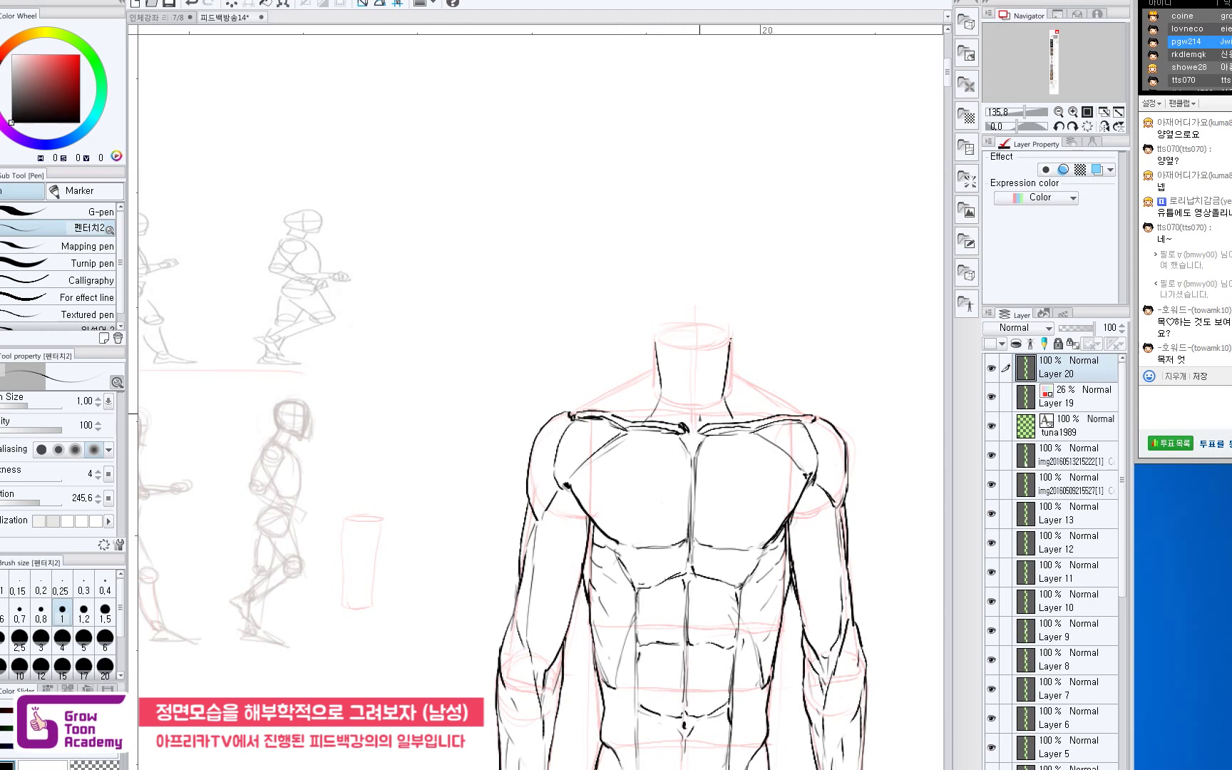
Add converging muscle lines from the neck sides to the collarbone notch, plus short throat marks.
mouse_move(720, 351)
left_mouse_down()
mouse_move(689, 428)
mouse_move(706, 430)
mouse_move(682, 423)
mouse_move(685, 435)
left_mouse_up()
key("ctrl+z")
key("ctrl+z")
mouse_move(660, 398)
left_mouse_down()
mouse_move(658, 417)
mouse_move(705, 383)
mouse_move(684, 445)
left_mouse_up()
key("ctrl+z")
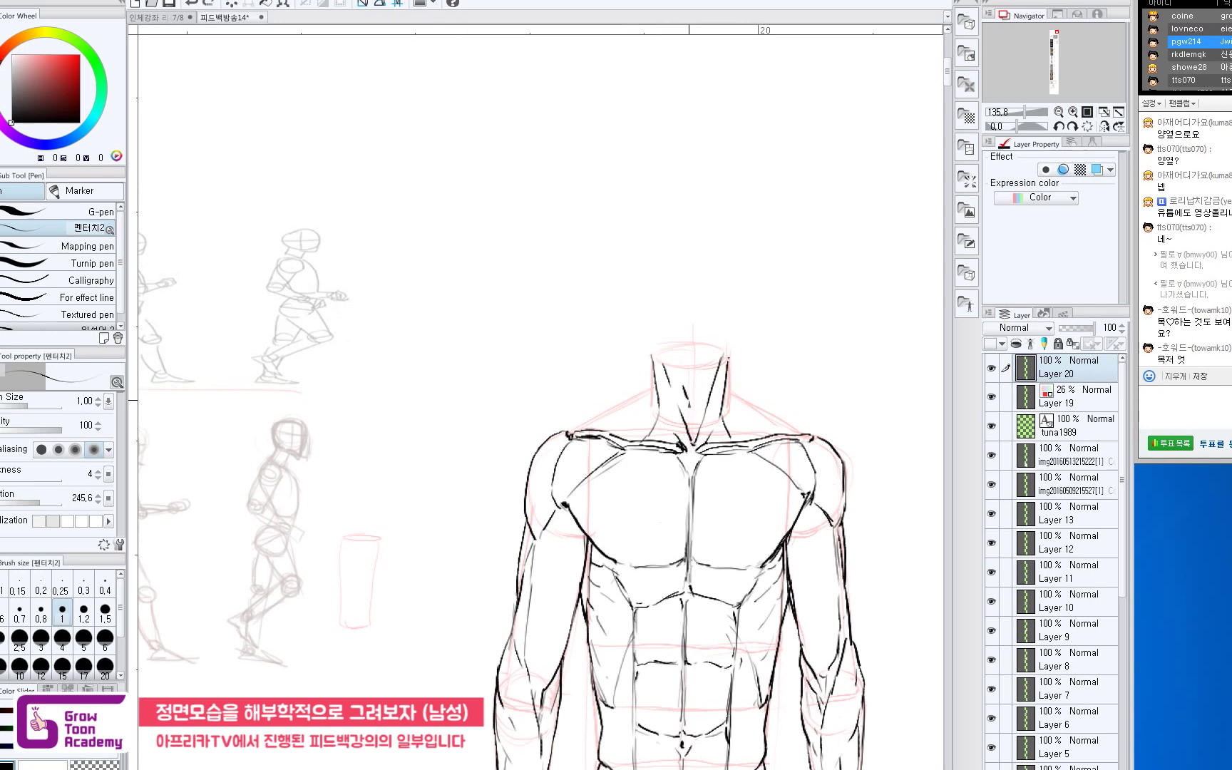
left_click_drag(663, 464, 665, 457)
left_click_drag(676, 380, 678, 390)
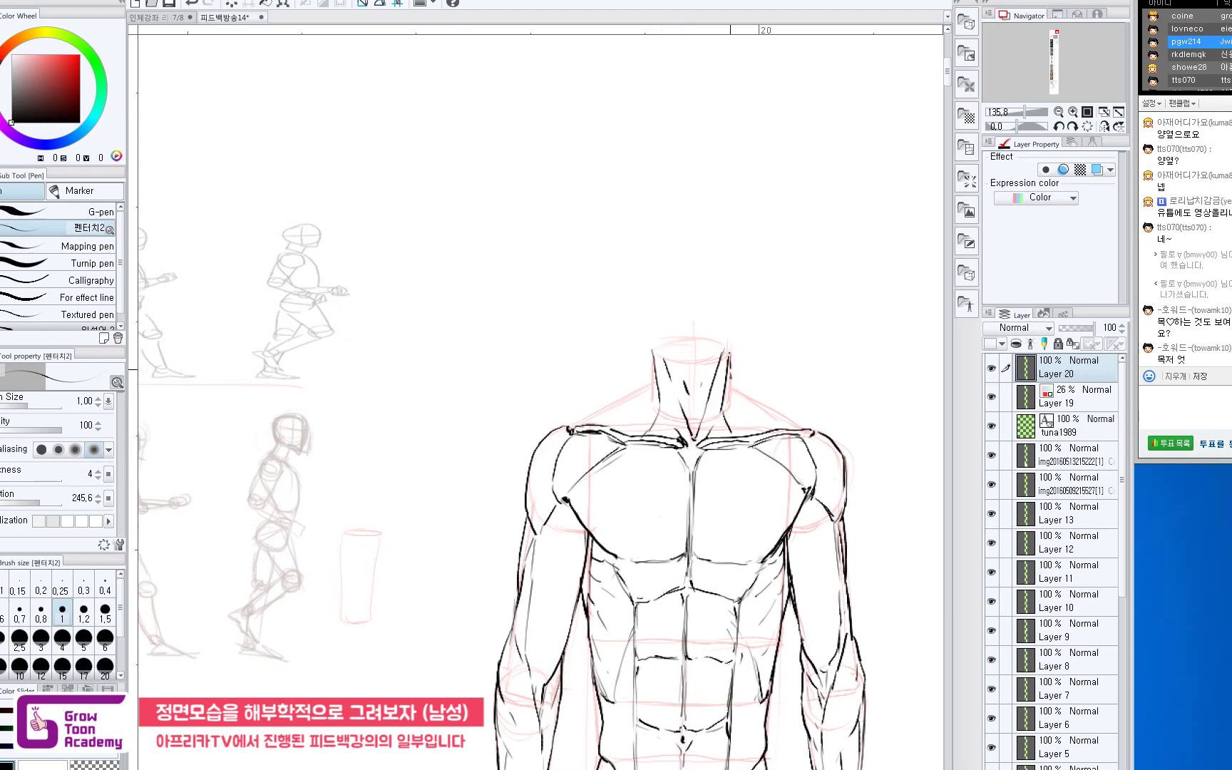
Rework the neck side strokes and clear the drawn neck contours and muscle lines.
left_click_drag(653, 352, 655, 393)
mouse_move(748, 370)
left_mouse_down()
mouse_move(727, 405)
mouse_move(684, 420)
mouse_move(656, 385)
mouse_move(694, 379)
mouse_move(710, 423)
left_mouse_up()
key("ctrl+z")
key("e")
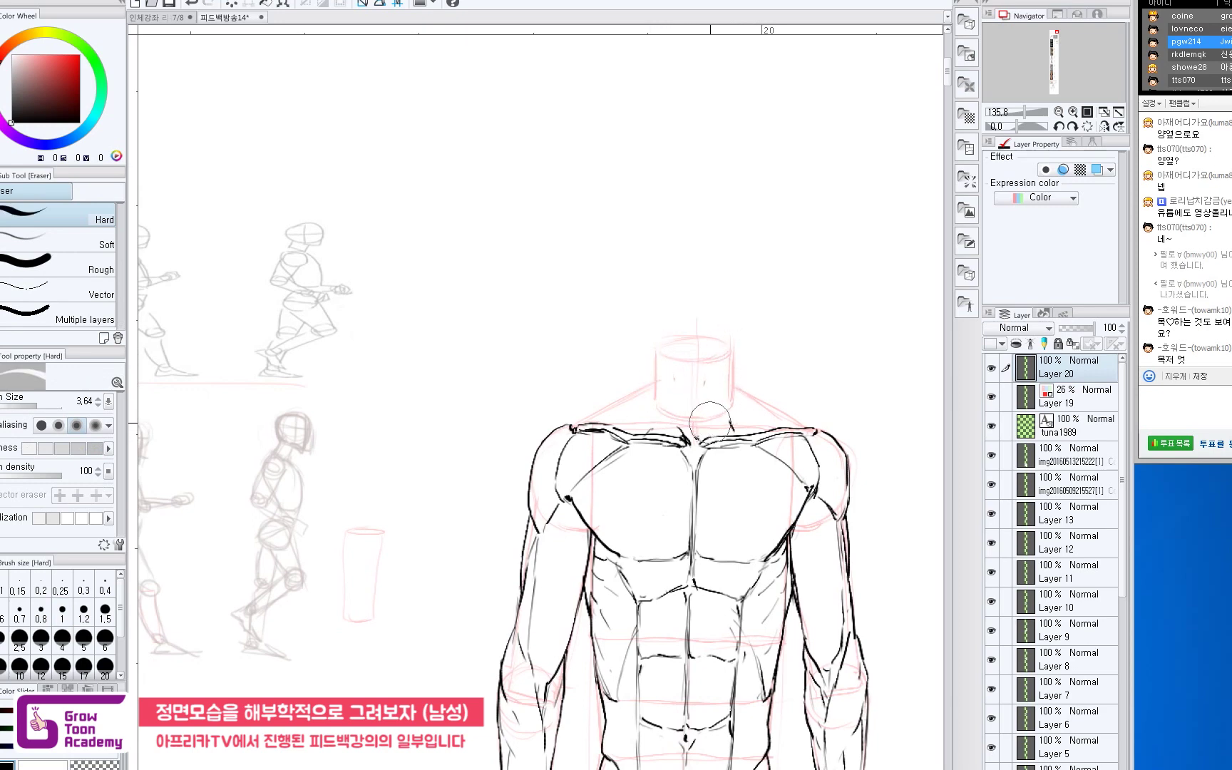
Redraw one side contour of the neck and its slanting muscle line down to the collarbone notch.
key("p")
mouse_move(733, 355)
left_mouse_down()
mouse_move(737, 434)
mouse_move(710, 401)
mouse_move(698, 432)
mouse_move(724, 438)
left_mouse_up()
key("ctrl+z")
left_click_drag(686, 407, 694, 411)
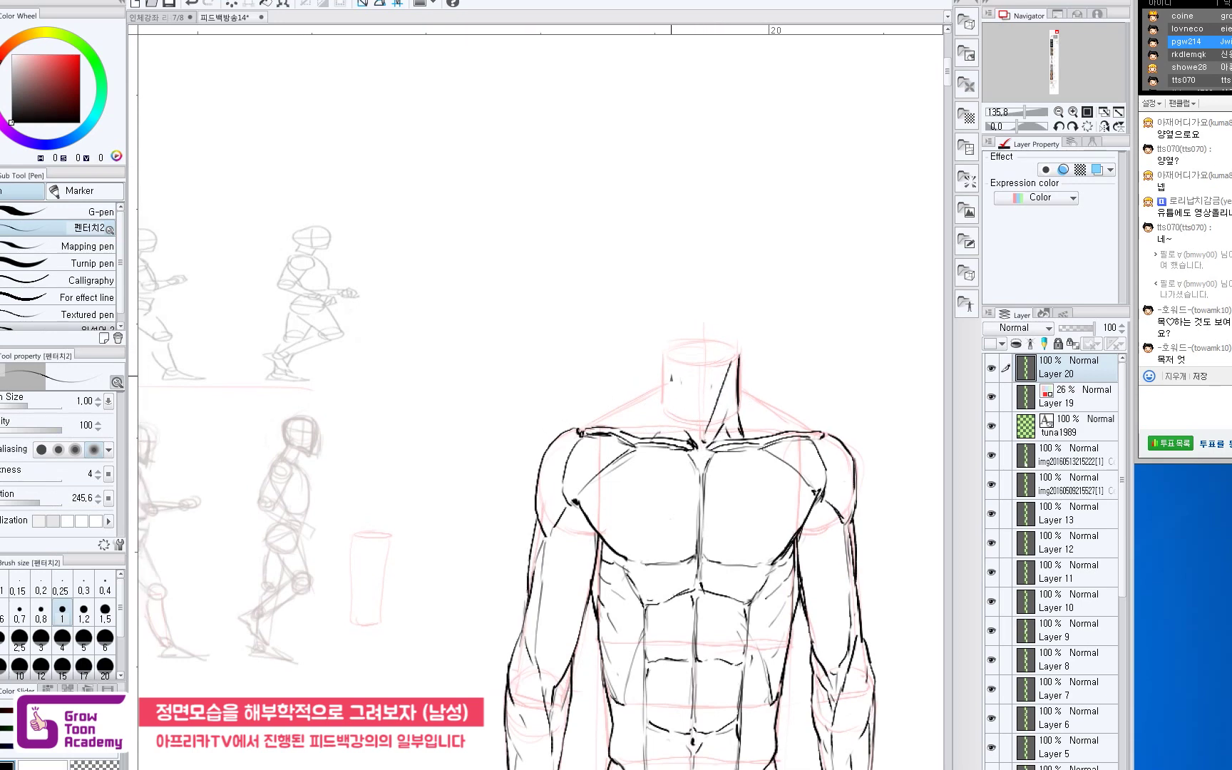
Draw the opposite neck contour and its slanting muscle line so both muscles form a V at the collarbones.
left_click_drag(665, 354, 661, 419)
key("ctrl+z")
left_click_drag(661, 413, 650, 440)
left_click_drag(674, 367, 698, 422)
key("ctrl+z")
left_click_drag(673, 361, 690, 437)
key("e")
key("p")
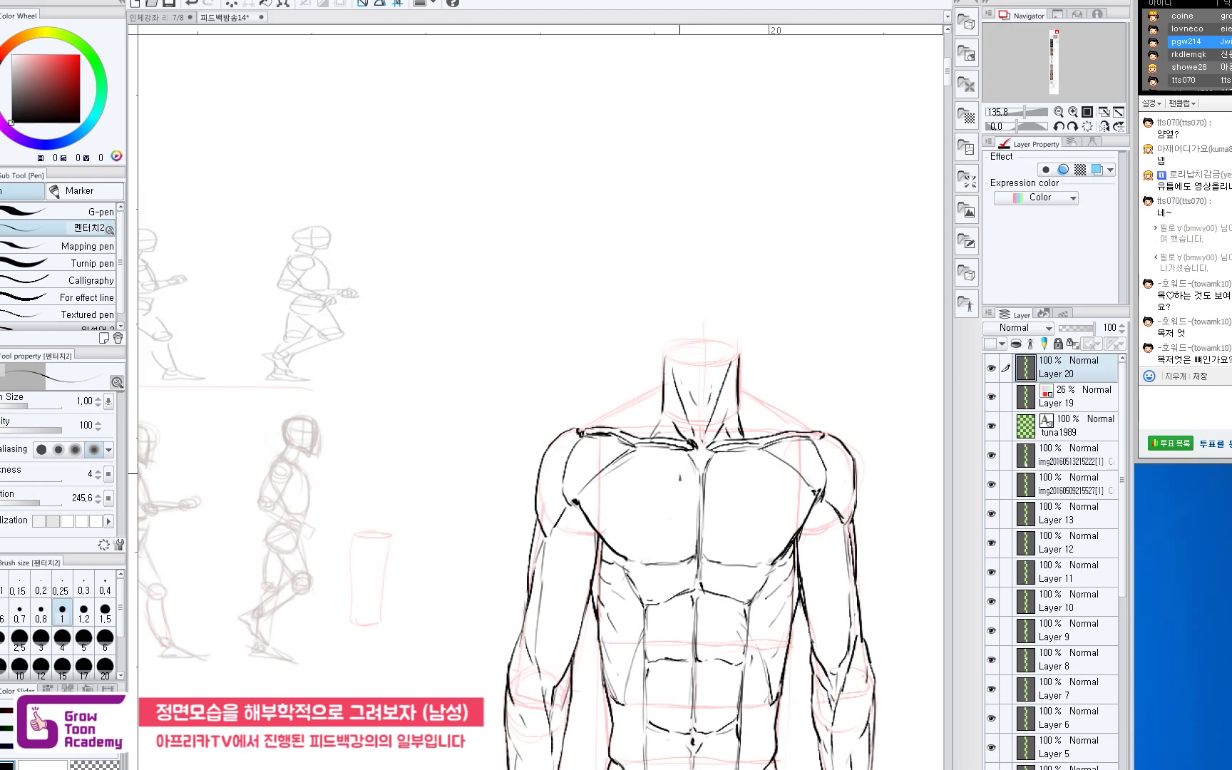
Sketch a small tapered explanatory shape on the empty canvas above the figure's shoulder.
left_click_drag(694, 455, 602, 469)
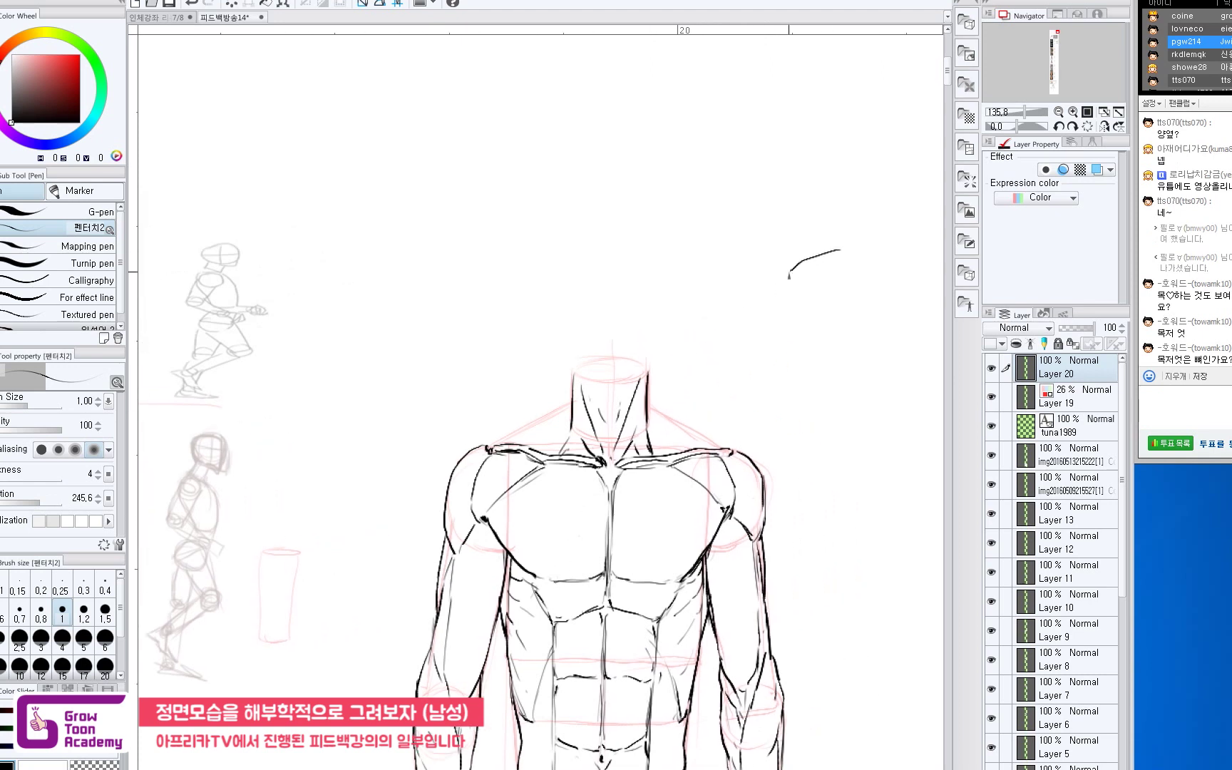
left_click_drag(845, 253, 848, 292)
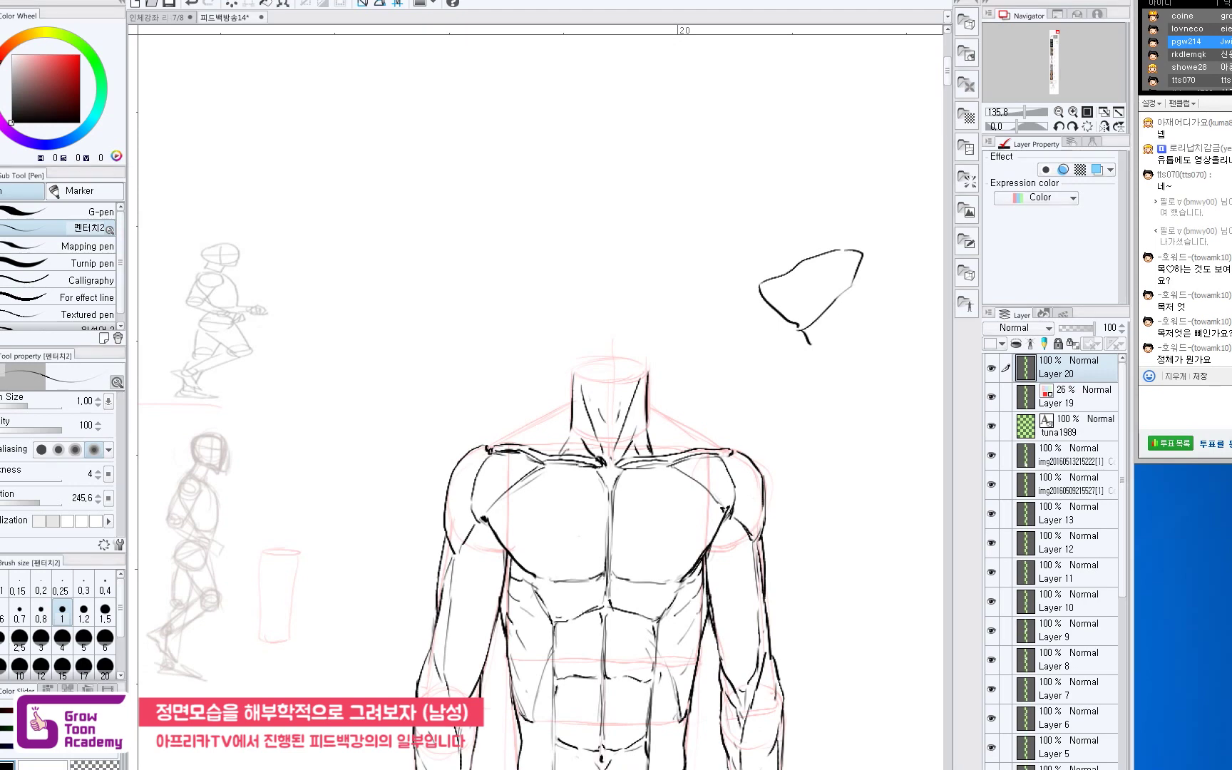
Switch to the web browser, search Google Images for 목젓 and skim through the pictures.
left_click_drag(585, 0, 636, 41)
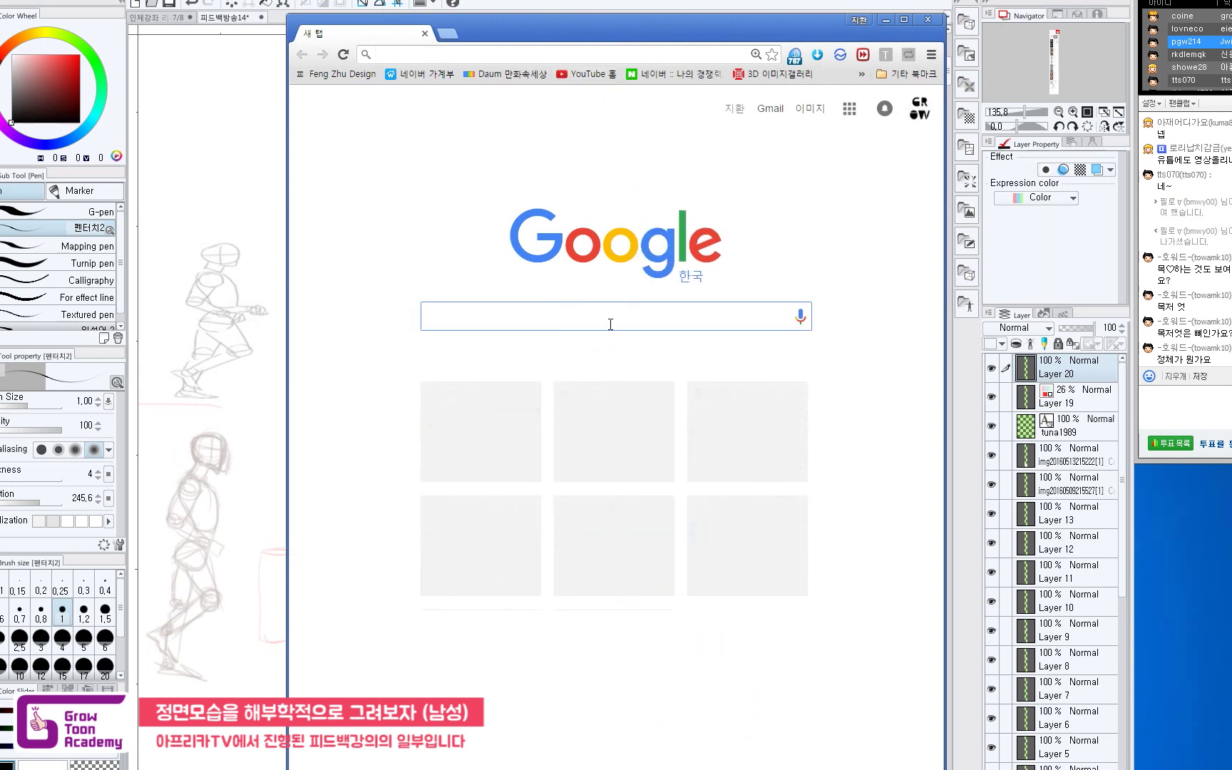
type("목젓")
key("Return")
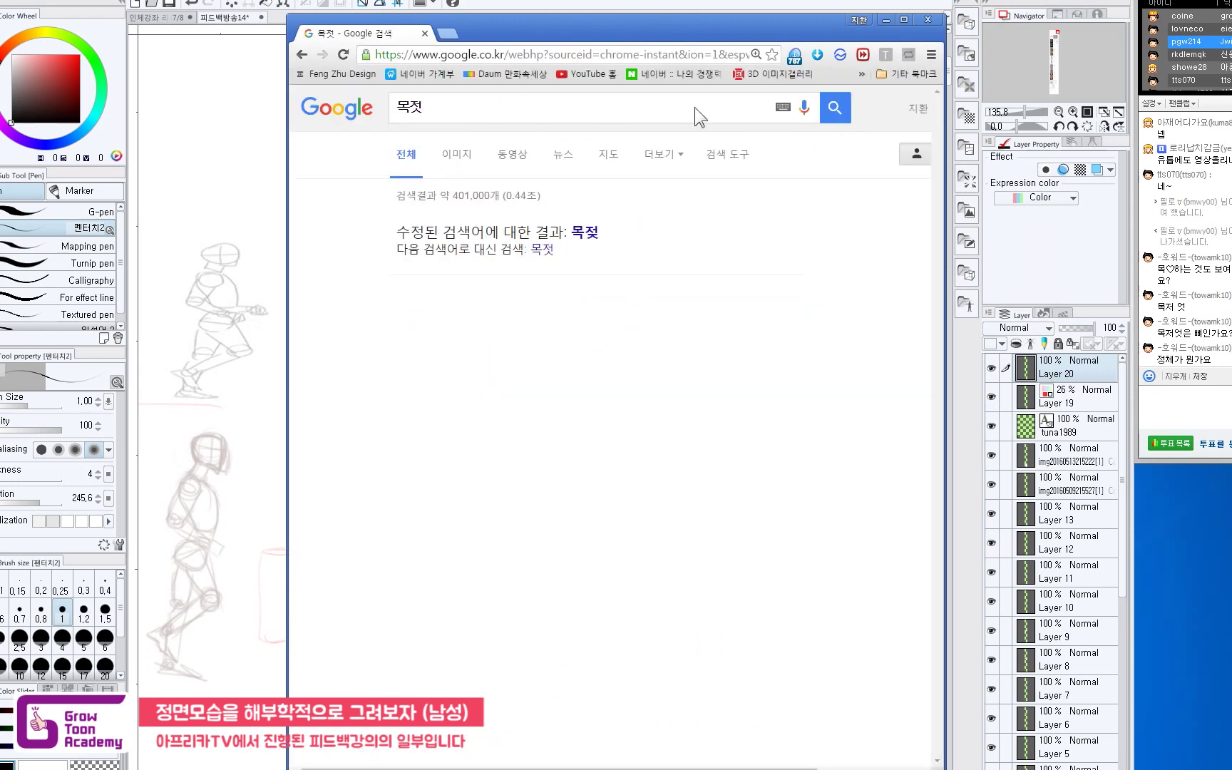
left_click(460, 155)
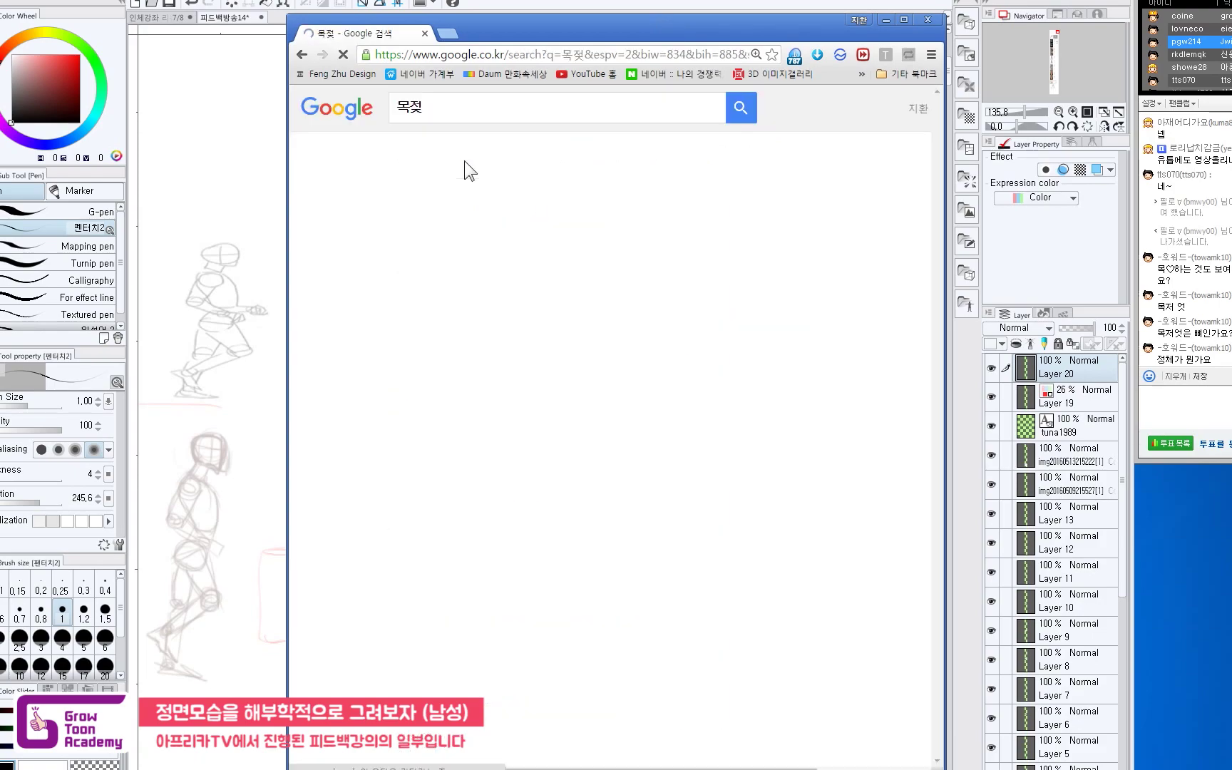
scroll(520, 228, "down", 4)
scroll(621, 246, "down", 15)
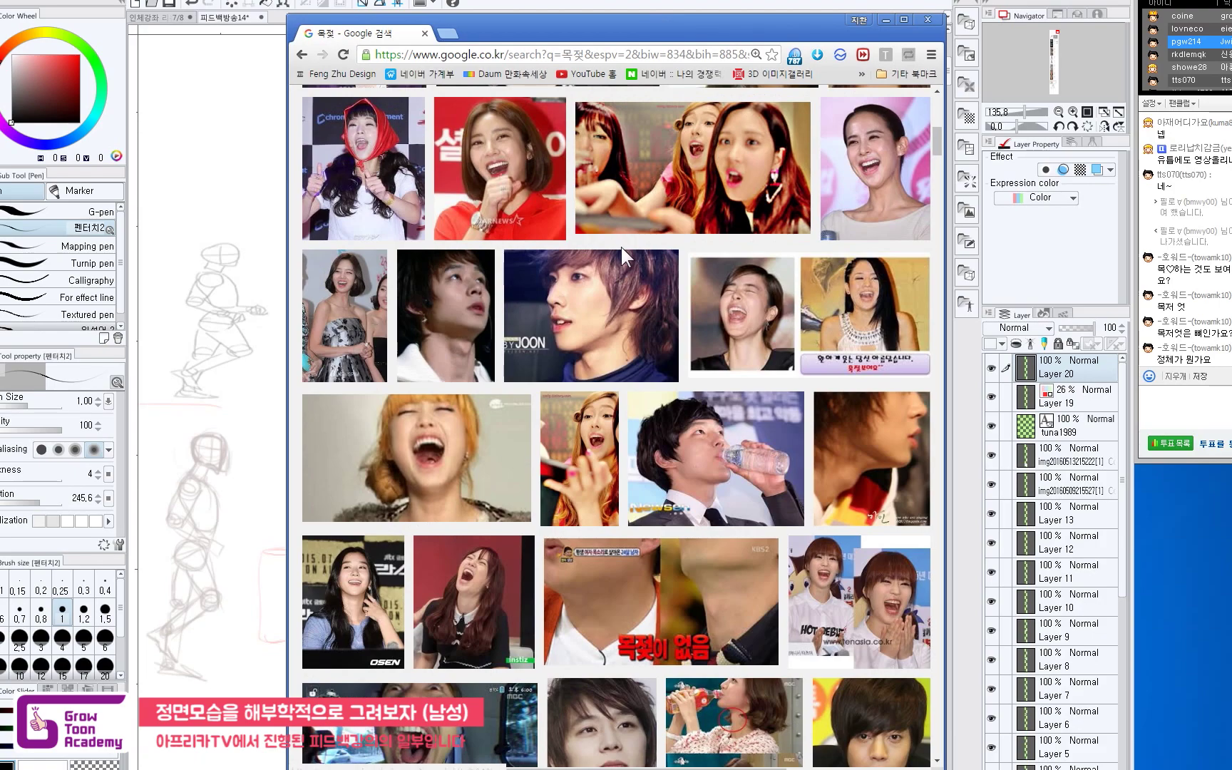
scroll(620, 218, "up", 20)
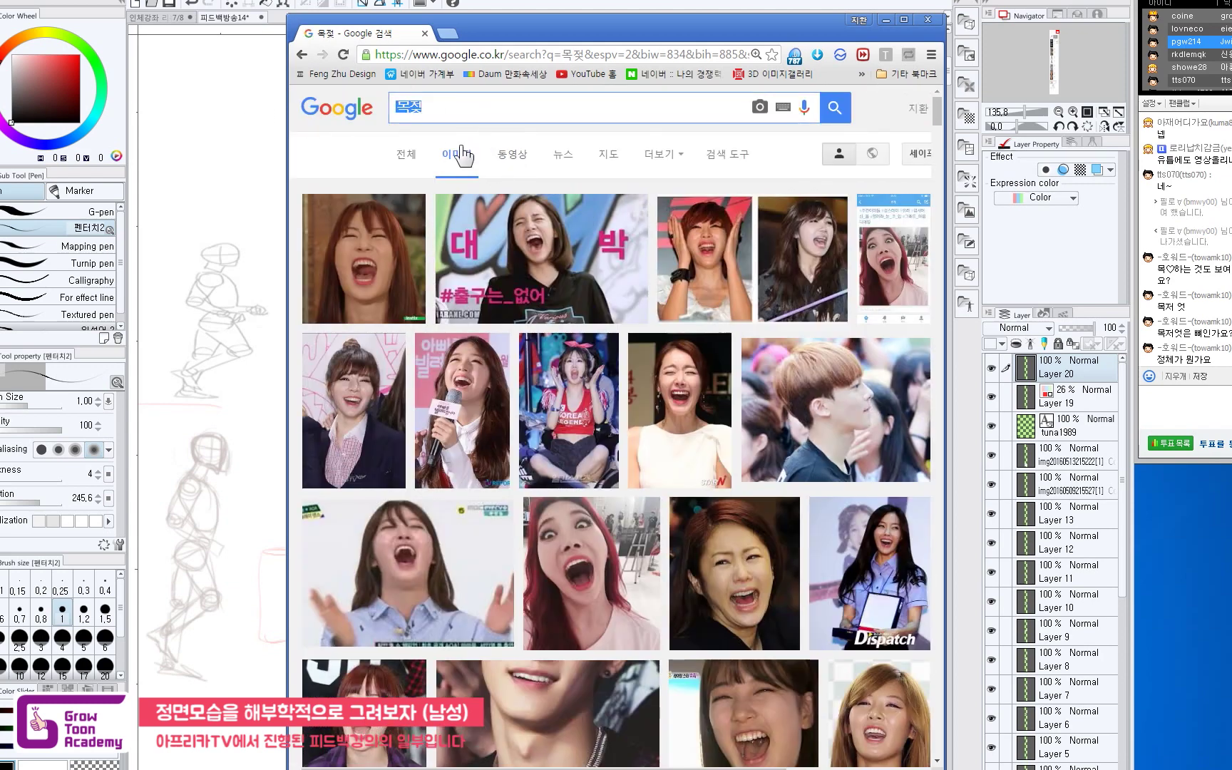
Search Google Images for 아담스 애플 and open the labelled black-and-white cross-section of the throat.
type("아담스 애플")
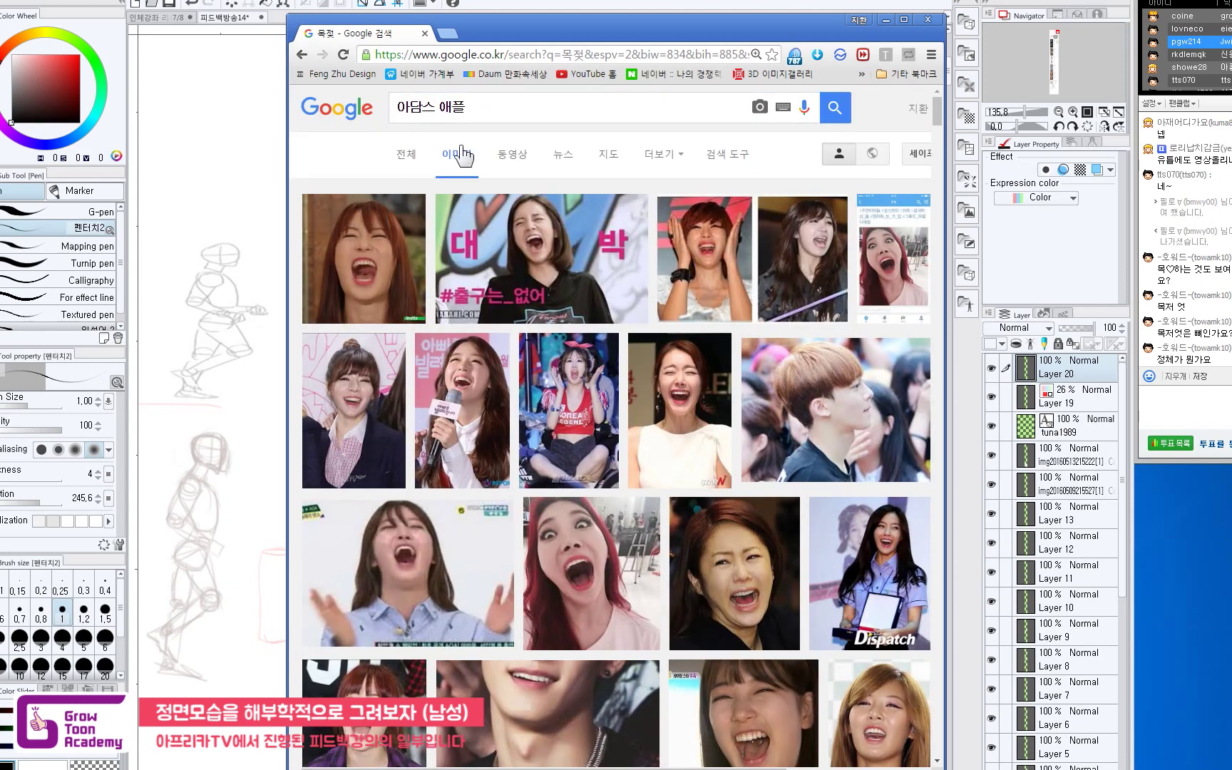
left_click(462, 155)
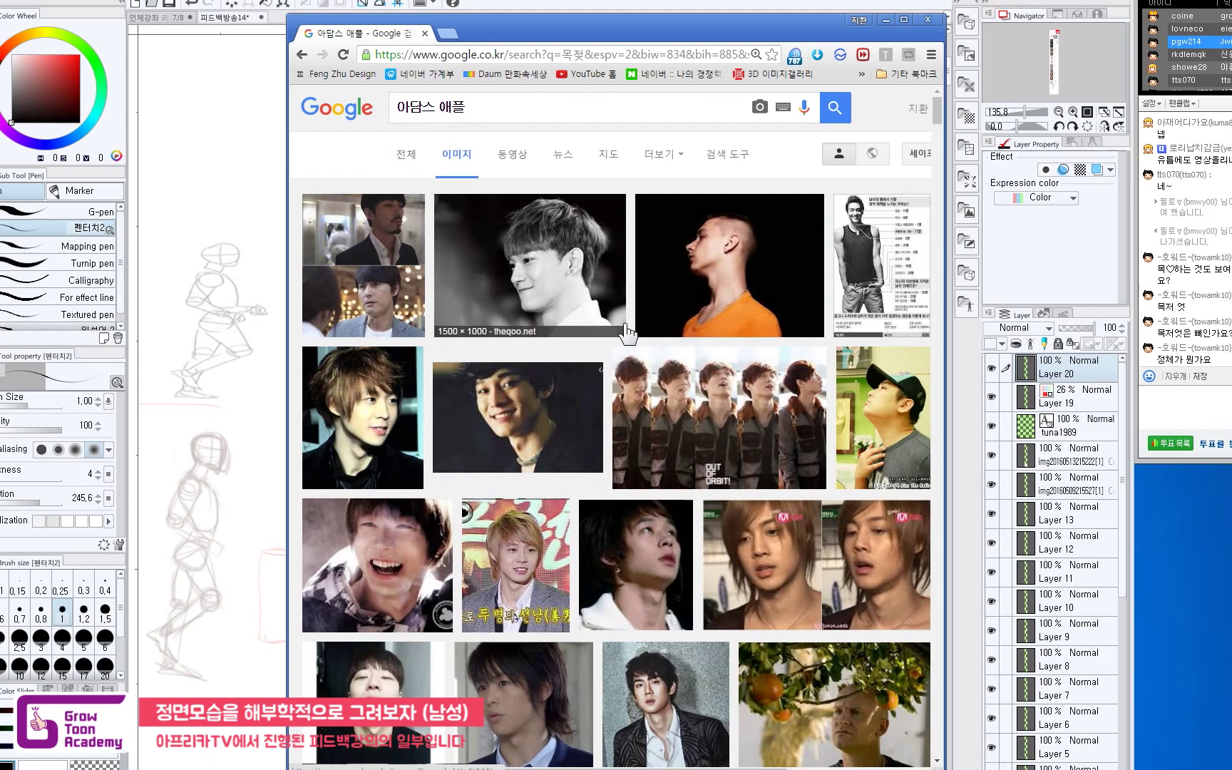
scroll(627, 332, "down", 15)
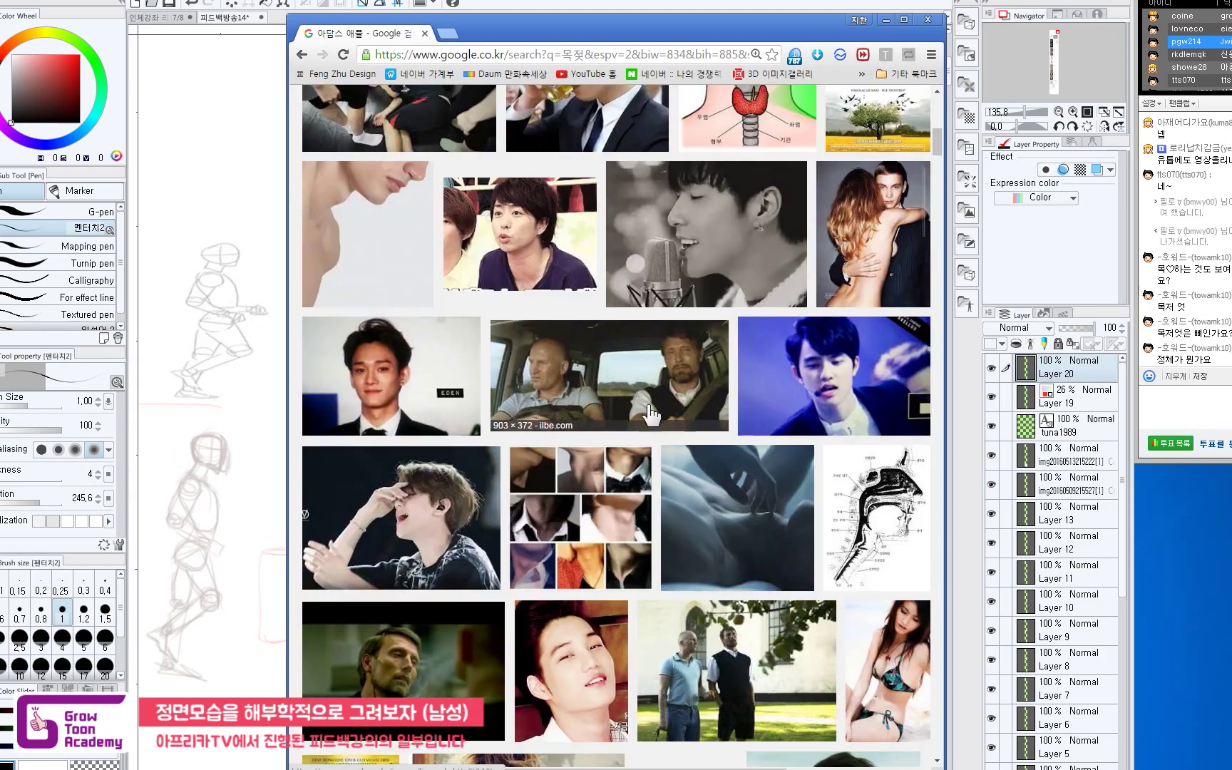
left_click(873, 492)
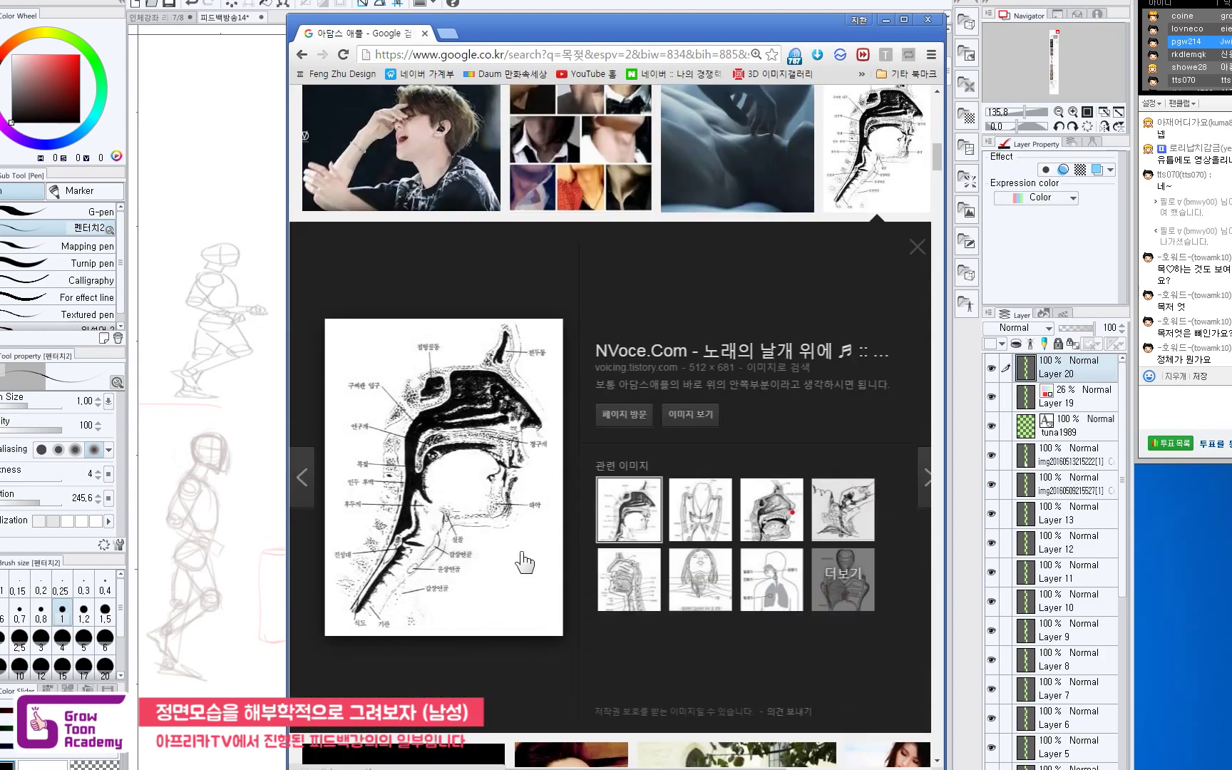
scroll(743, 451, "down", 1)
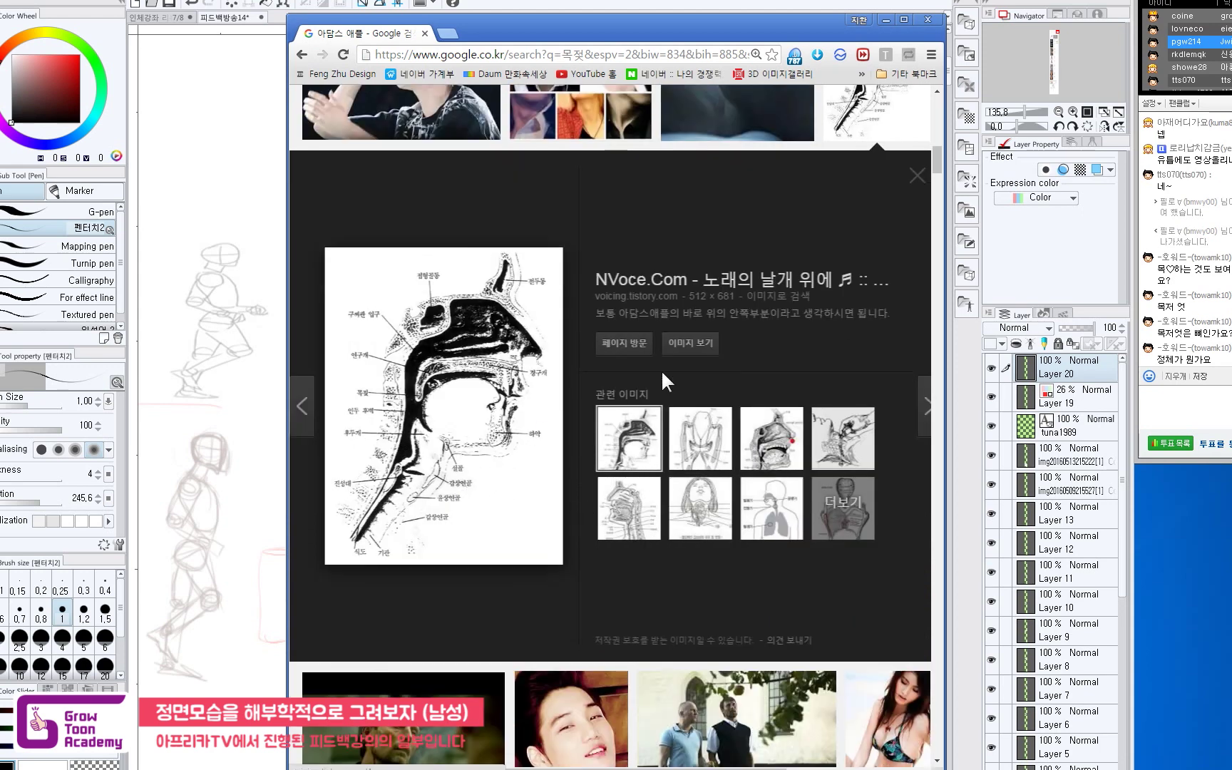
Compare the related neck and throat anatomy drawings, ending on the image of a hand touching the throat.
left_click_drag(779, 319, 629, 329)
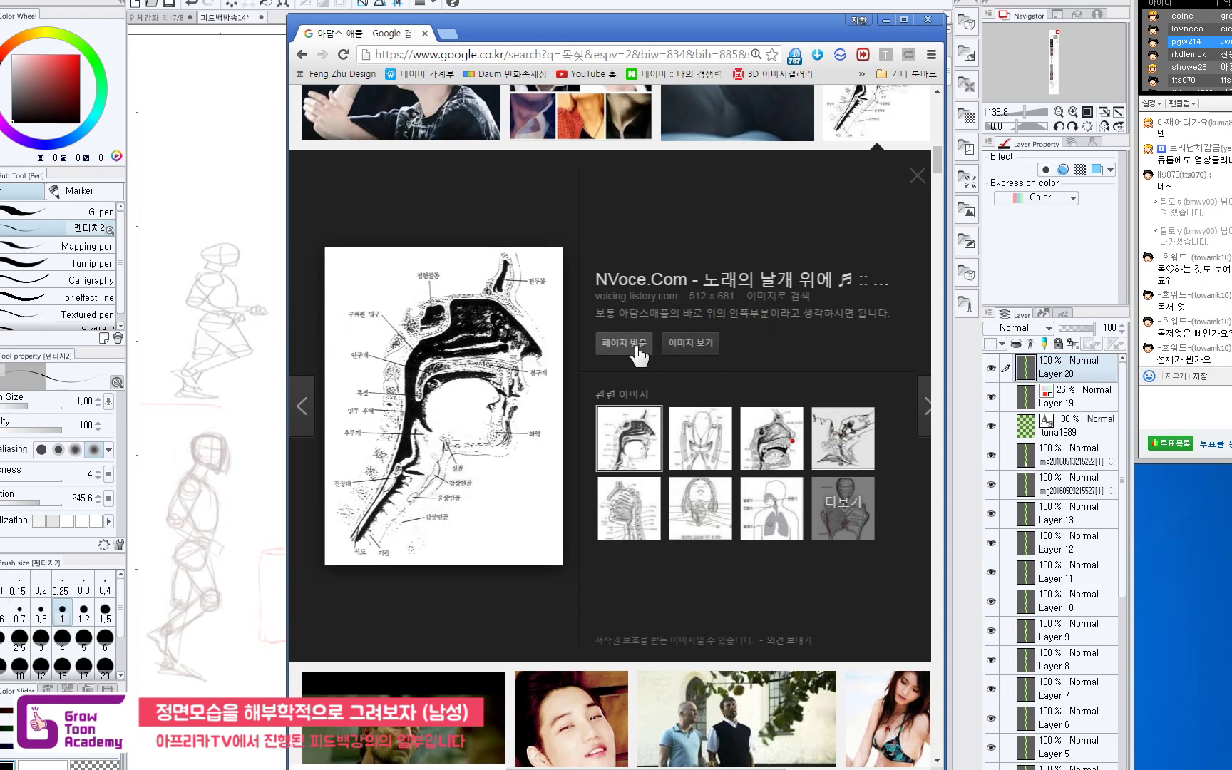
left_click(703, 444)
left_click(764, 453)
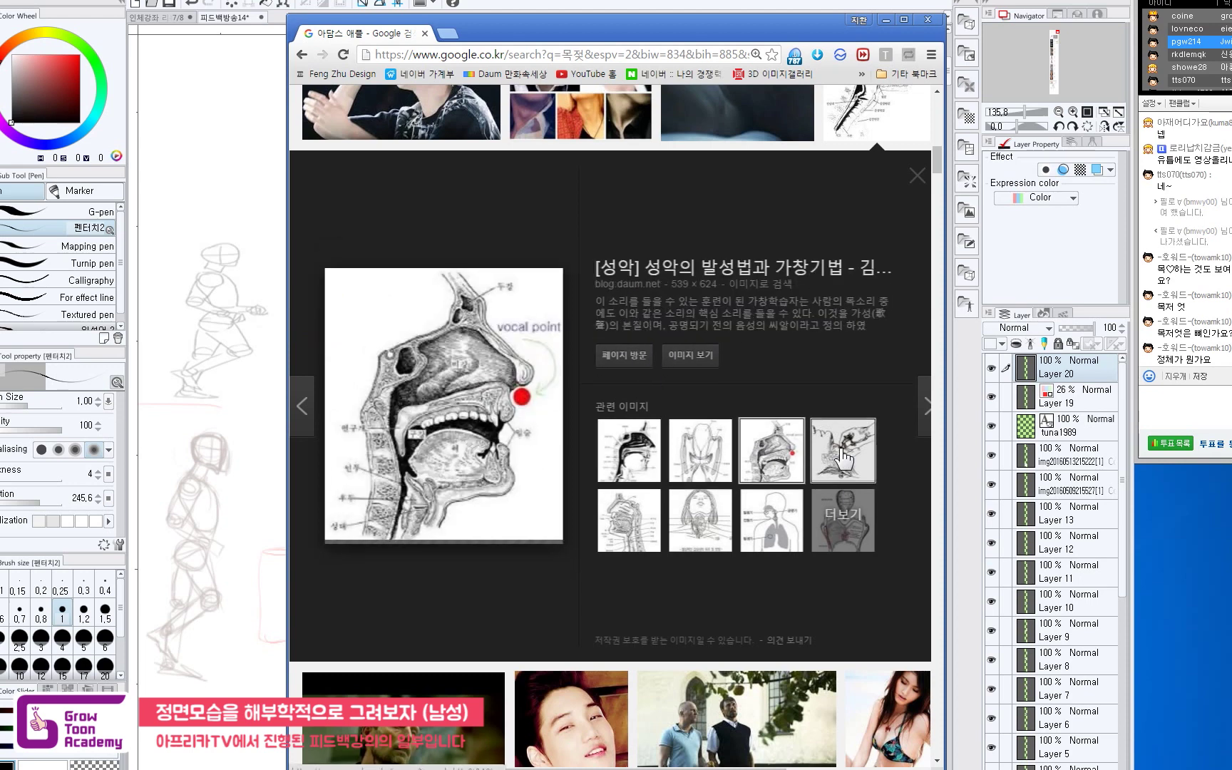
left_click(843, 450)
left_click(628, 539)
left_click(839, 465)
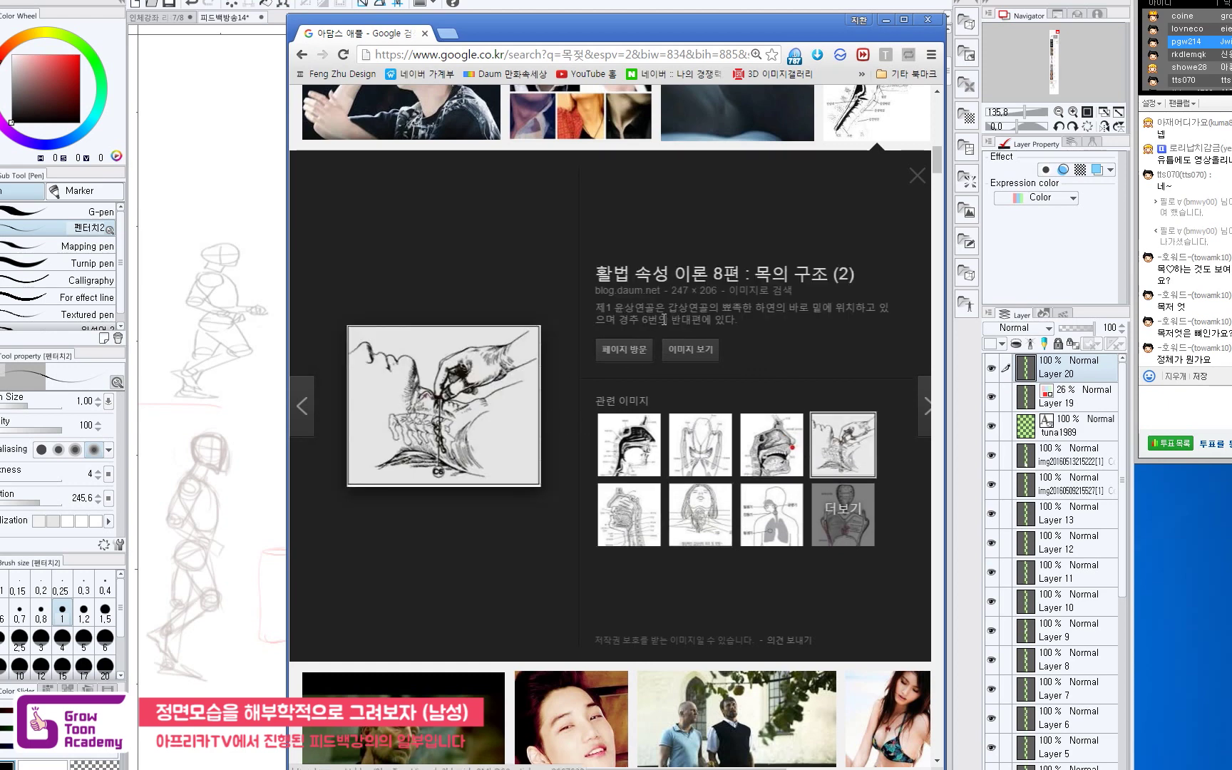
left_click(697, 515)
left_click(634, 528)
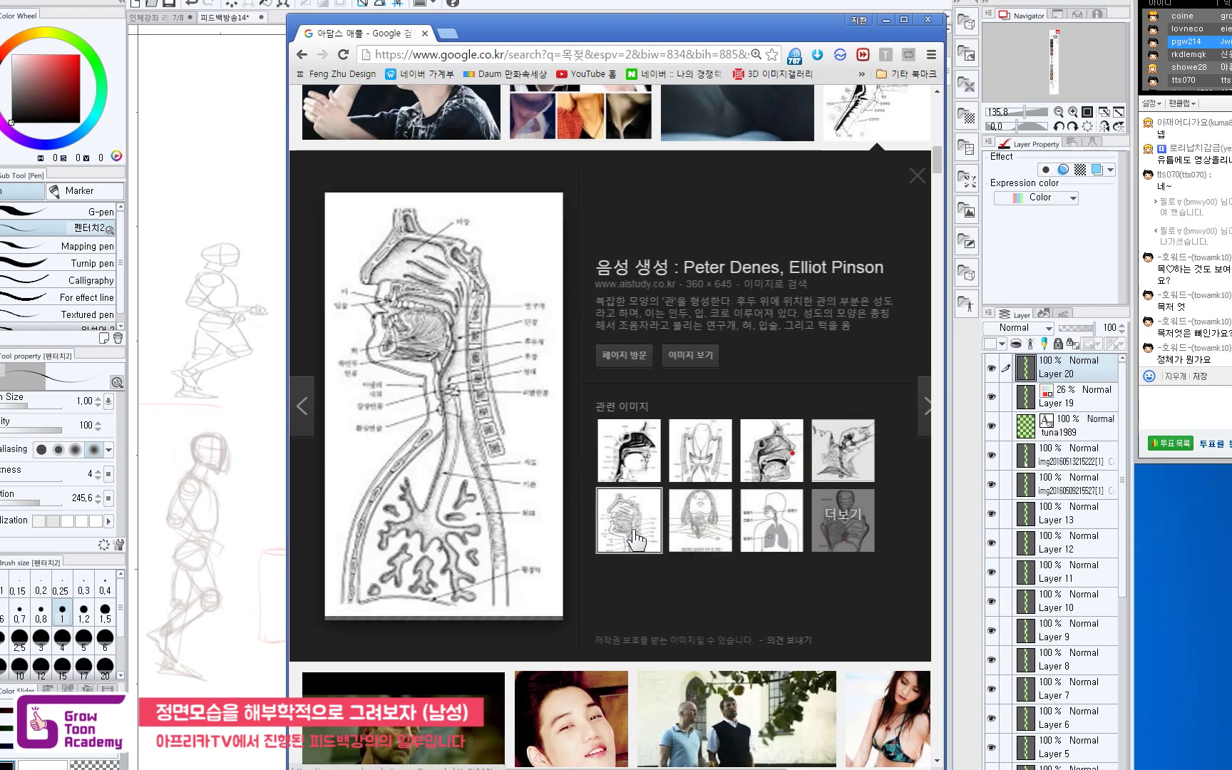
left_click(690, 531)
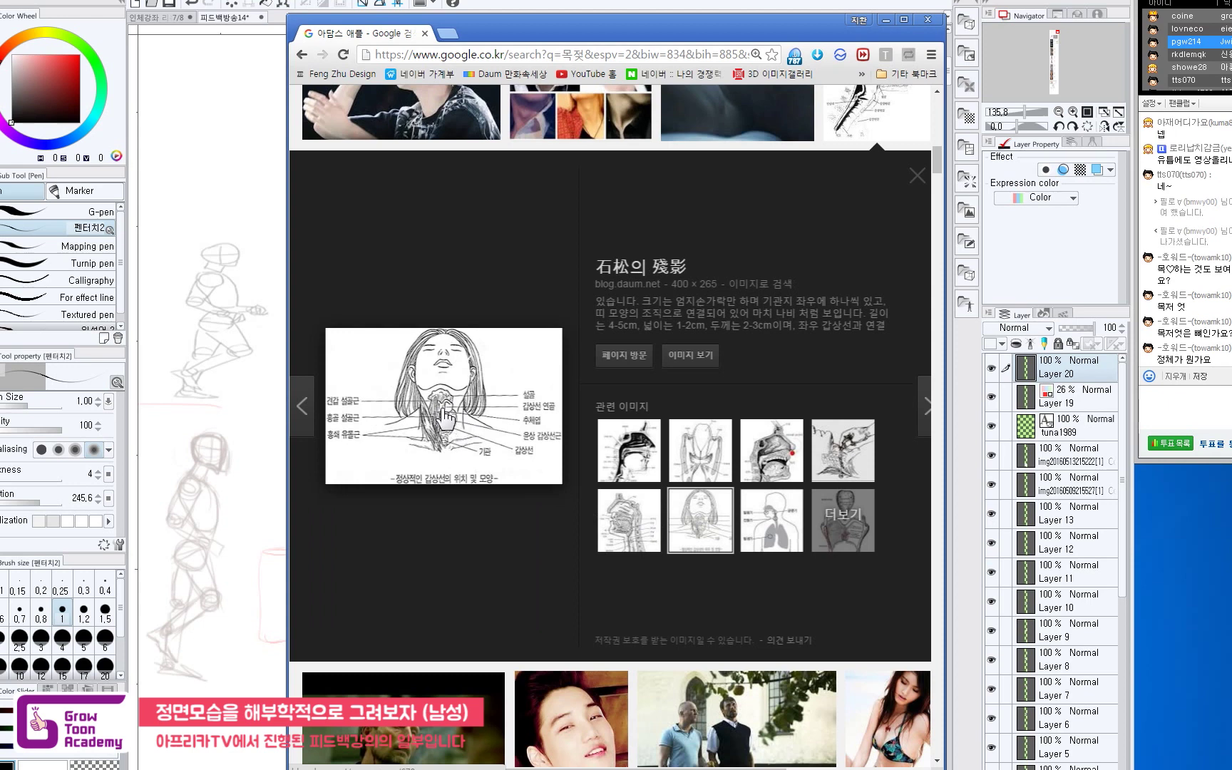
left_click(843, 463)
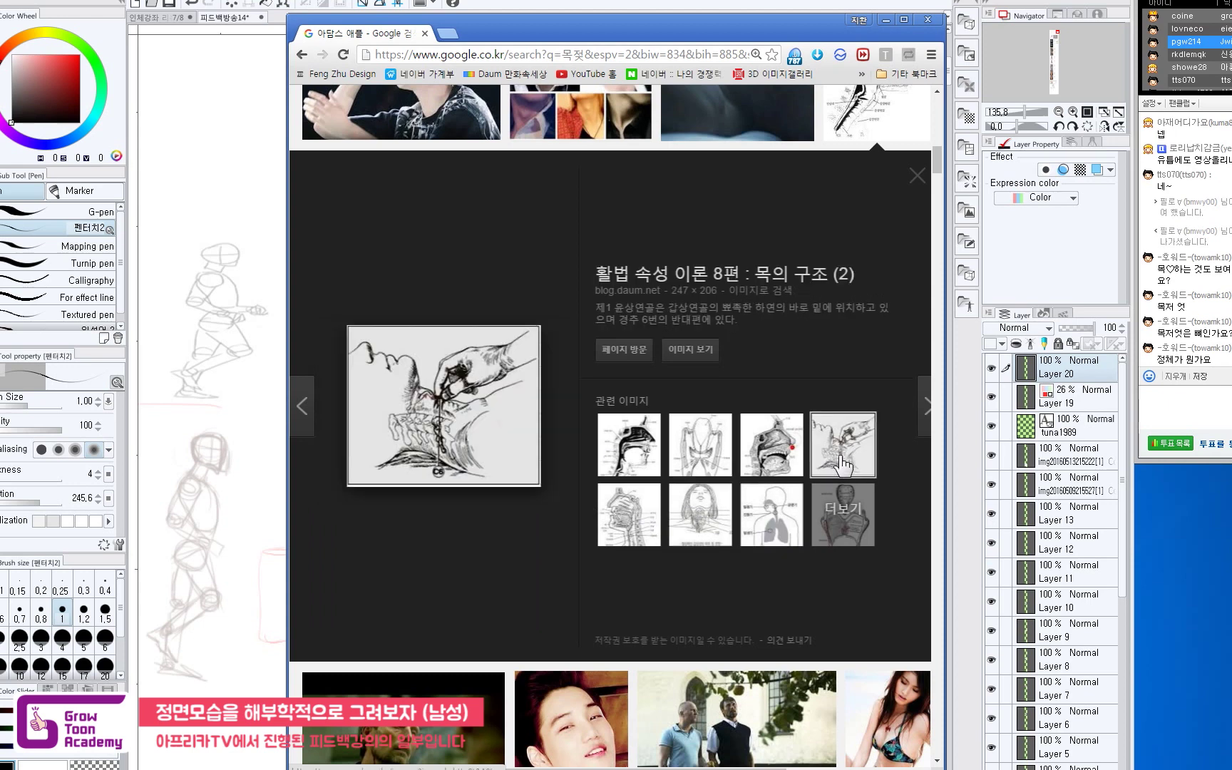
Search Google Images for 목 해부학 and open the labelled front-view diagram of the neck muscles and cartilage.
scroll(744, 379, "down", 4)
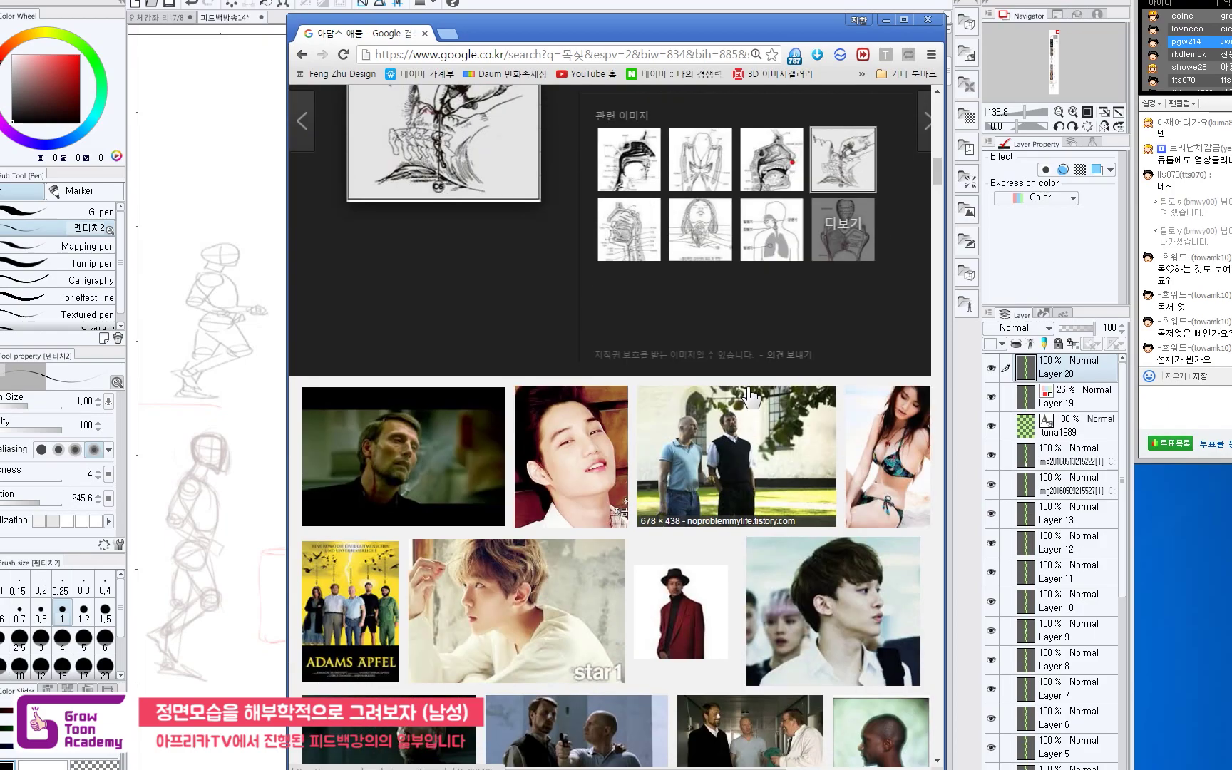
scroll(746, 385, "down", 15)
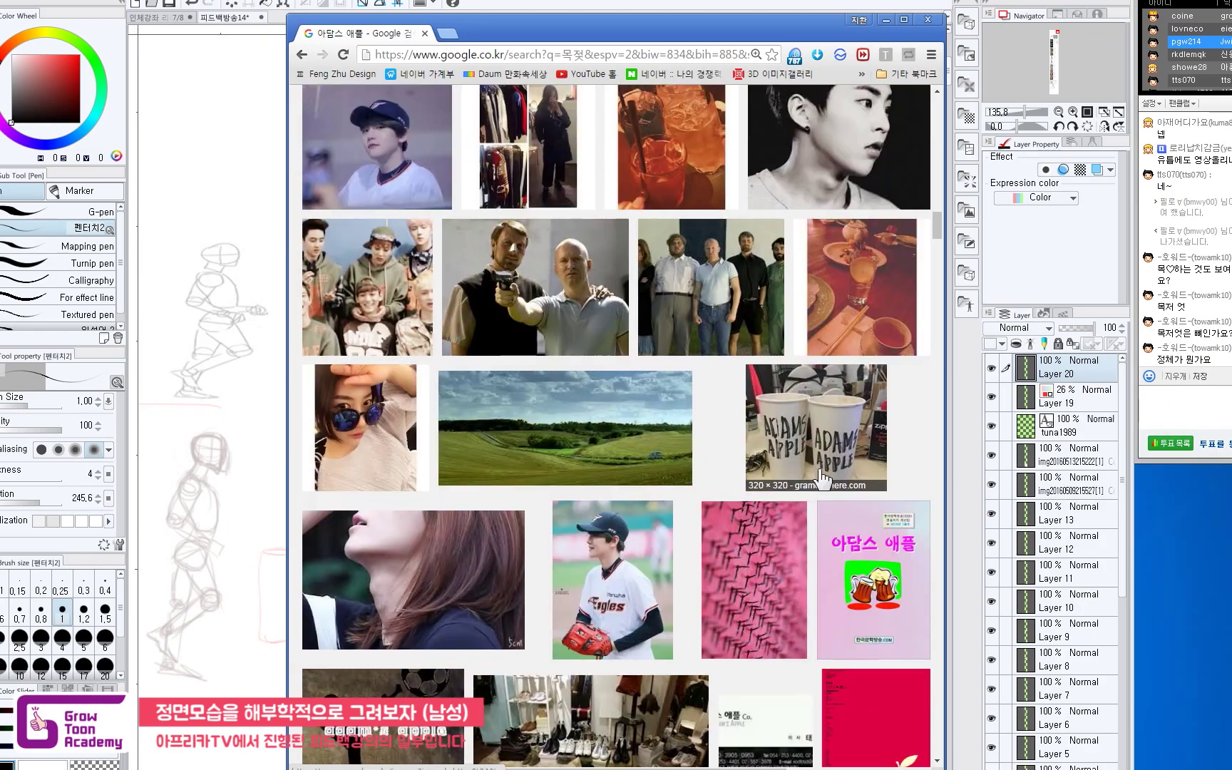
scroll(824, 479, "down", 3)
scroll(889, 357, "up", 20)
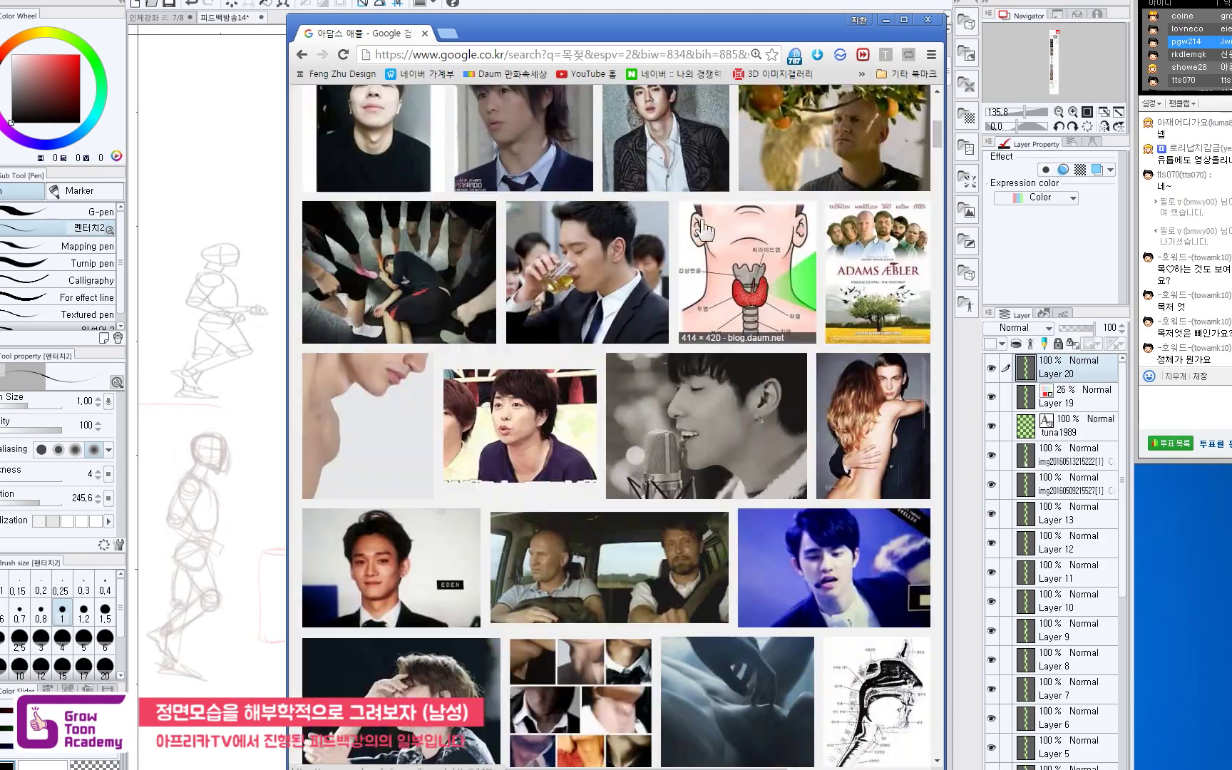
scroll(517, 186, "up", 5)
triple_click(475, 117)
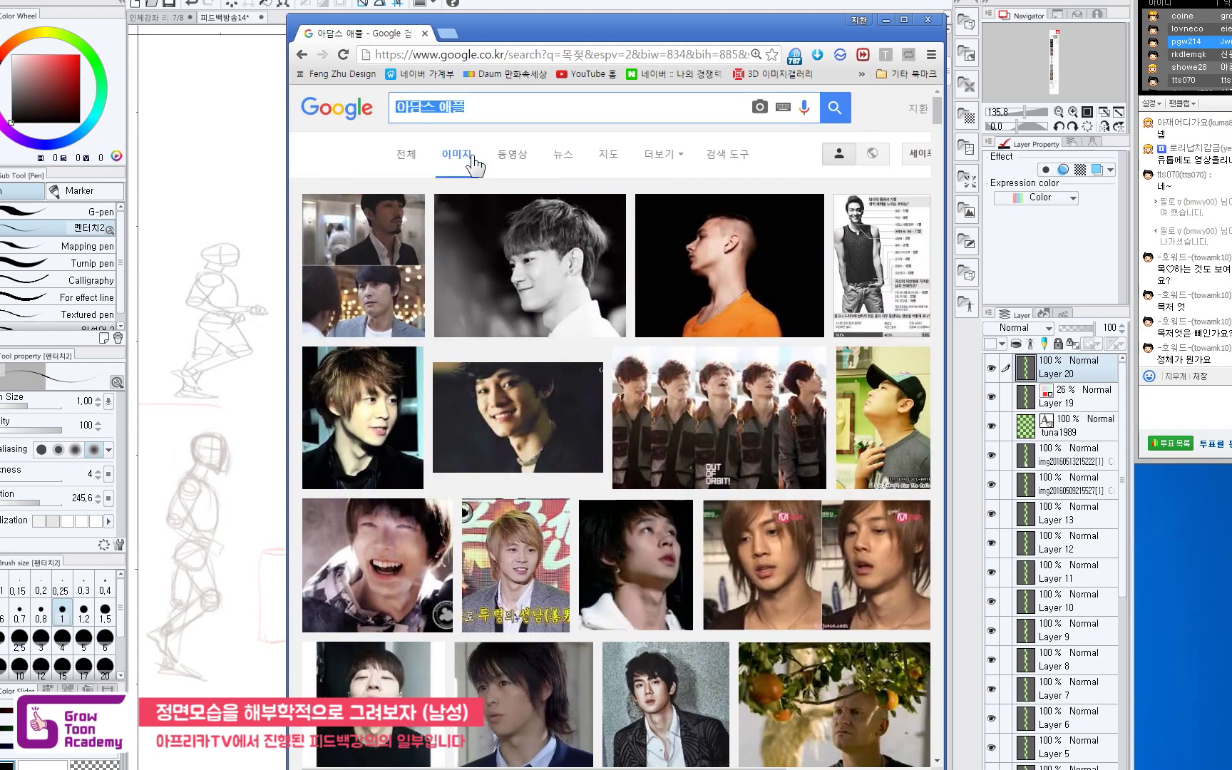
type("노ㅓㅅ")
key("BackSpace")
key("BackSpace")
key("BackSpace")
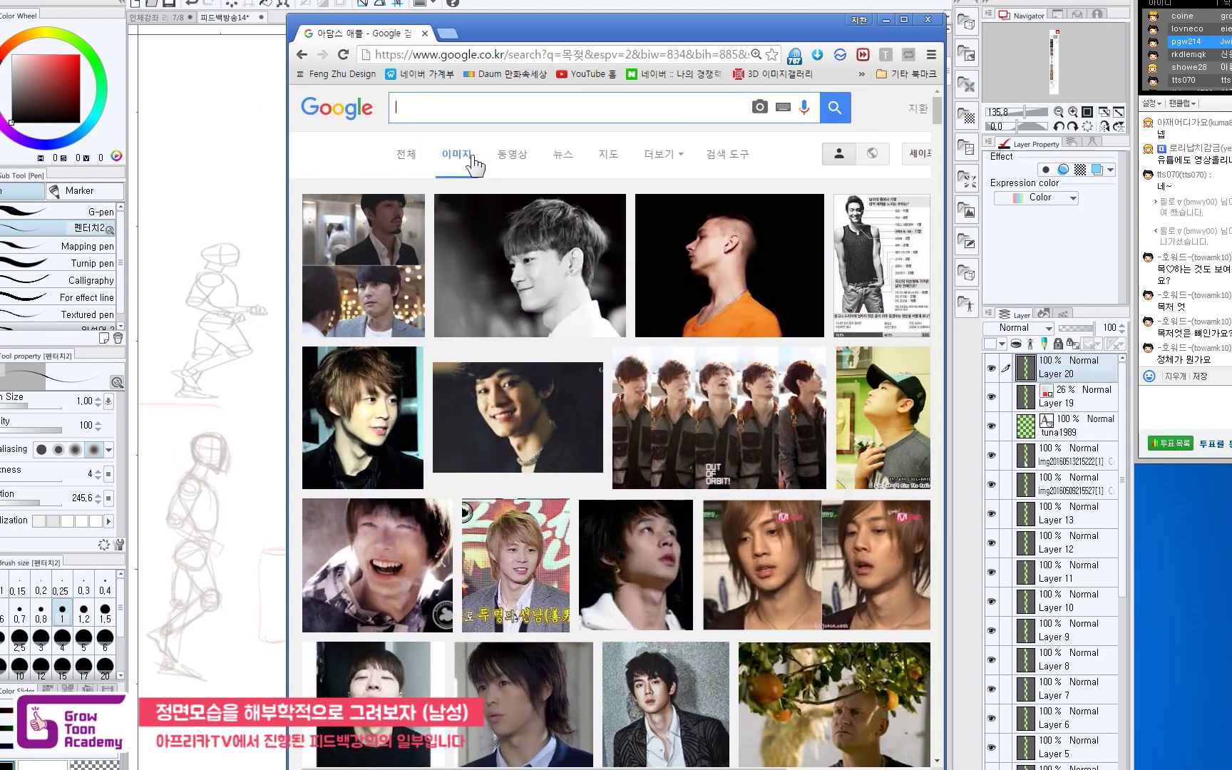
type("목 해부학")
key("Return")
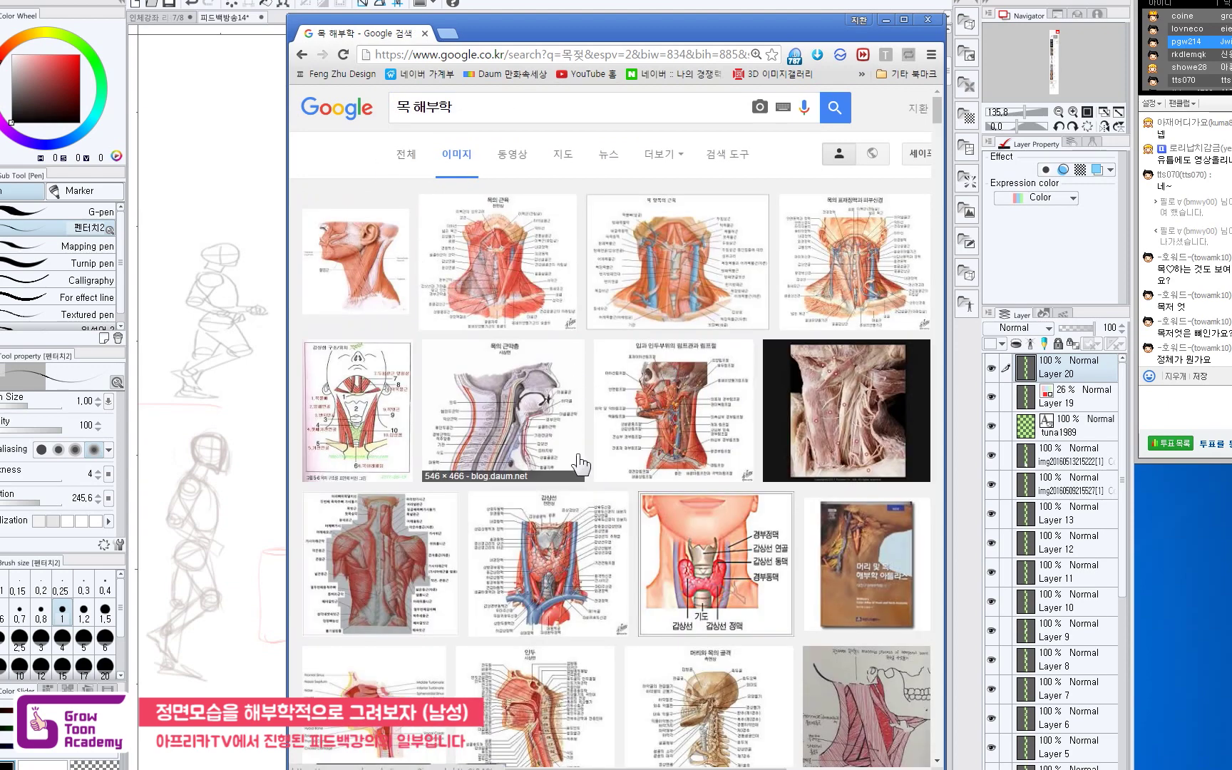
left_click(371, 428)
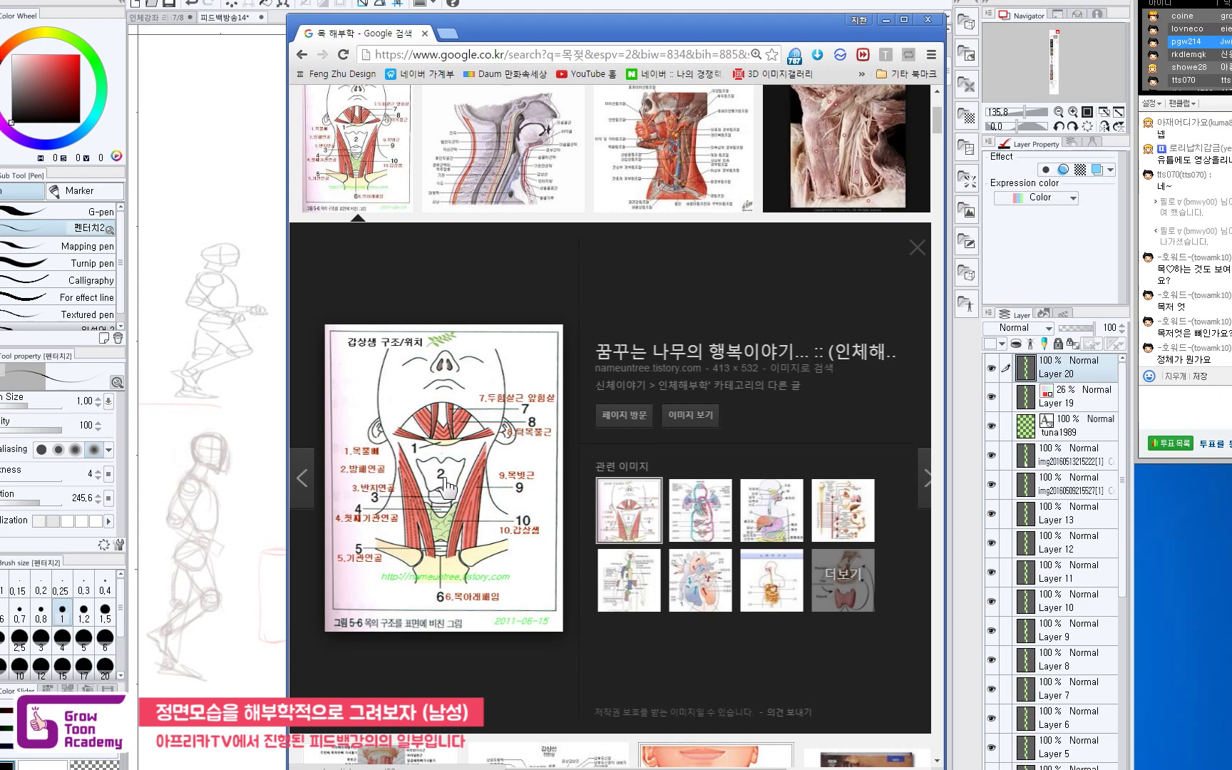
Browse further neck anatomy results, opening the side-view skull with cervical nerves and the related rear-view skeleton.
scroll(796, 396, "up", 2)
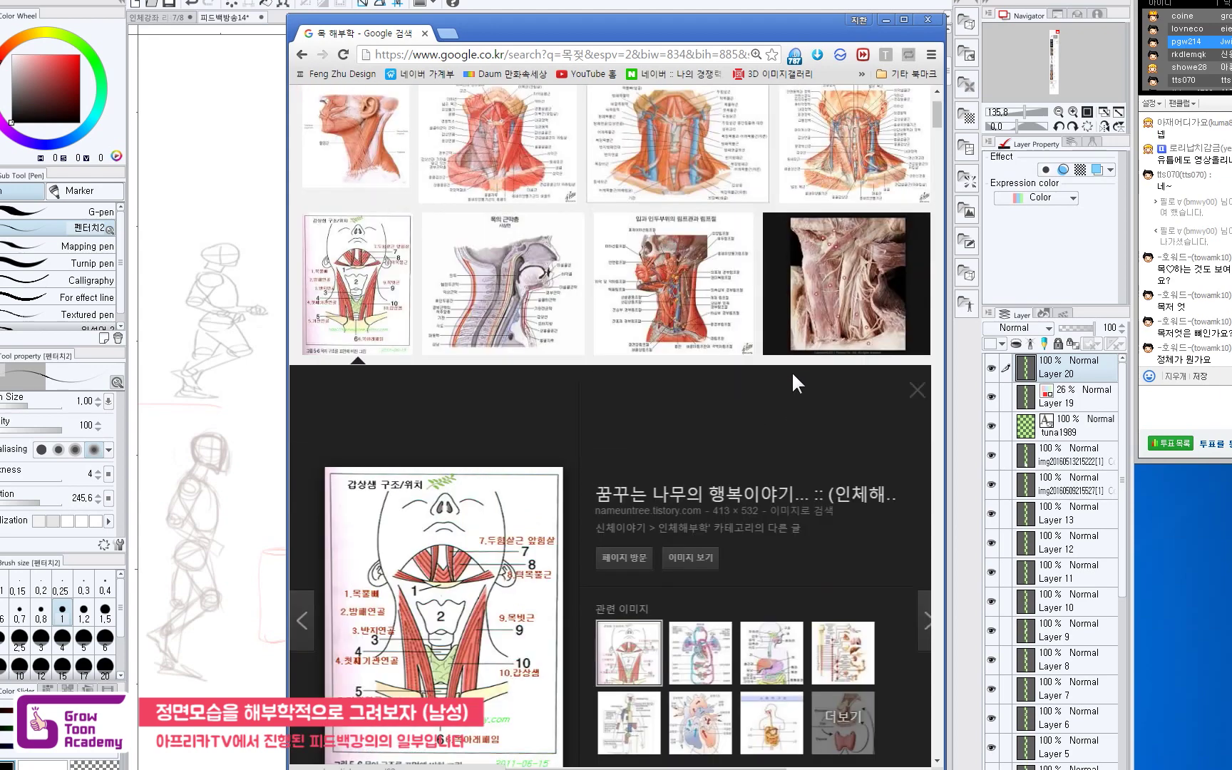
scroll(791, 414, "up", 2)
scroll(788, 421, "down", 12)
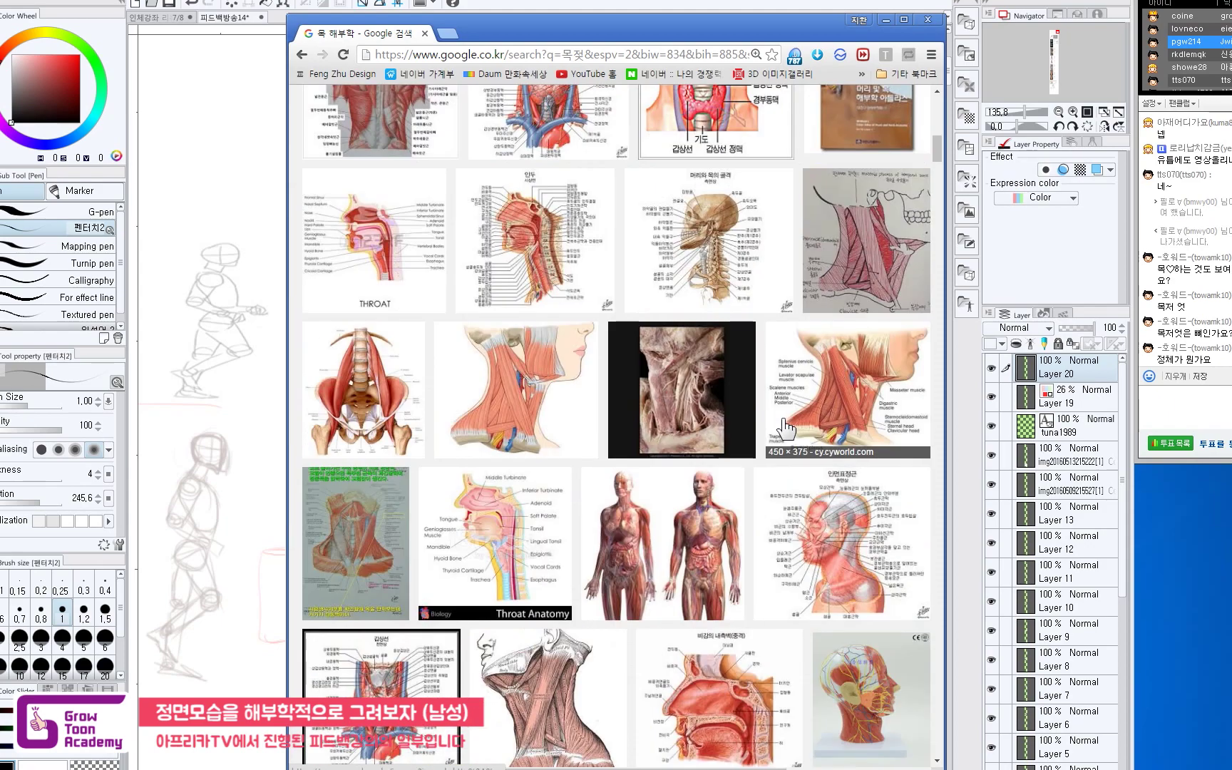
scroll(535, 446, "down", 4)
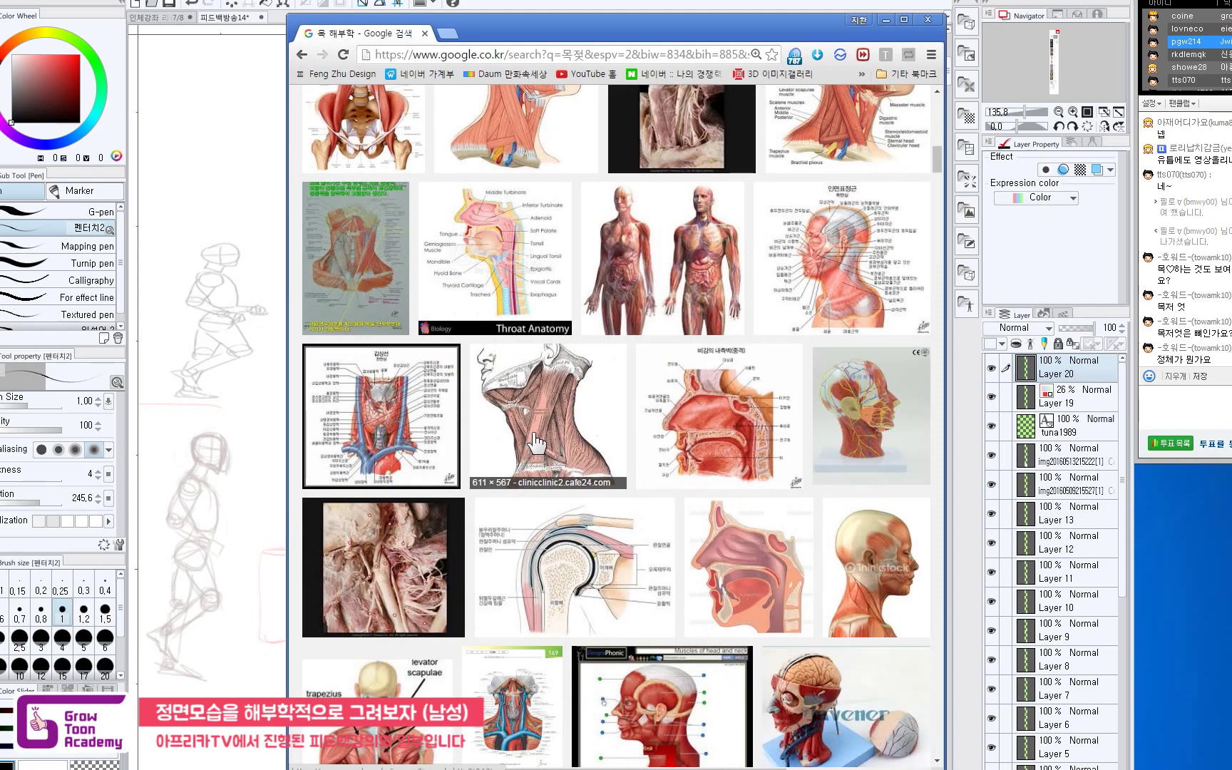
scroll(499, 413, "down", 5)
scroll(449, 378, "down", 5)
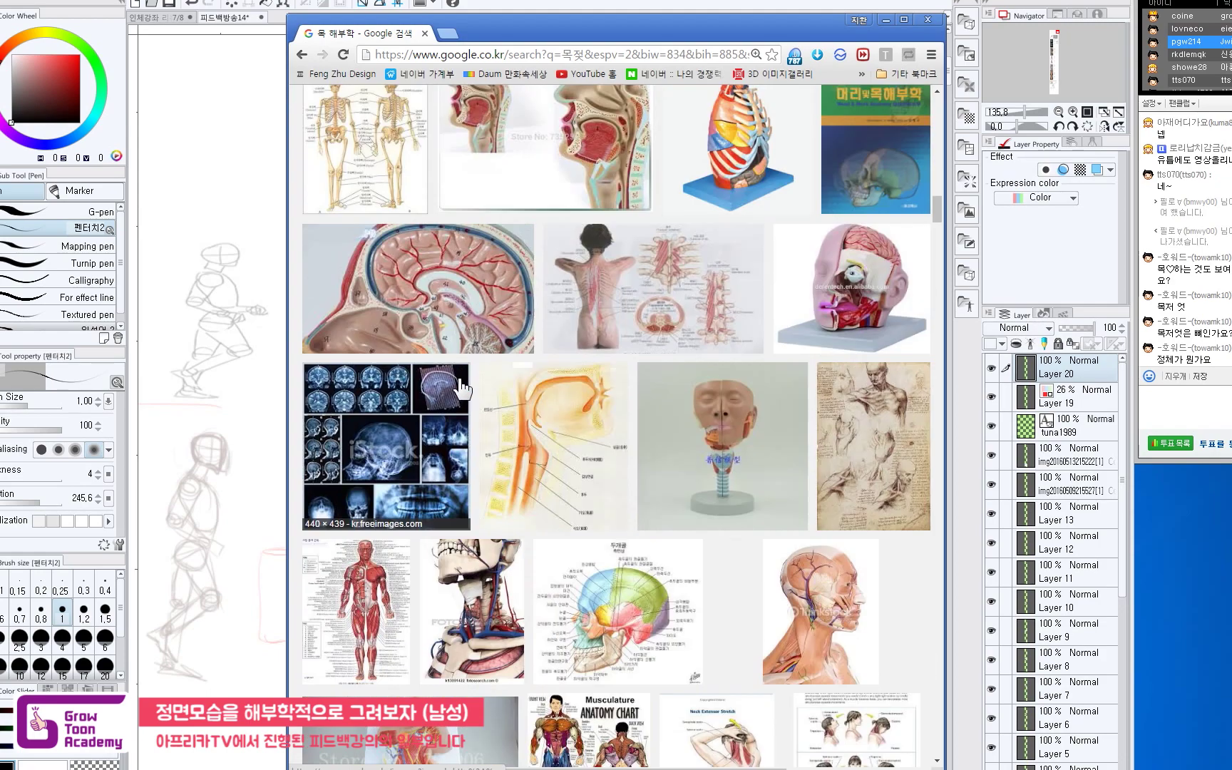
scroll(547, 417, "down", 5)
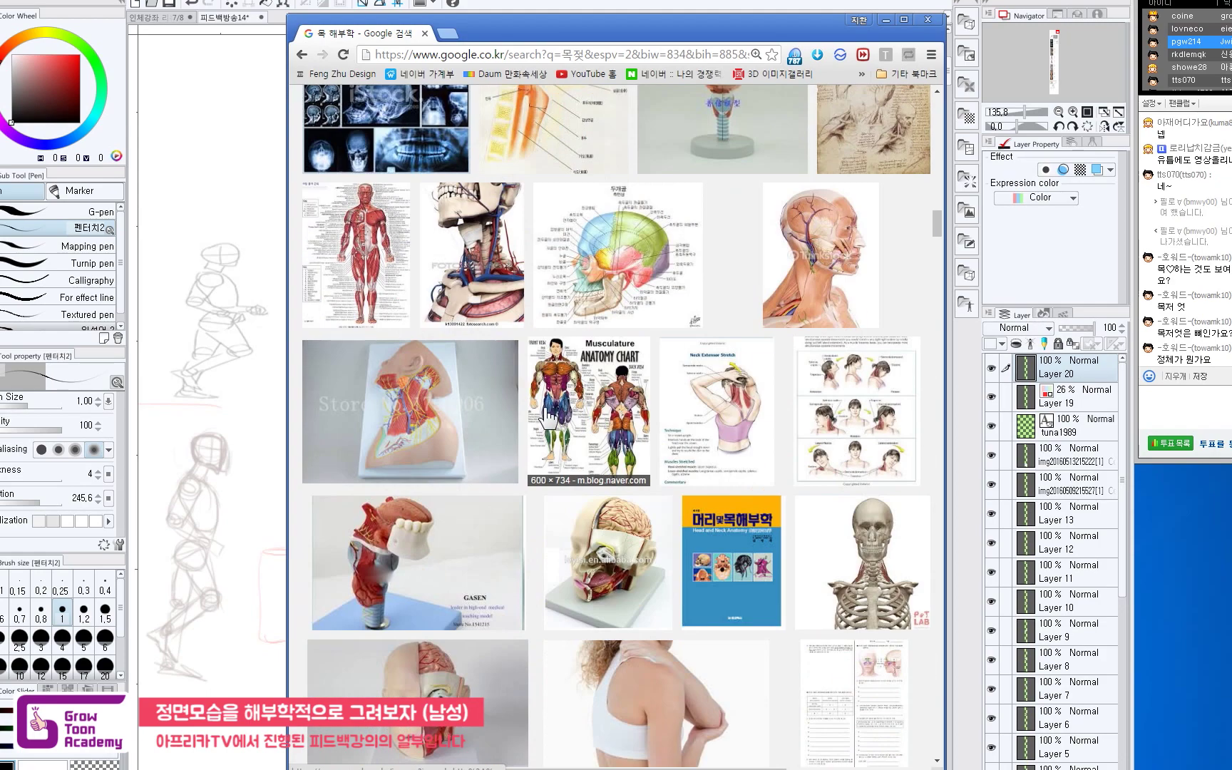
scroll(553, 415, "down", 20)
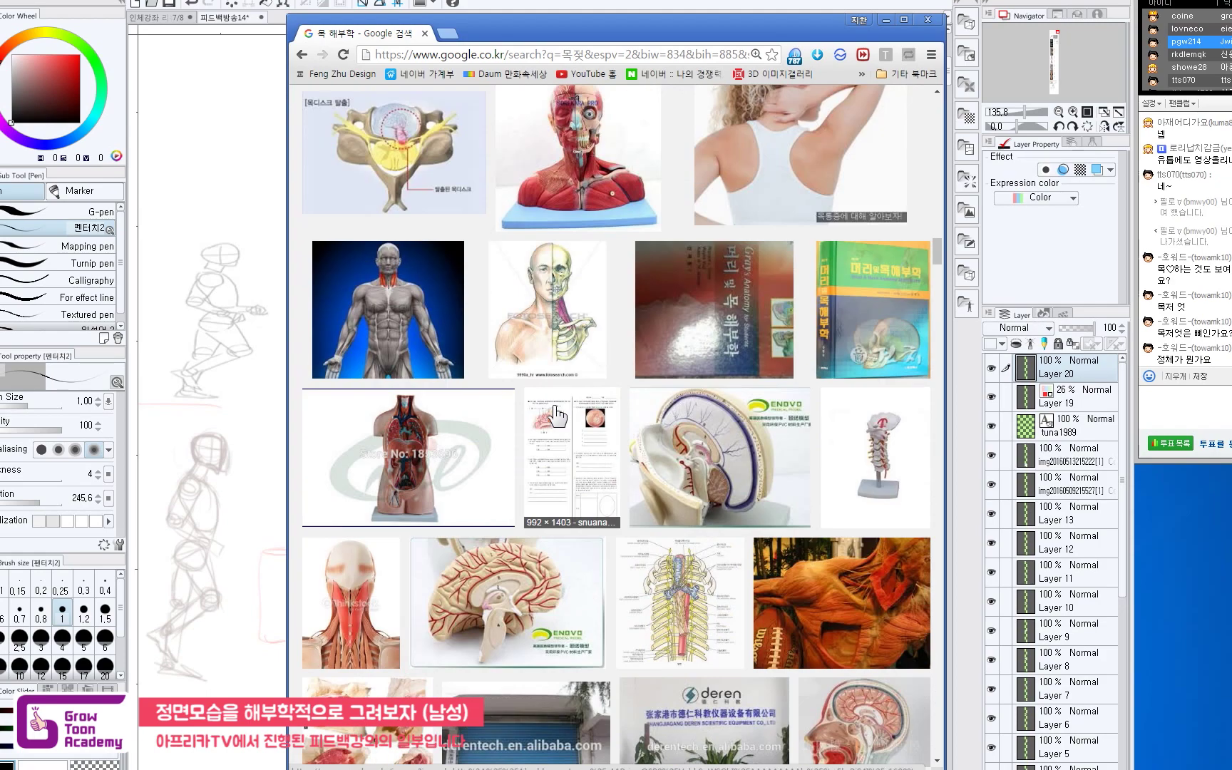
scroll(557, 417, "down", 5)
scroll(714, 357, "up", 4)
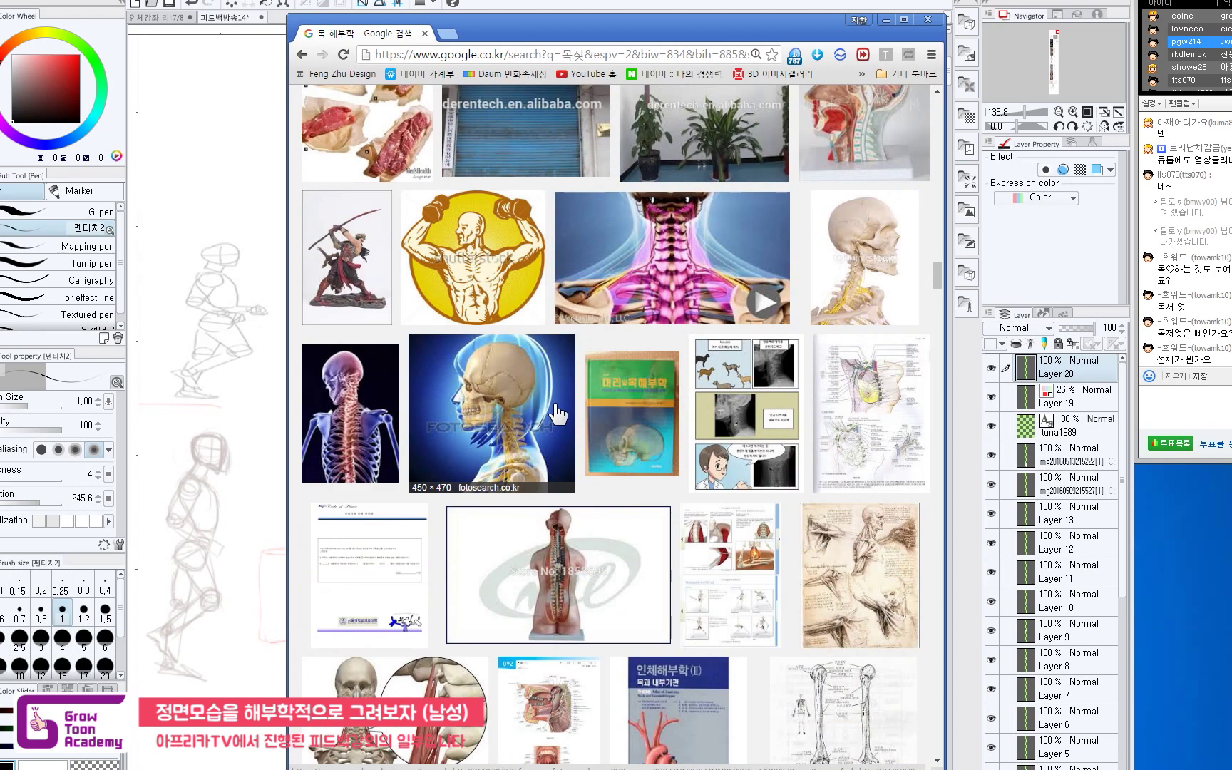
left_click(853, 297)
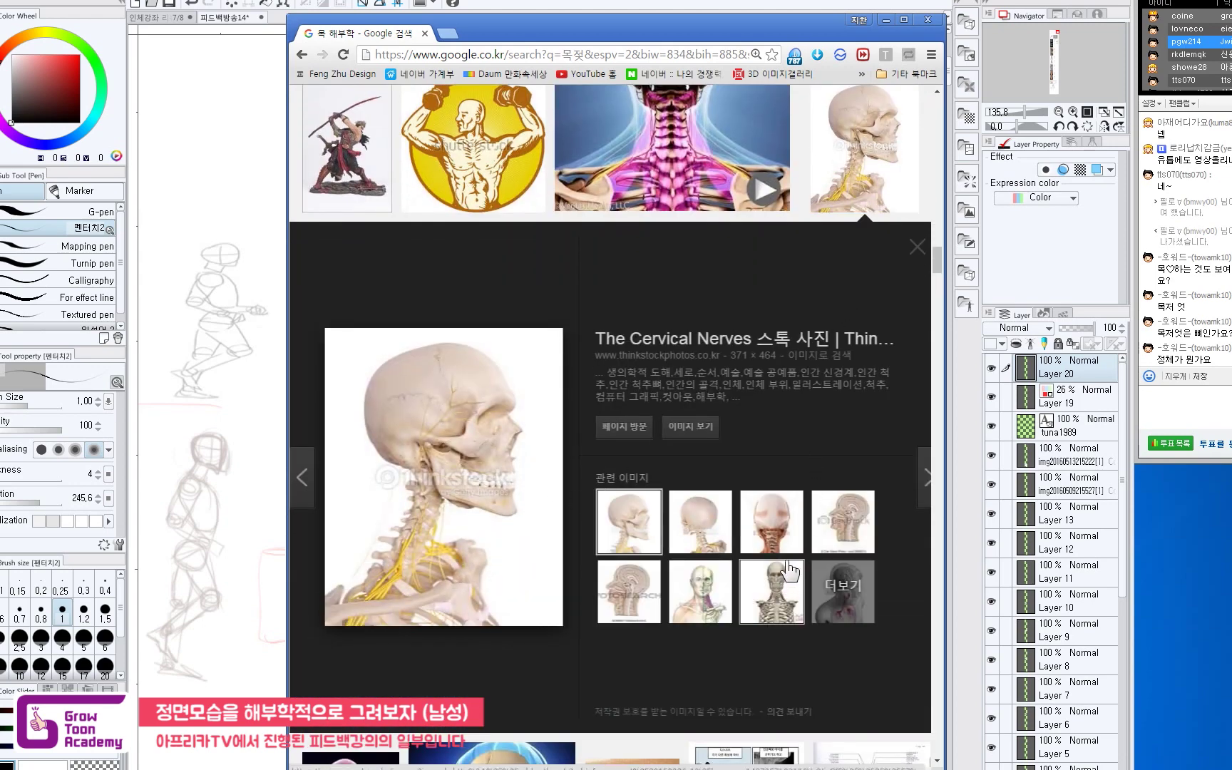
left_click(776, 596)
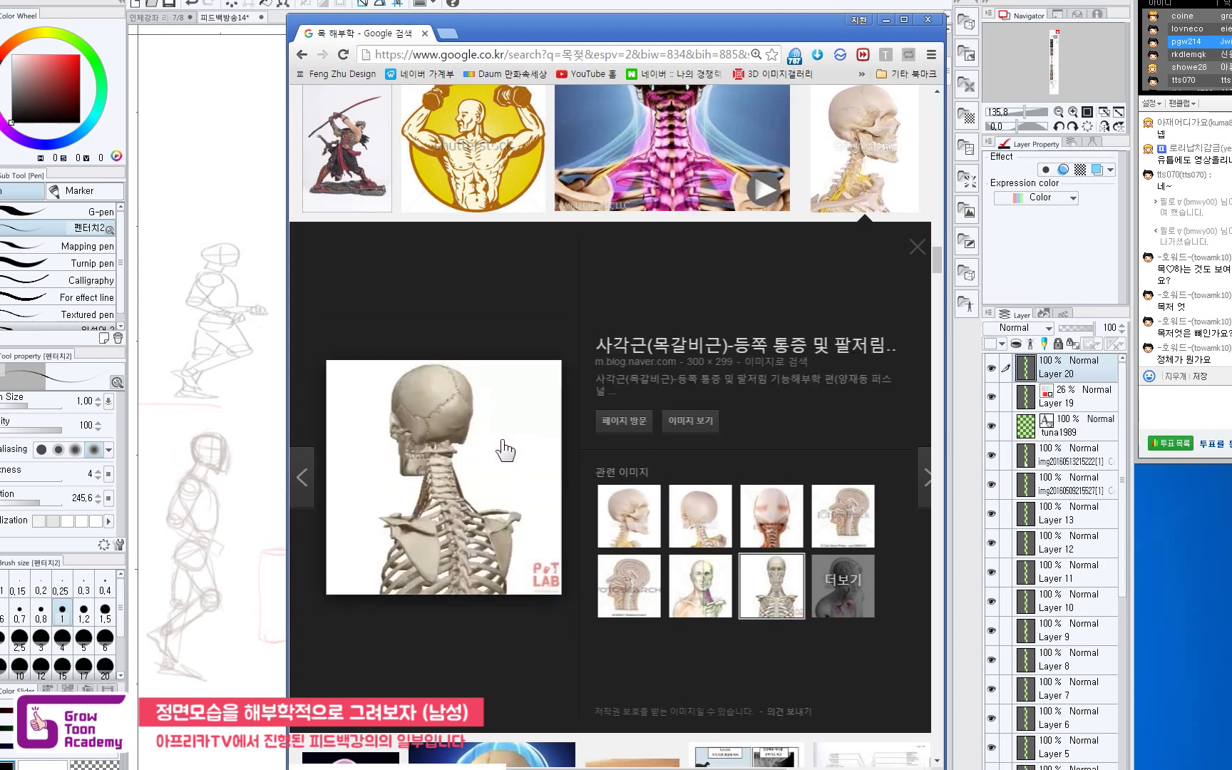
Search Google Images for 갑상선 연골.
scroll(523, 454, "down", 7)
scroll(526, 482, "up", 15)
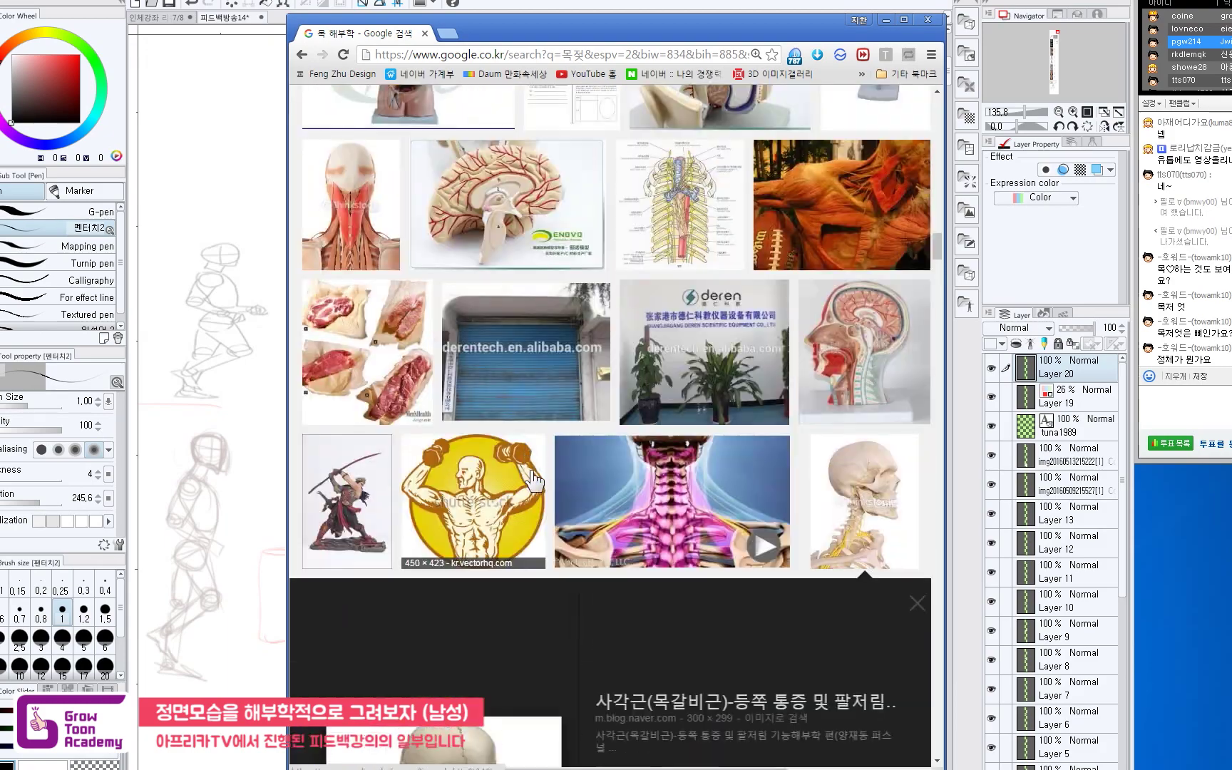
scroll(508, 364, "up", 12)
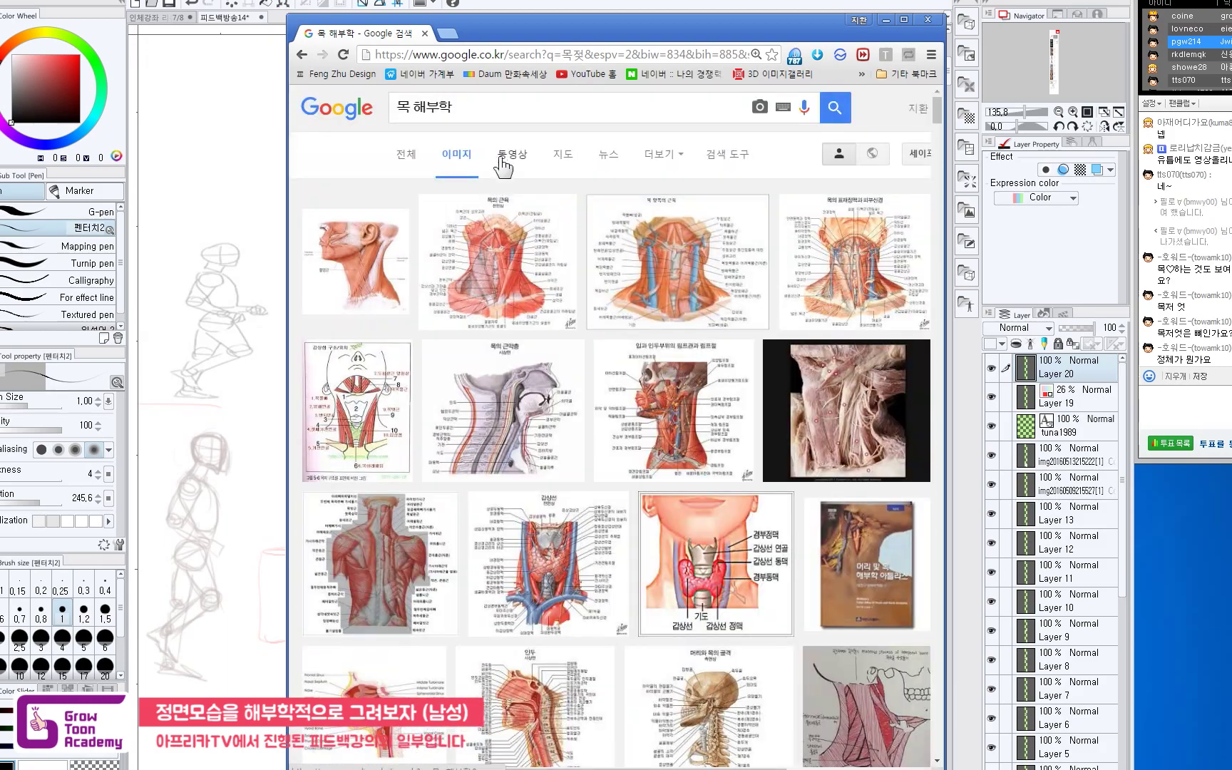
triple_click(398, 127)
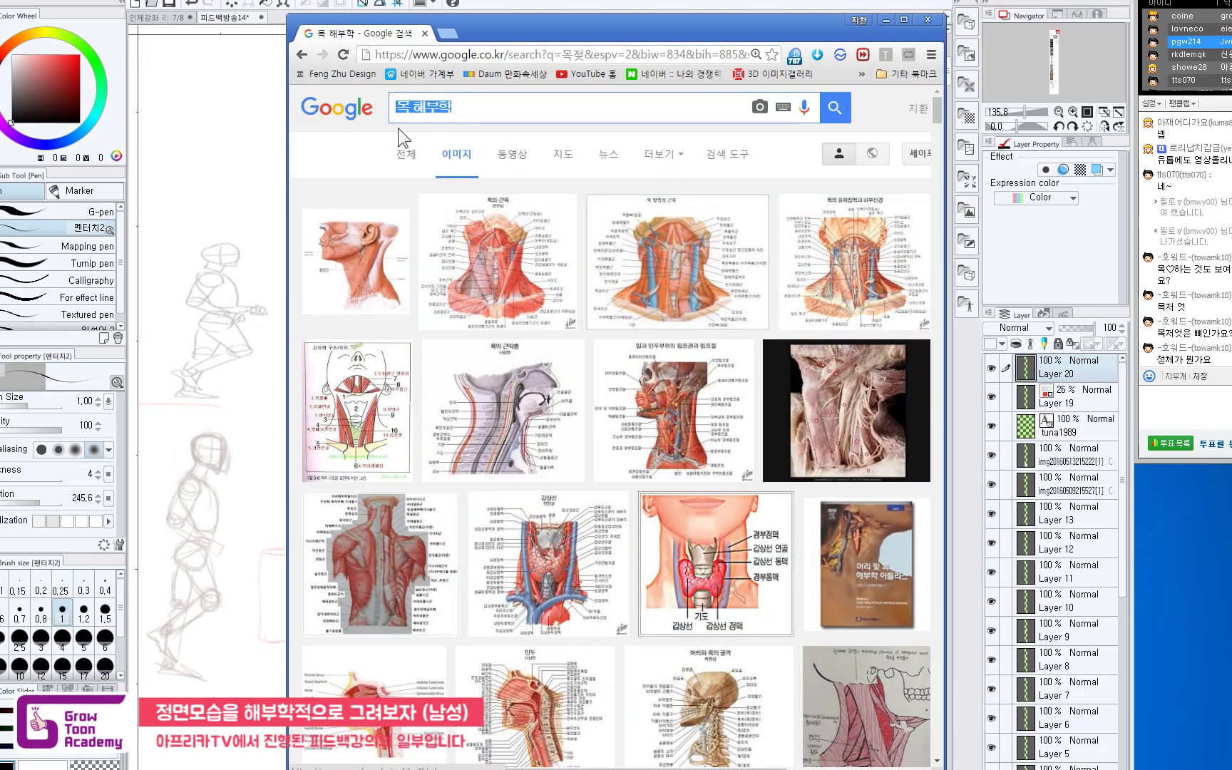
type("갑상선 연구")
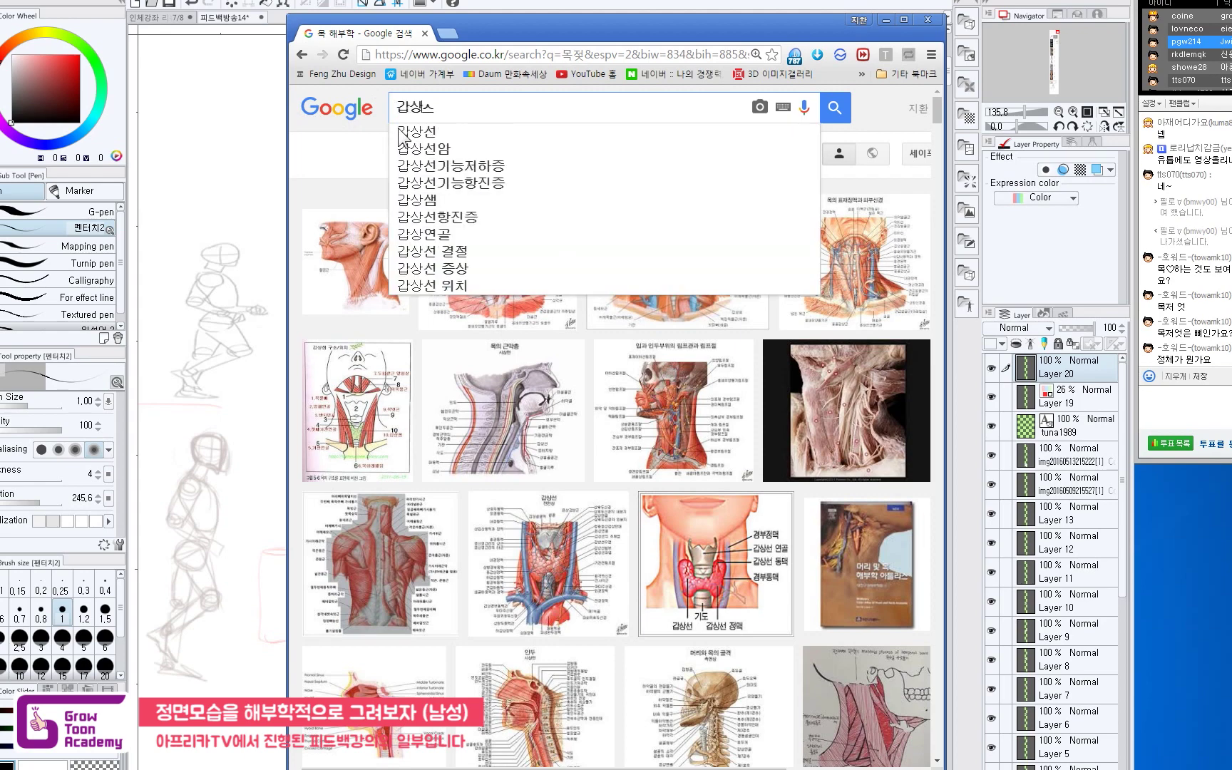
key("BackSpace")
type("골")
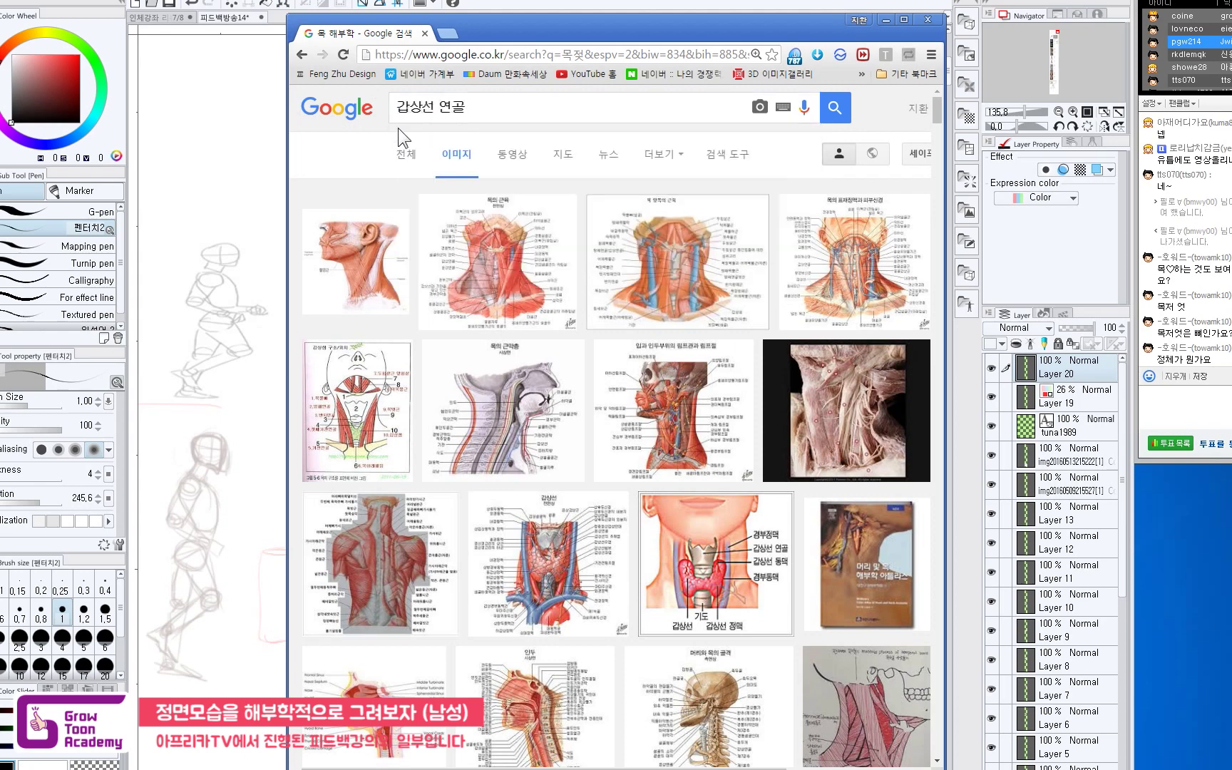
key("Return")
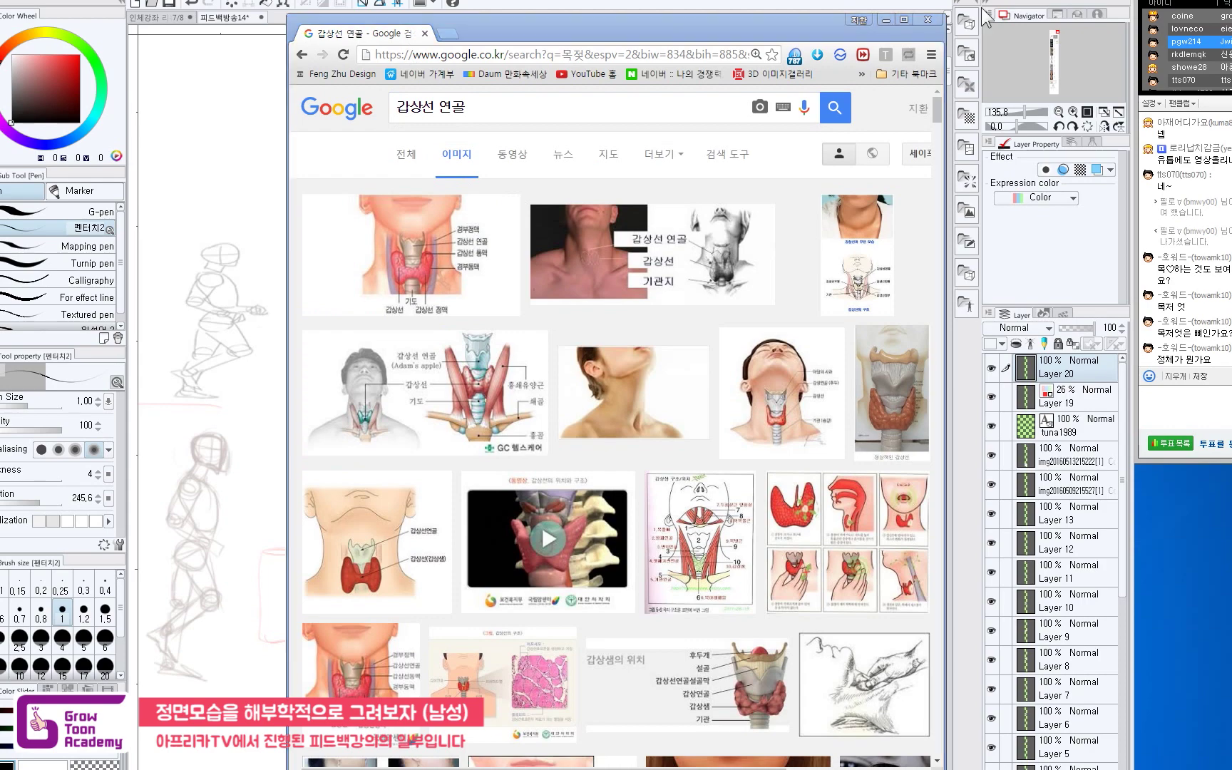
Compare the thyroid cartilage diagrams for the Adam's apple's shape and position, and return to the figure drawing.
scroll(598, 129, "down", 4)
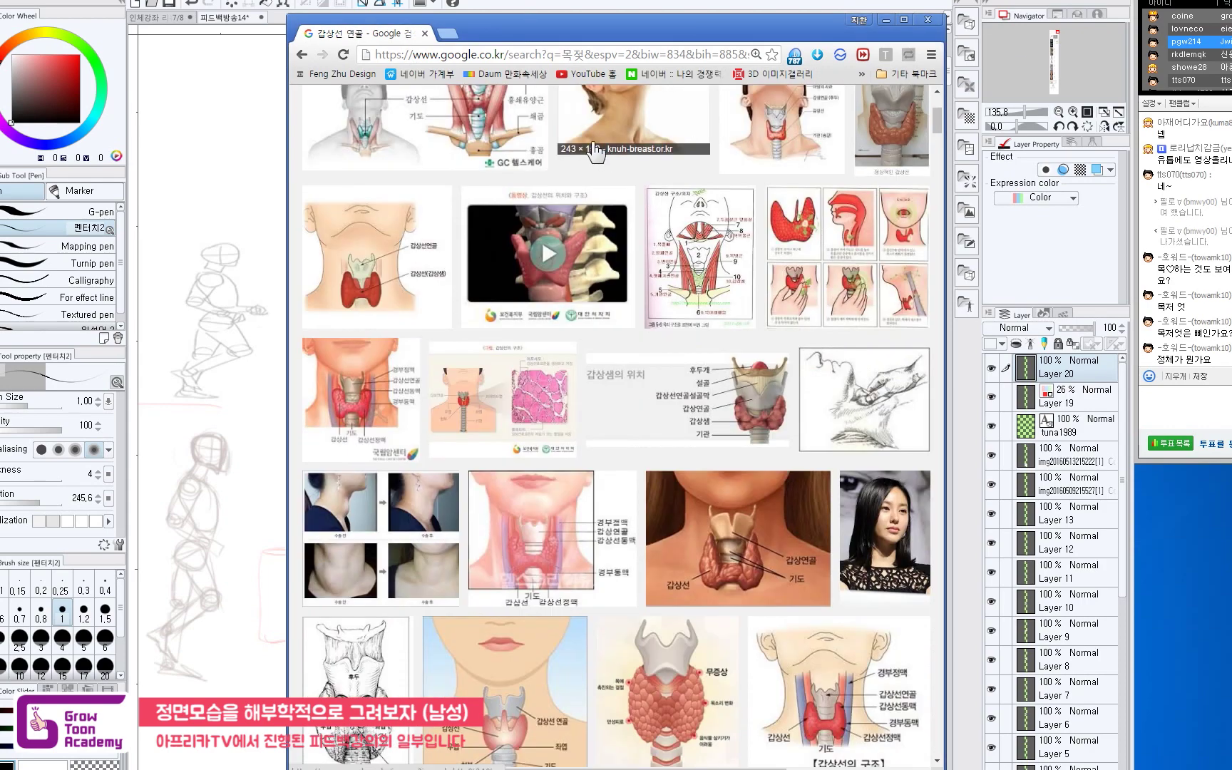
scroll(593, 157, "down", 4)
scroll(495, 285, "up", 7)
scroll(414, 367, "up", 2)
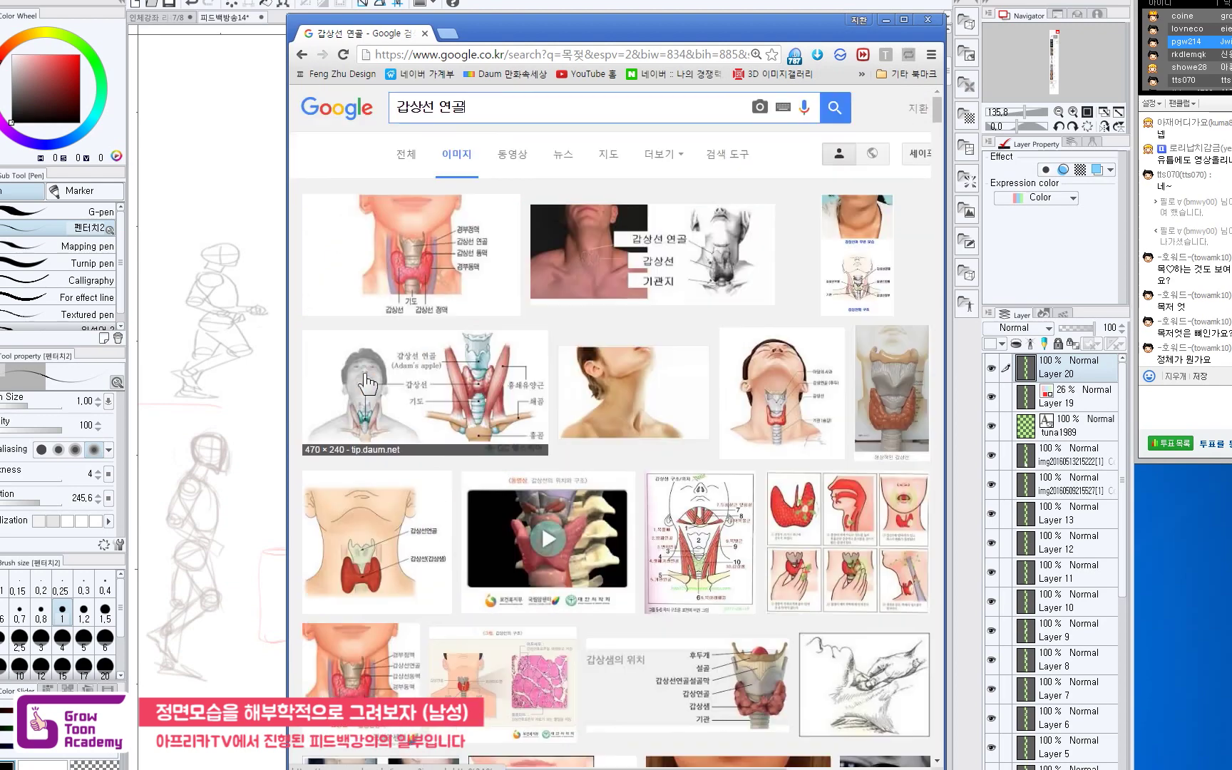
scroll(343, 154, "right", 1)
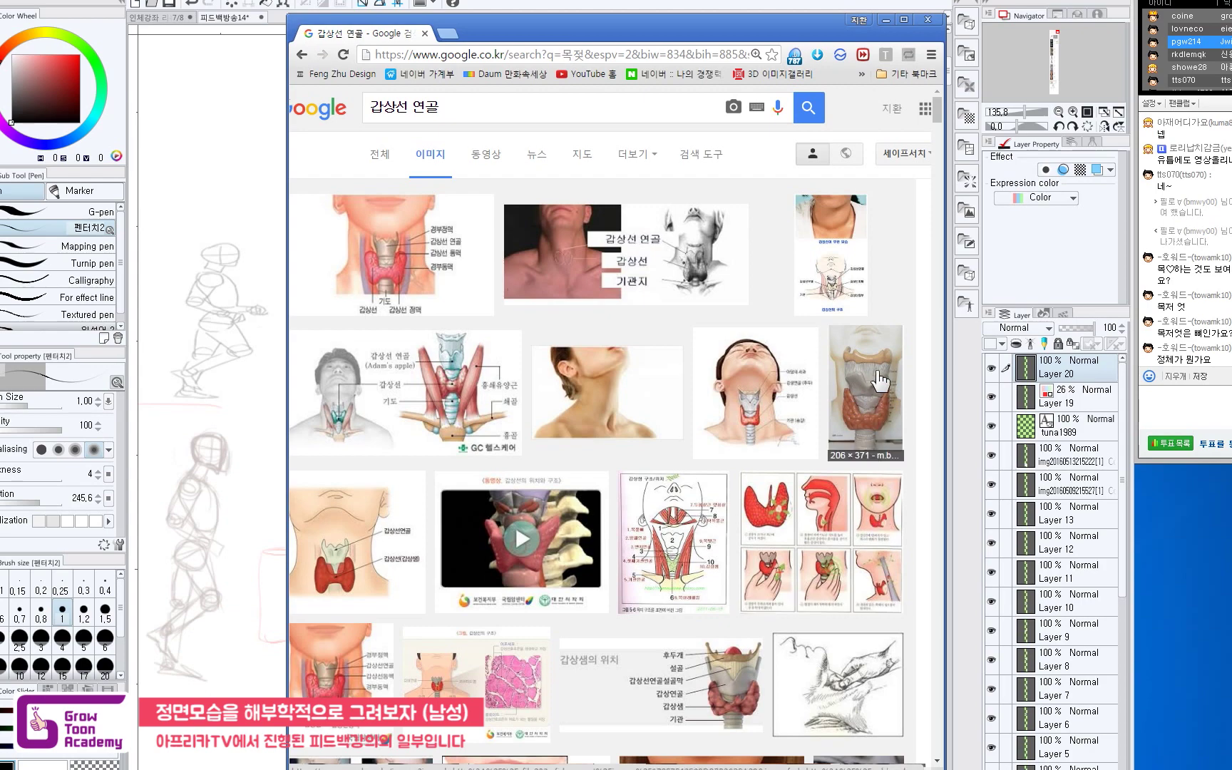
scroll(878, 443, "down", 3)
scroll(662, 542, "down", 4)
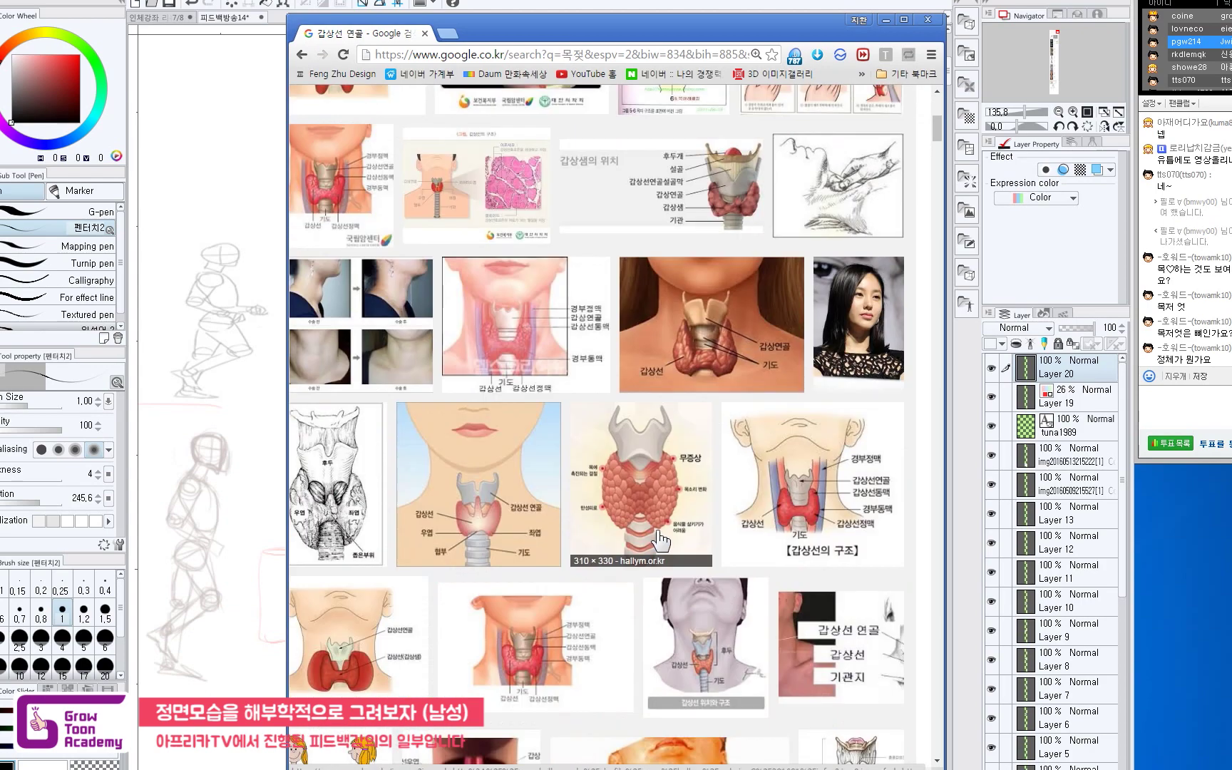
scroll(713, 357, "up", 2)
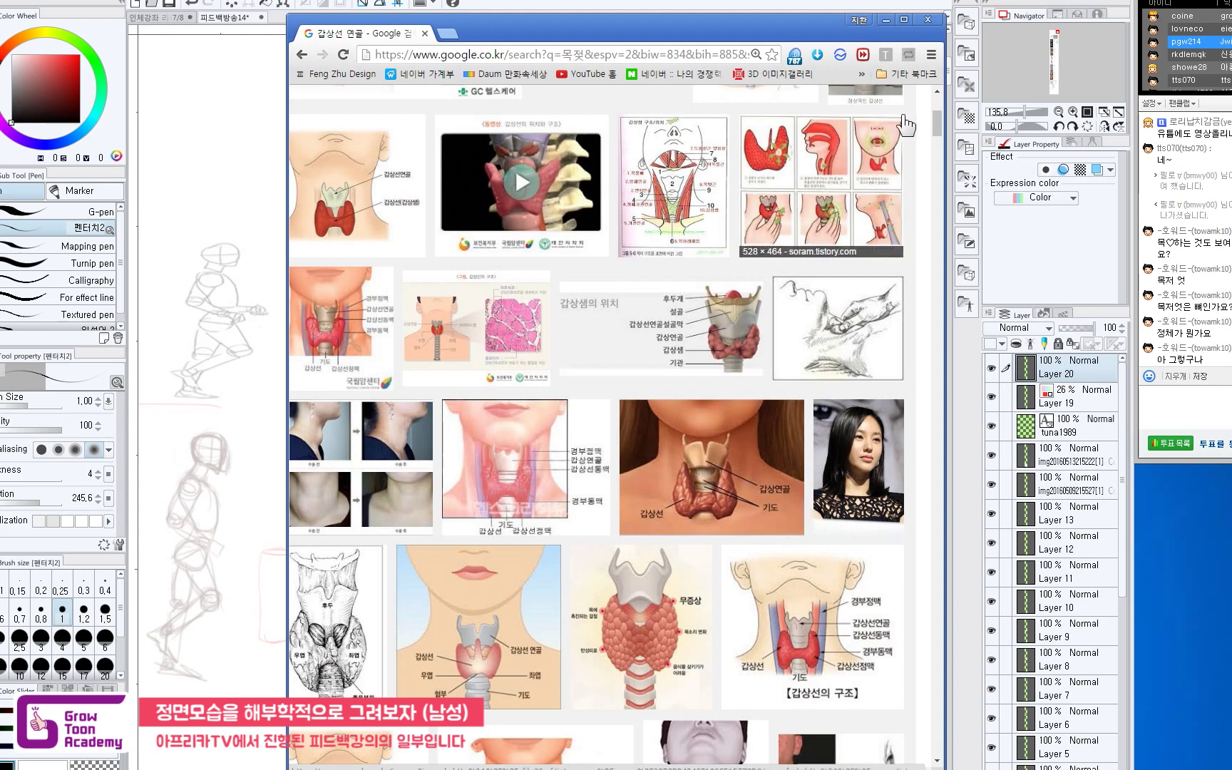
left_click(887, 20)
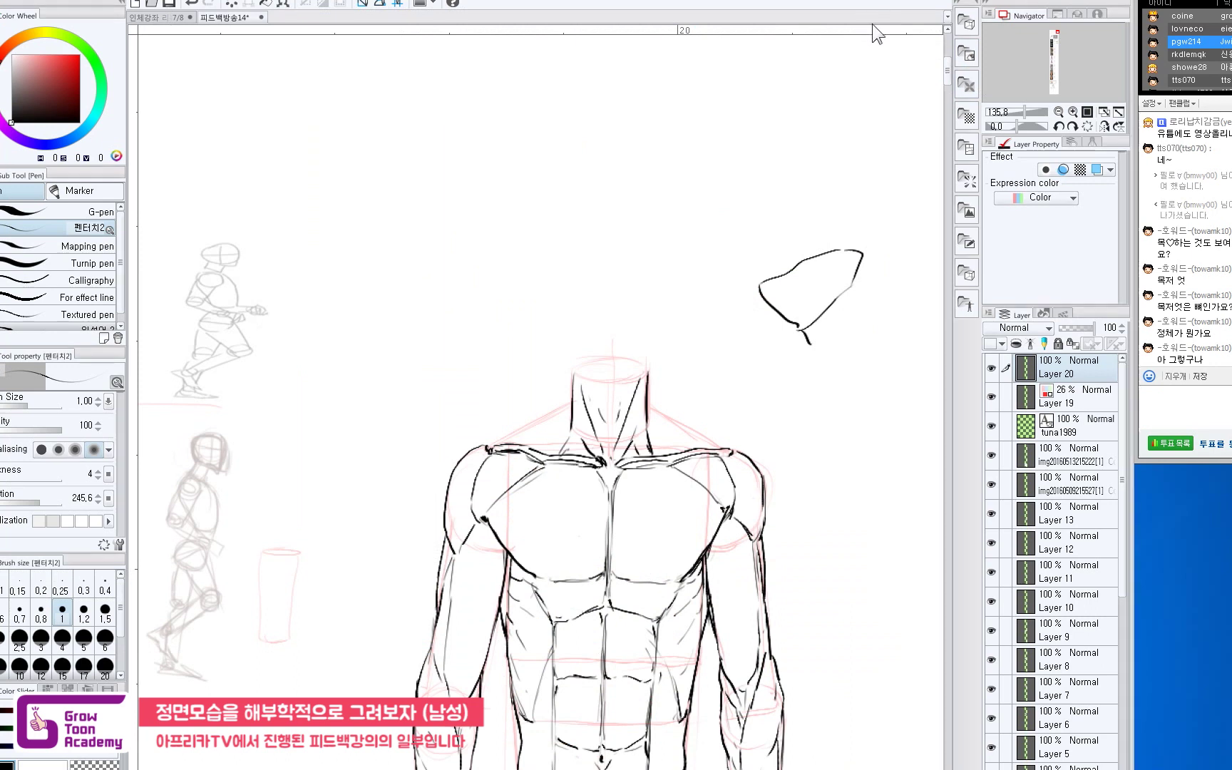
Try sketching the Adam's apple's notched cartilage outline in the middle of the neck and undo the strokes.
left_click_drag(617, 400, 624, 400)
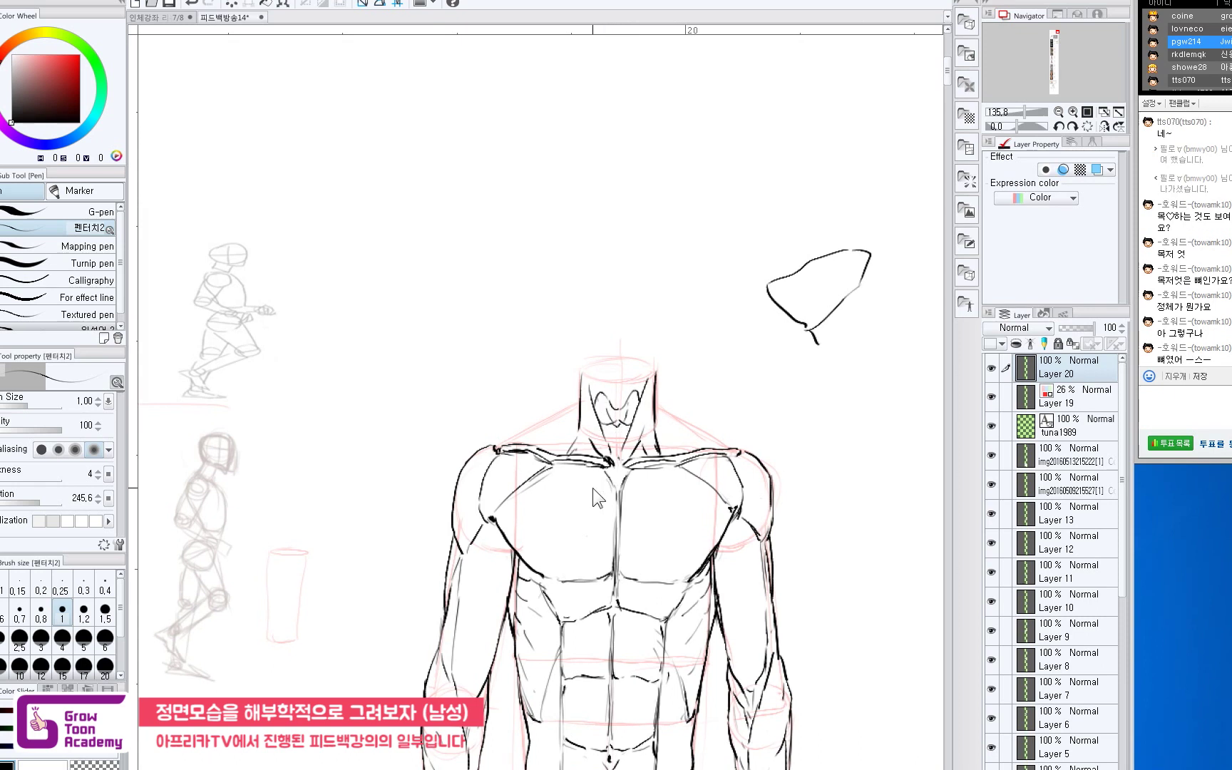
key("ctrl+z")
key("ctrl+z")
key("ctrl+z")
key("ctrl+z")
key("ctrl+z")
key("ctrl+z")
key("ctrl+z")
Draw the trapezius slopes from both sides of the neck to the shoulders, with short muscle strokes above the collarbones.
left_click_drag(673, 478, 705, 385)
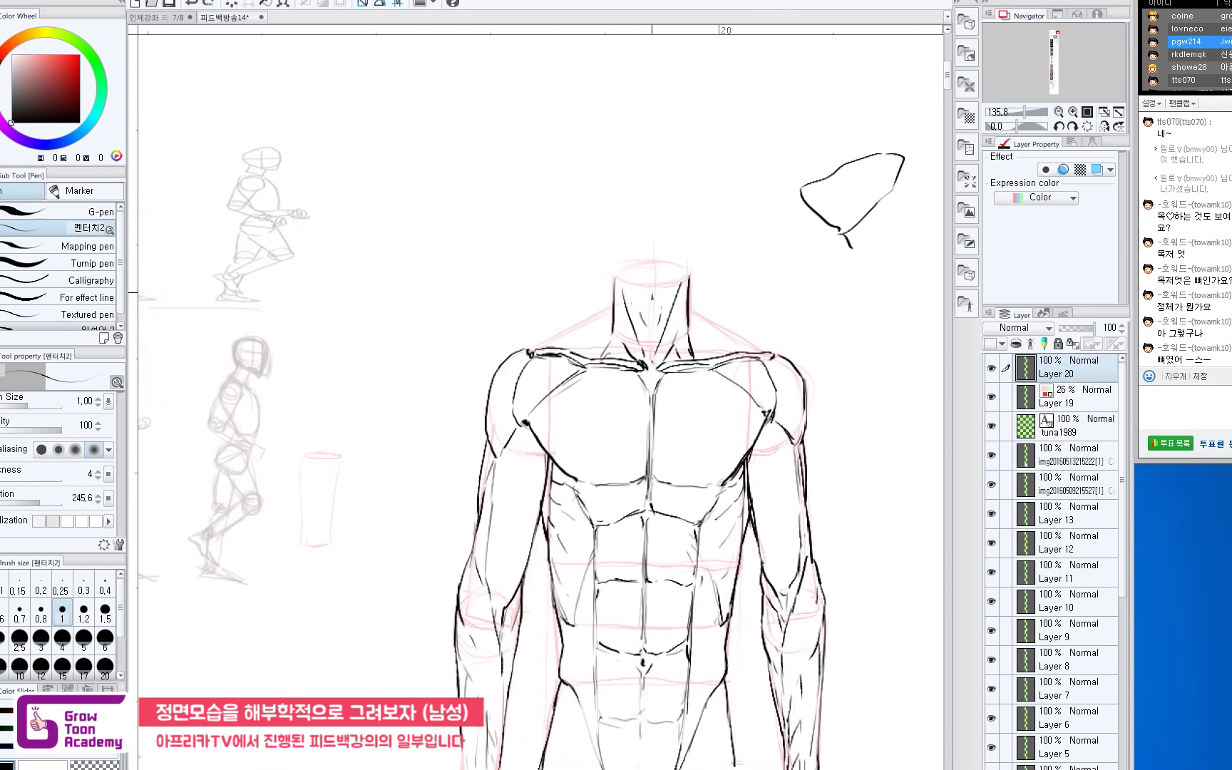
left_click_drag(633, 302, 503, 342)
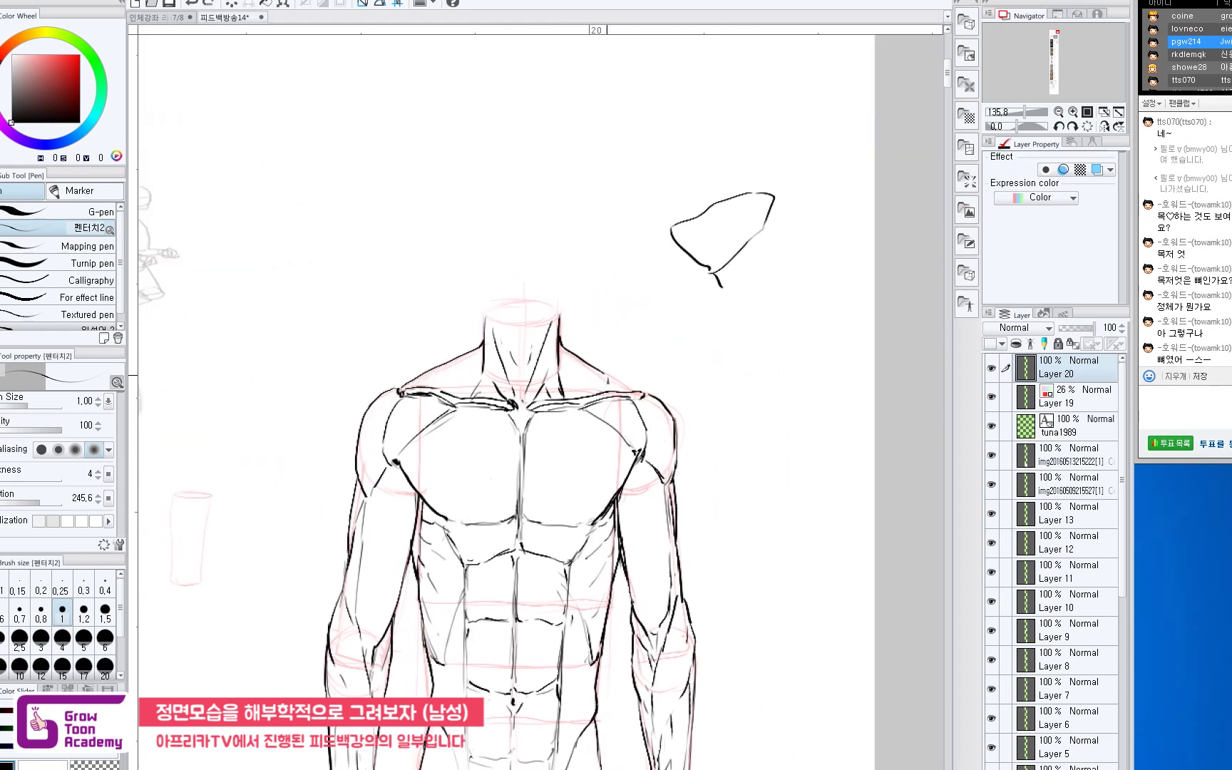
left_click_drag(634, 394, 749, 367)
mouse_move(684, 345)
left_mouse_down()
mouse_move(631, 346)
mouse_move(695, 346)
left_mouse_up()
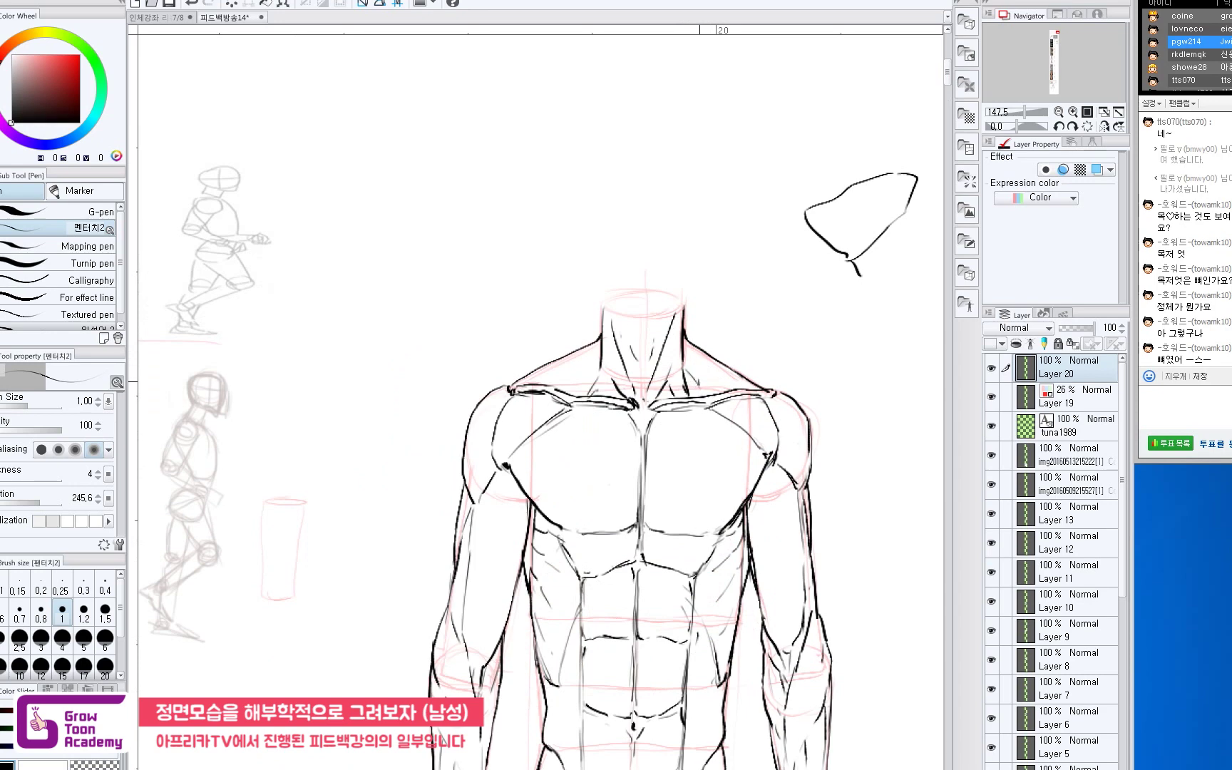
left_click_drag(708, 330, 716, 331)
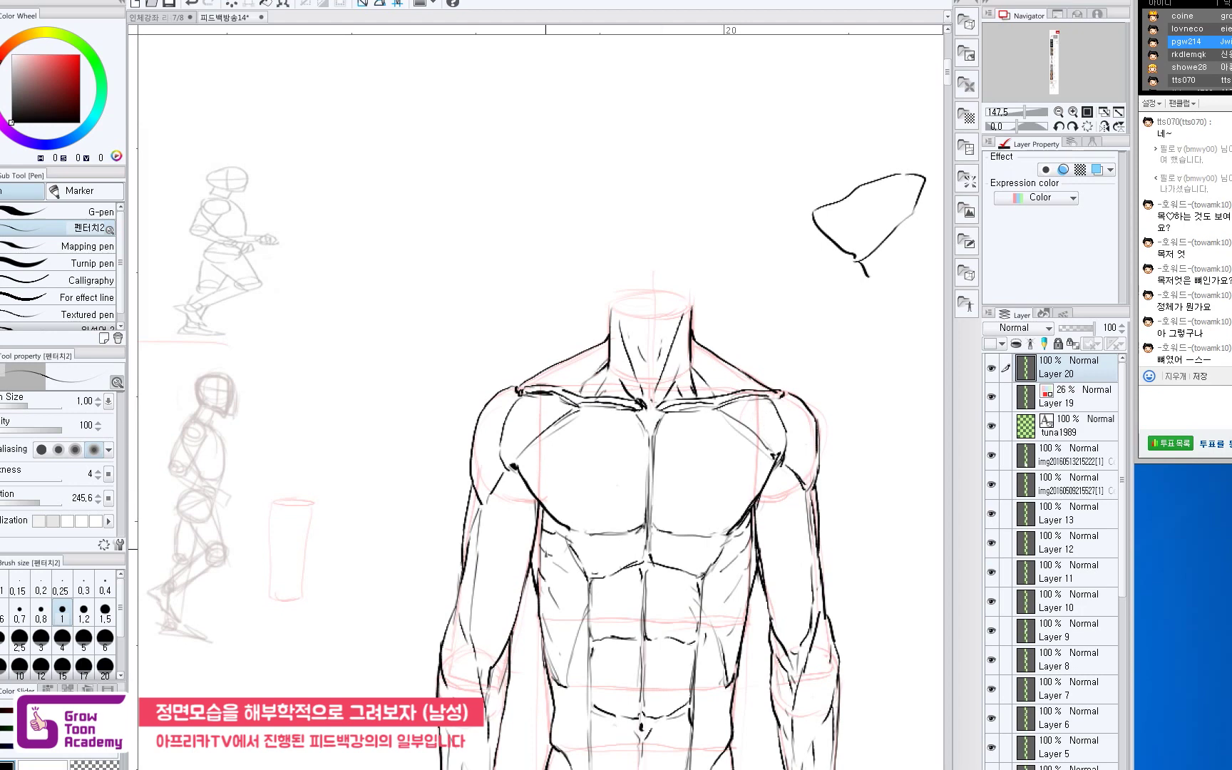
scroll(561, 527, "down", 3)
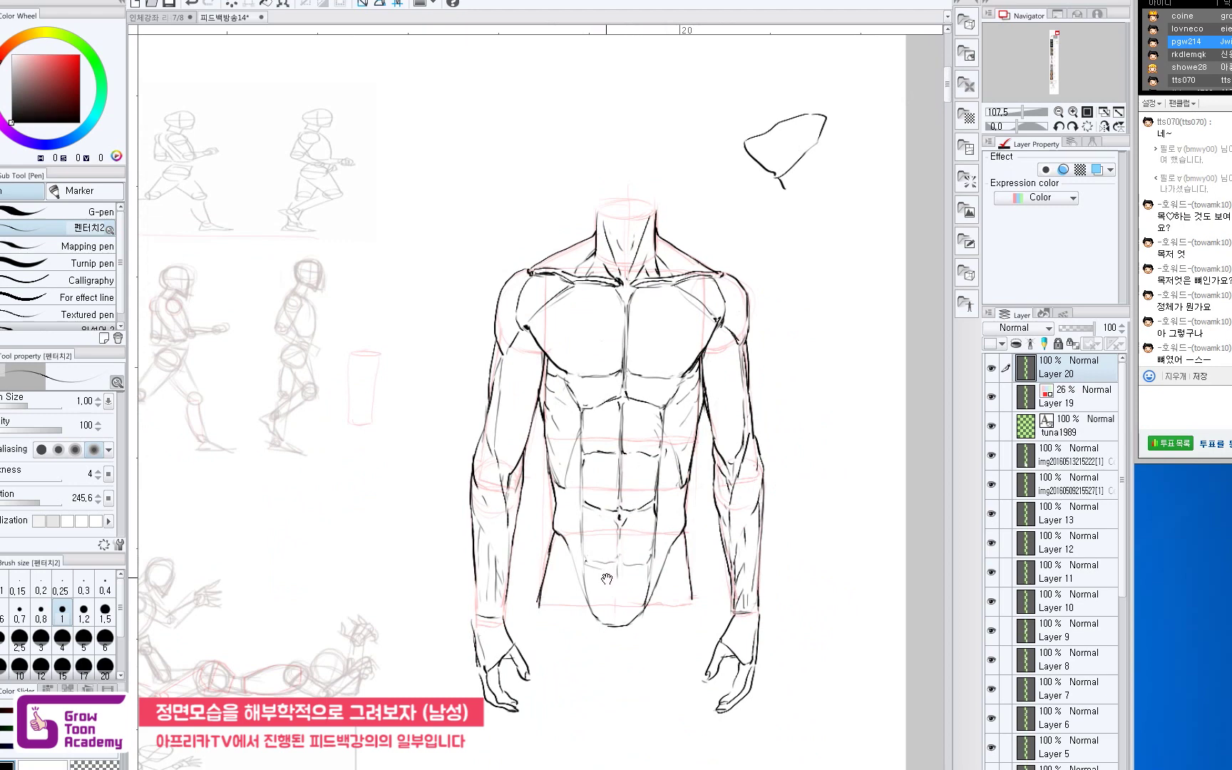
left_click_drag(606, 579, 595, 502)
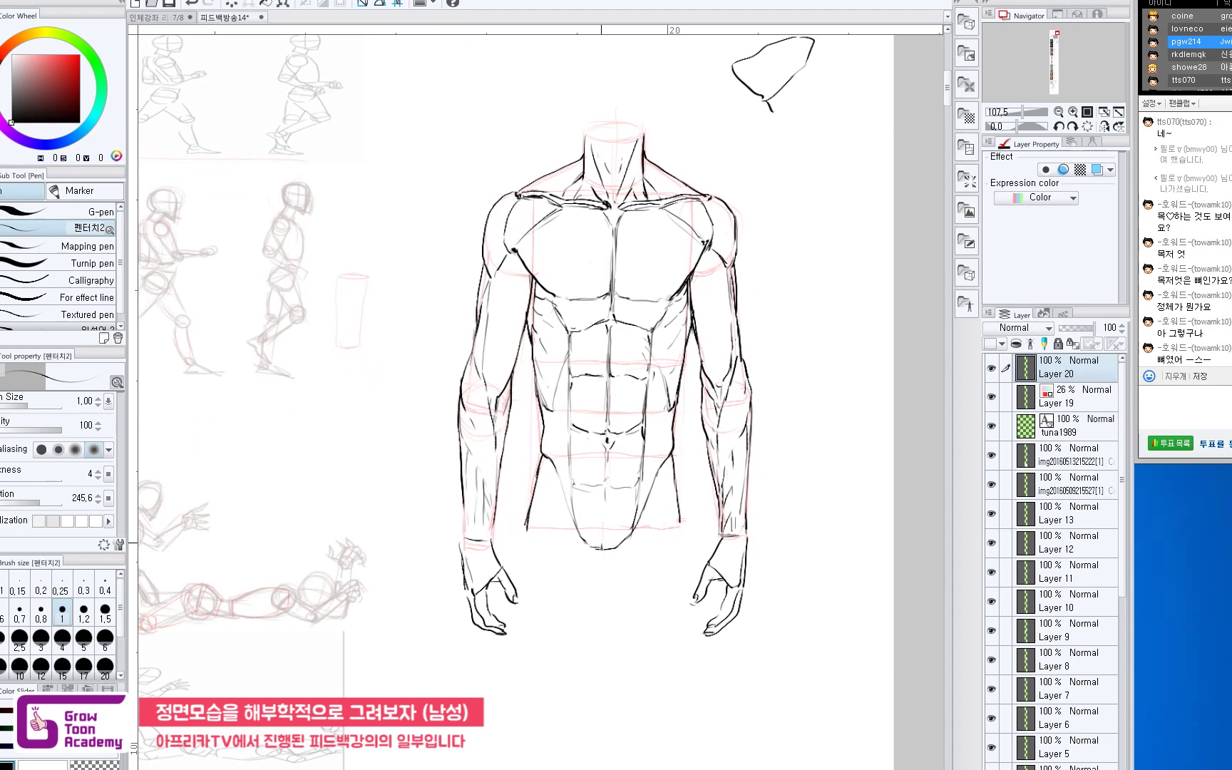
Try a vertical measuring line beside the torso and horizontal guide lines across the ribcage, and undo them.
left_click_drag(797, 202, 787, 548)
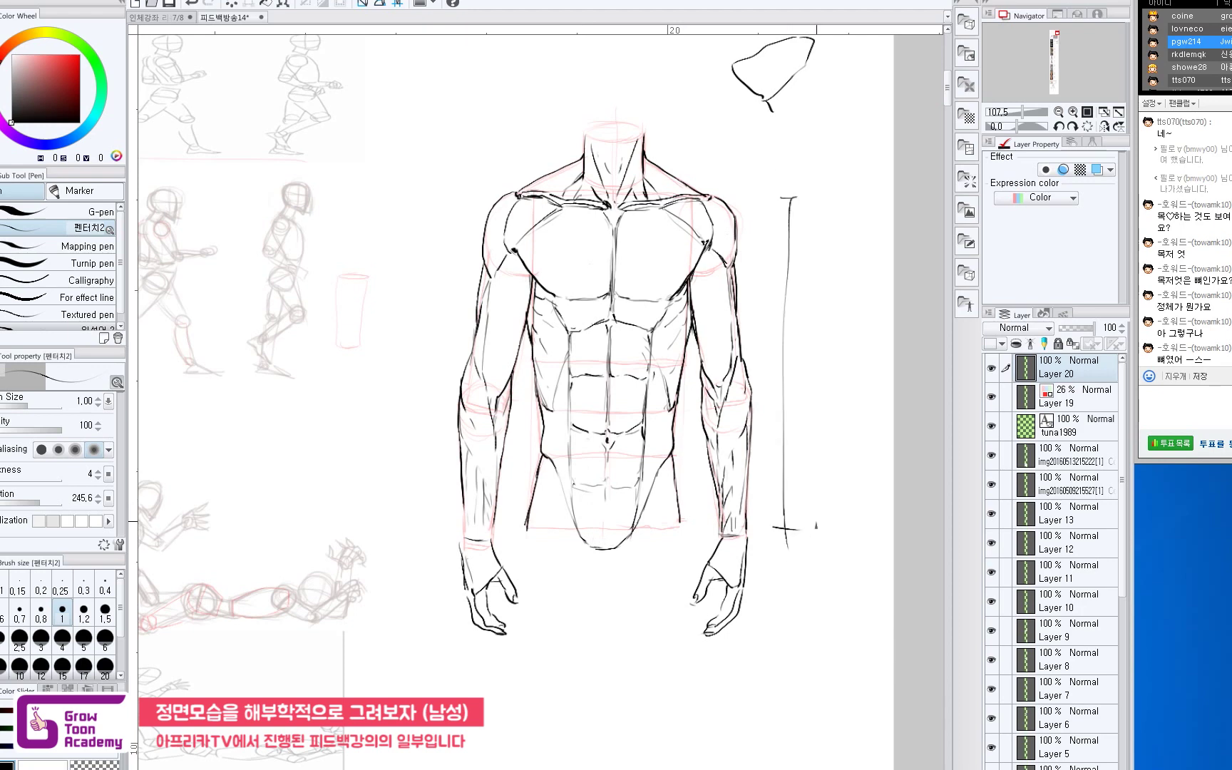
key("ctrl+z")
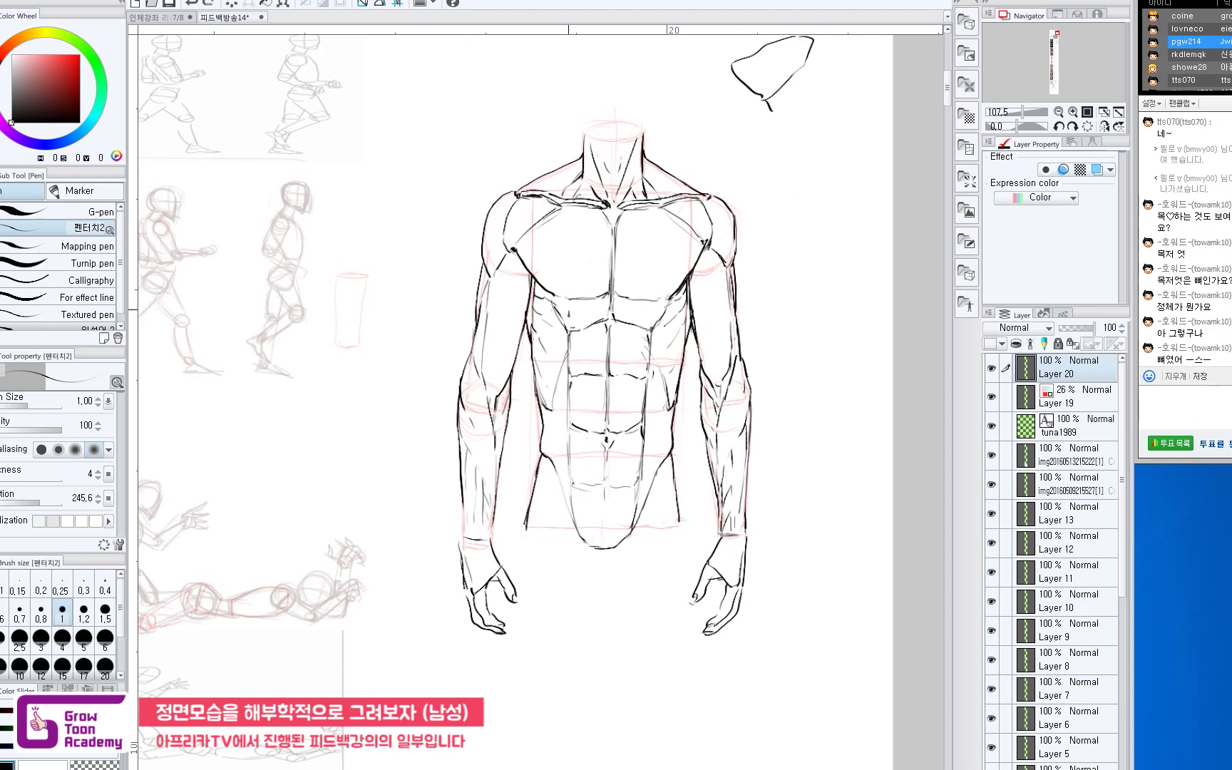
left_click_drag(540, 448, 548, 461)
mouse_move(671, 342)
left_mouse_down()
mouse_move(532, 337)
mouse_move(690, 339)
mouse_move(532, 330)
left_mouse_up()
key("ctrl+z")
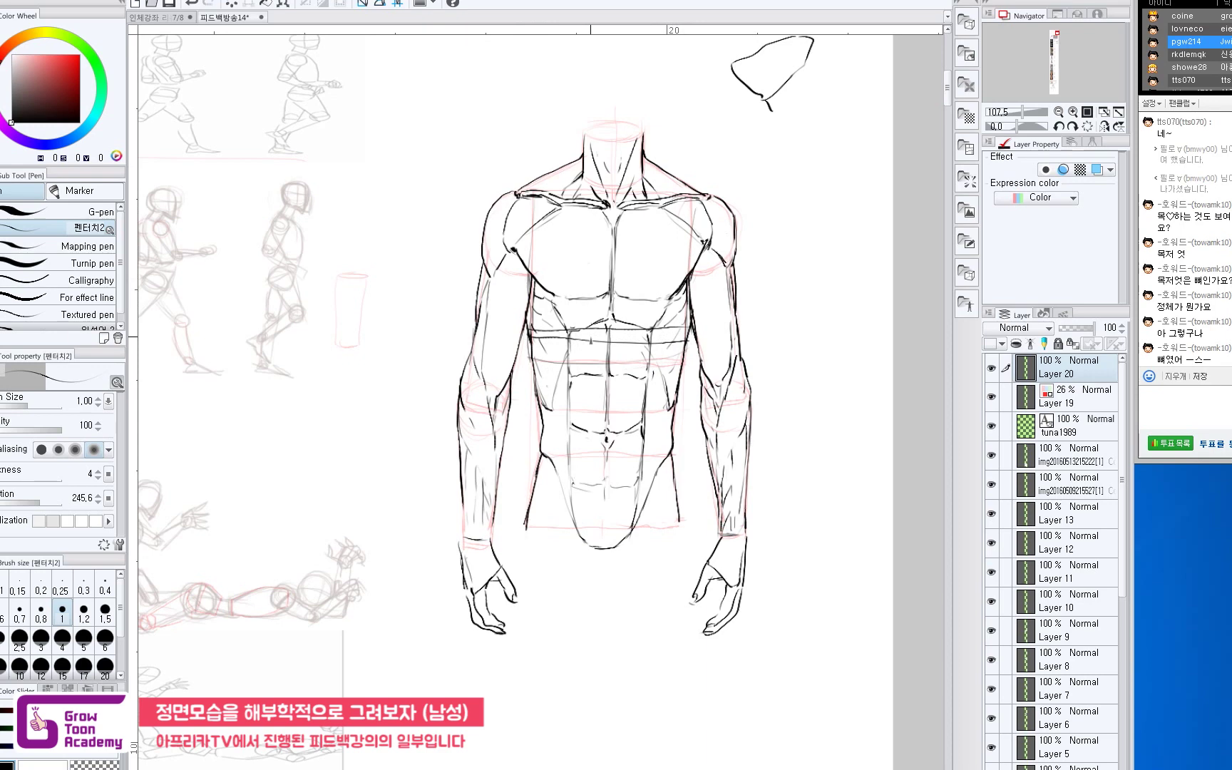
key("ctrl+z")
key("ctrl+z")
key("ctrl+z")
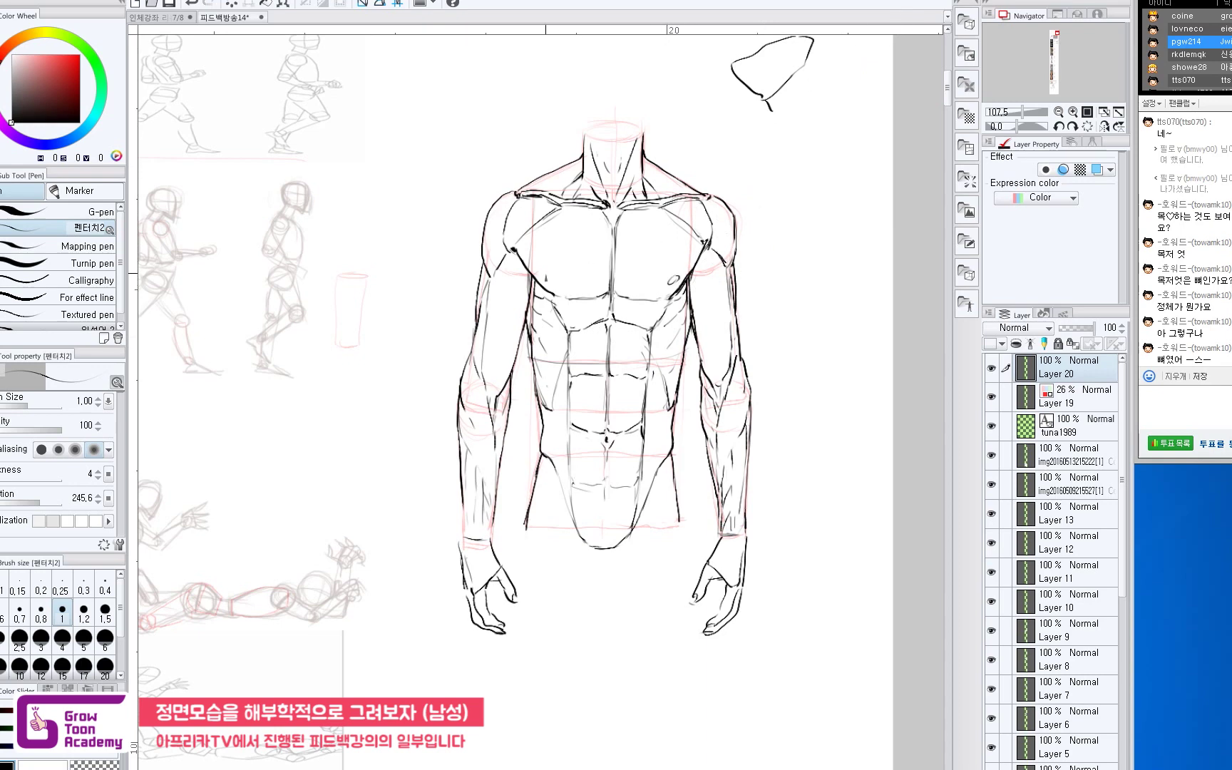
Draw a small oval nipple near the lower outer corner of each pectoral, undoing the trial strokes across the chest.
left_click_drag(547, 273, 542, 282)
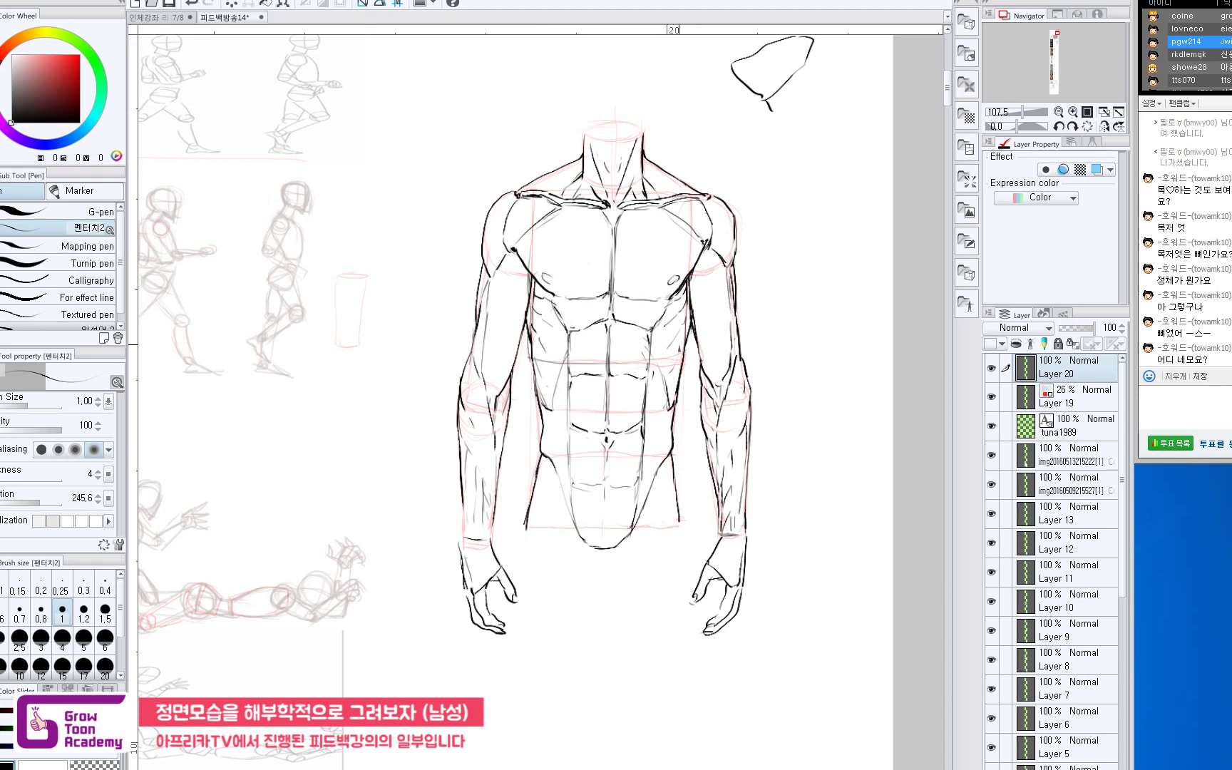
left_click_drag(591, 220, 517, 317)
left_click_drag(655, 259, 693, 313)
key("ctrl+z")
key("ctrl+z")
key("ctrl+z")
left_click_drag(671, 265, 661, 276)
key("ctrl+z")
key("ctrl+z")
Try straight lines across the shoulders and lower ribcage to compare their widths, and undo them.
left_click_drag(701, 337, 726, 311)
scroll(726, 310, "down", 2)
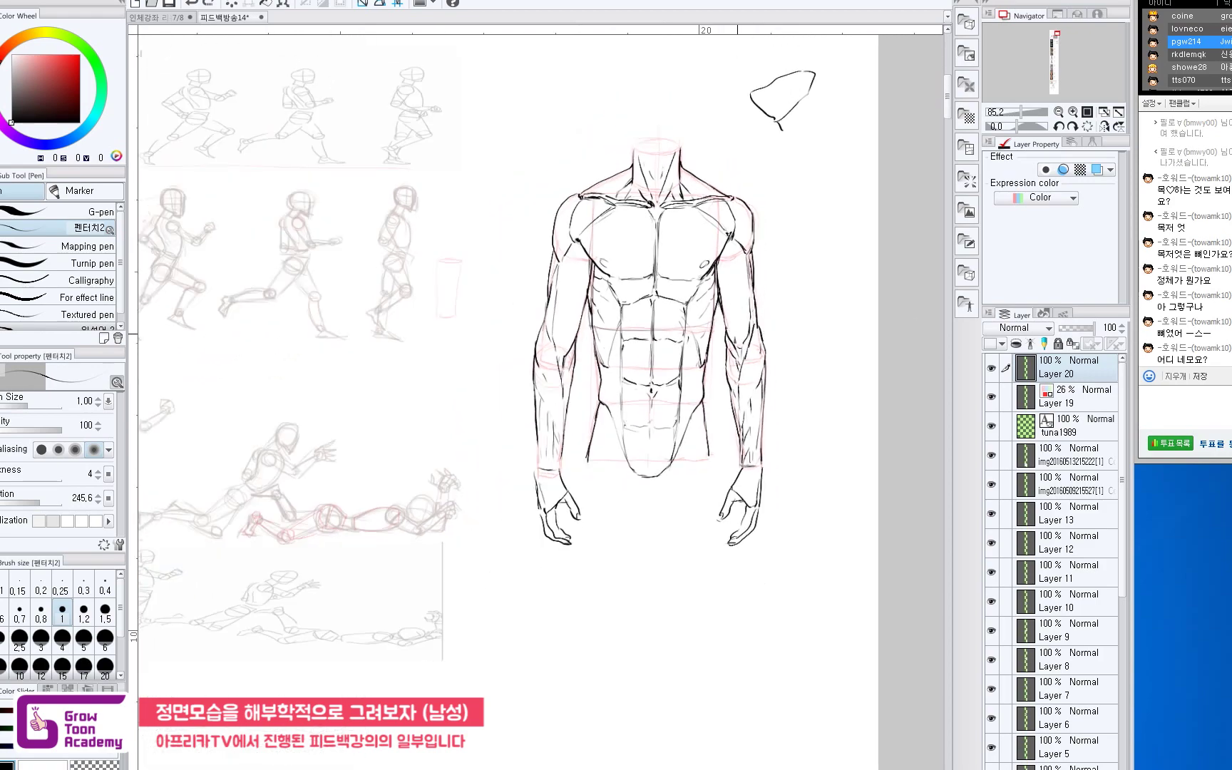
left_click_drag(638, 399, 704, 311)
scroll(704, 310, "down", 5)
left_click_drag(630, 289, 705, 205)
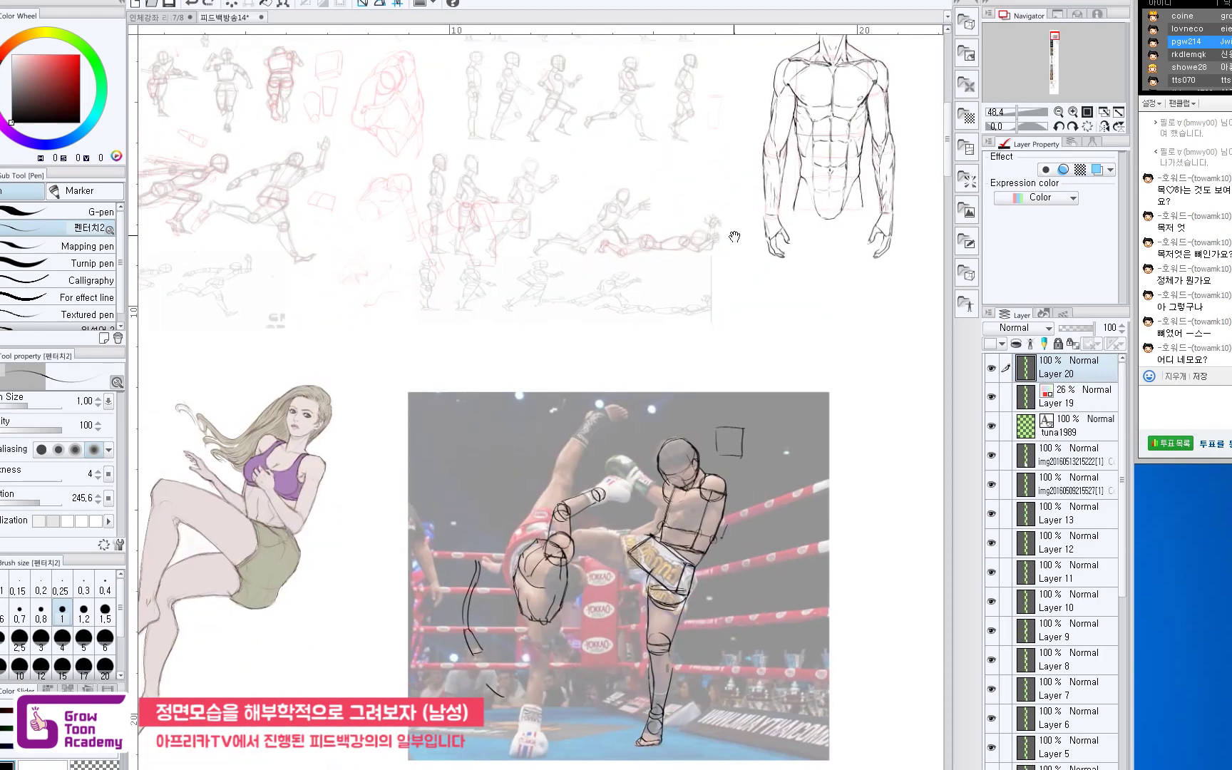
left_click_drag(746, 291, 611, 501)
scroll(710, 345, "up", 11)
left_click_drag(819, 285, 702, 385)
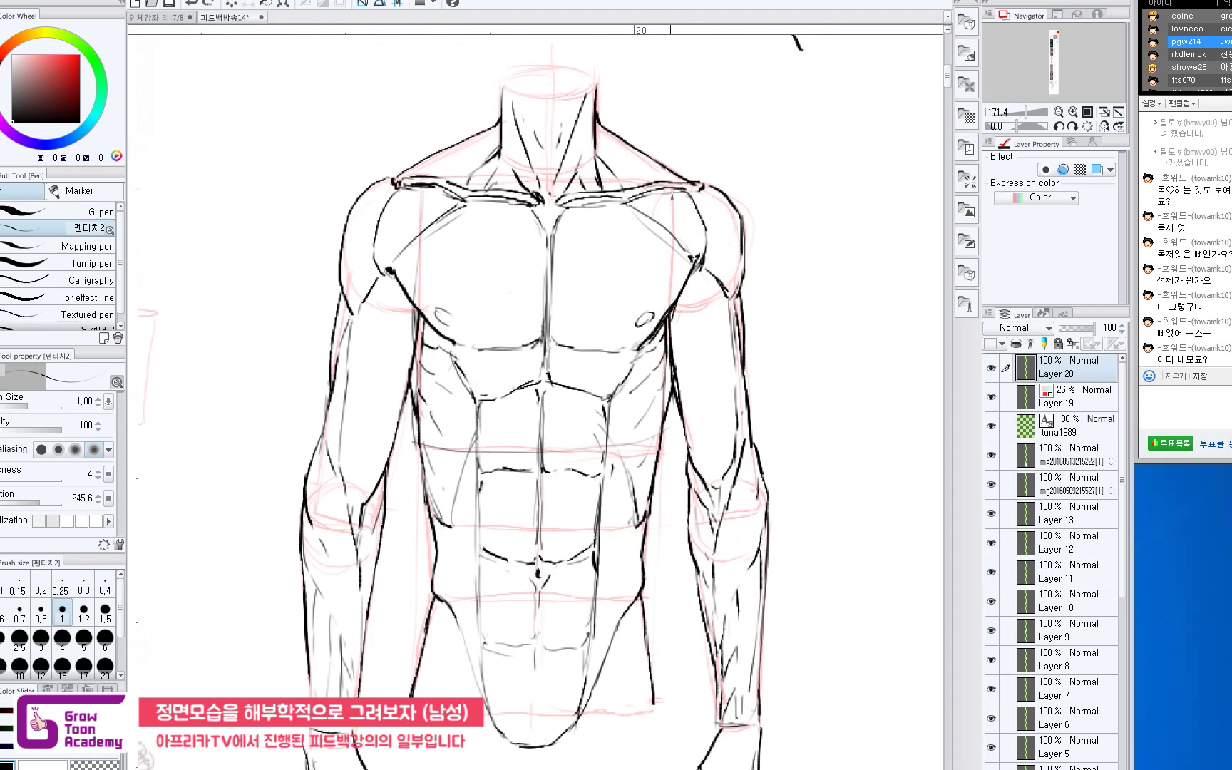
mouse_move(671, 193)
left_mouse_down()
mouse_move(410, 177)
mouse_move(415, 374)
mouse_move(433, 457)
mouse_move(671, 447)
mouse_move(688, 179)
mouse_move(437, 186)
left_mouse_up()
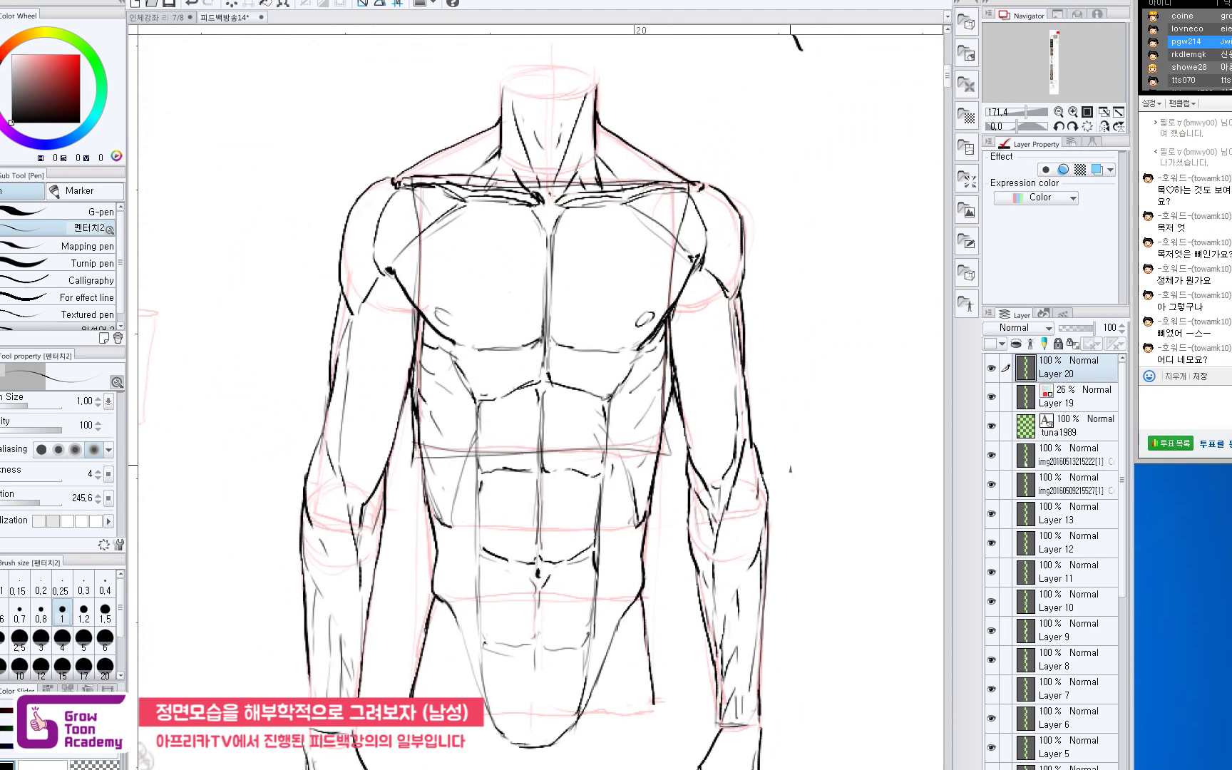
scroll(835, 513, "down", 2)
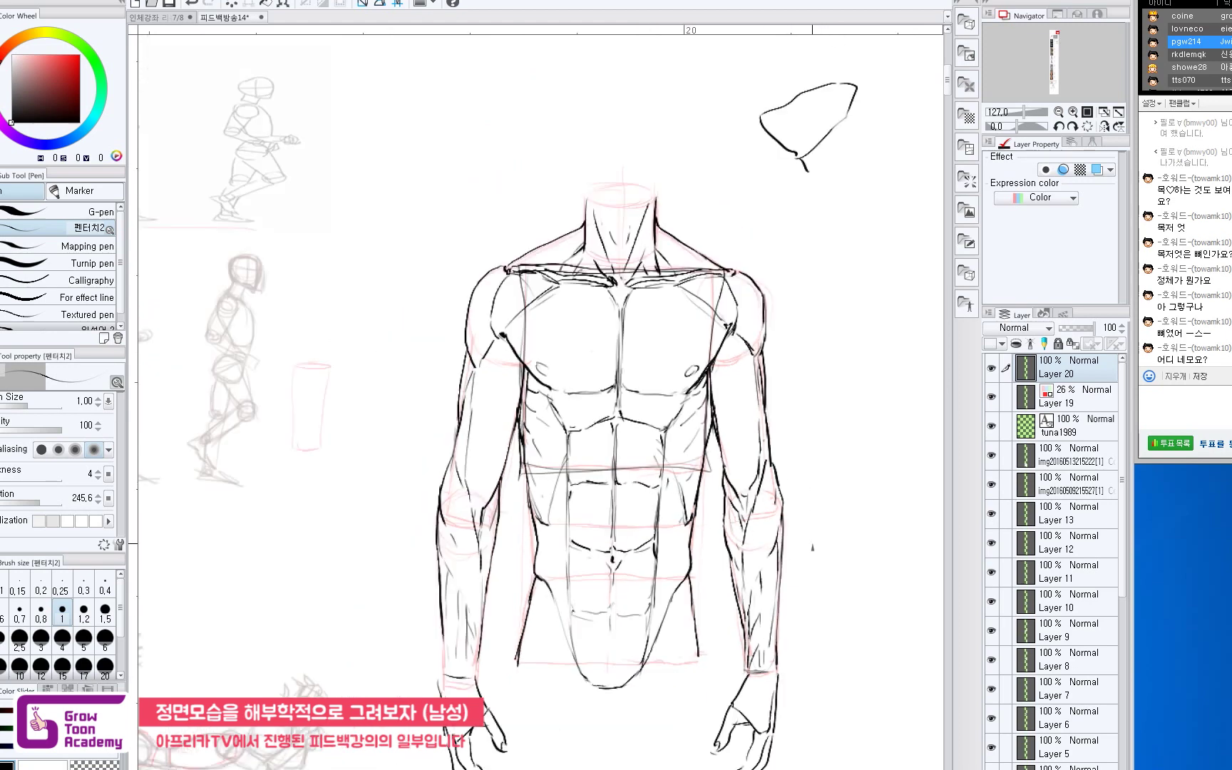
key("ctrl+z")
key("ctrl+z")
Set the opacity of Layer 19 to 100.
left_click_drag(653, 540, 704, 515)
scroll(705, 516, "down", 1)
left_click_drag(656, 571, 787, 510)
scroll(634, 499, "down", 4)
left_click(1070, 399)
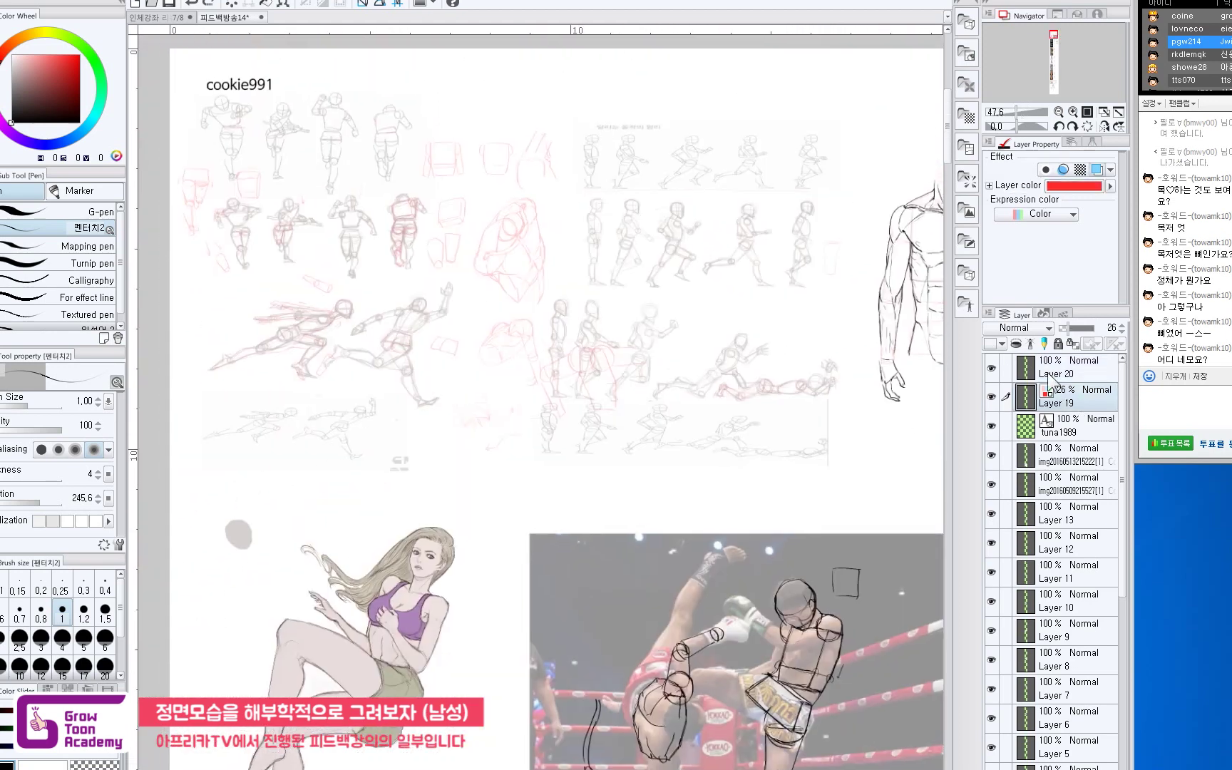
left_click(1073, 328)
left_click_drag(1073, 329, 1098, 329)
Examine the coloured illustration of the long-haired woman and the red correction sketches above it.
left_click_drag(528, 684, 554, 411)
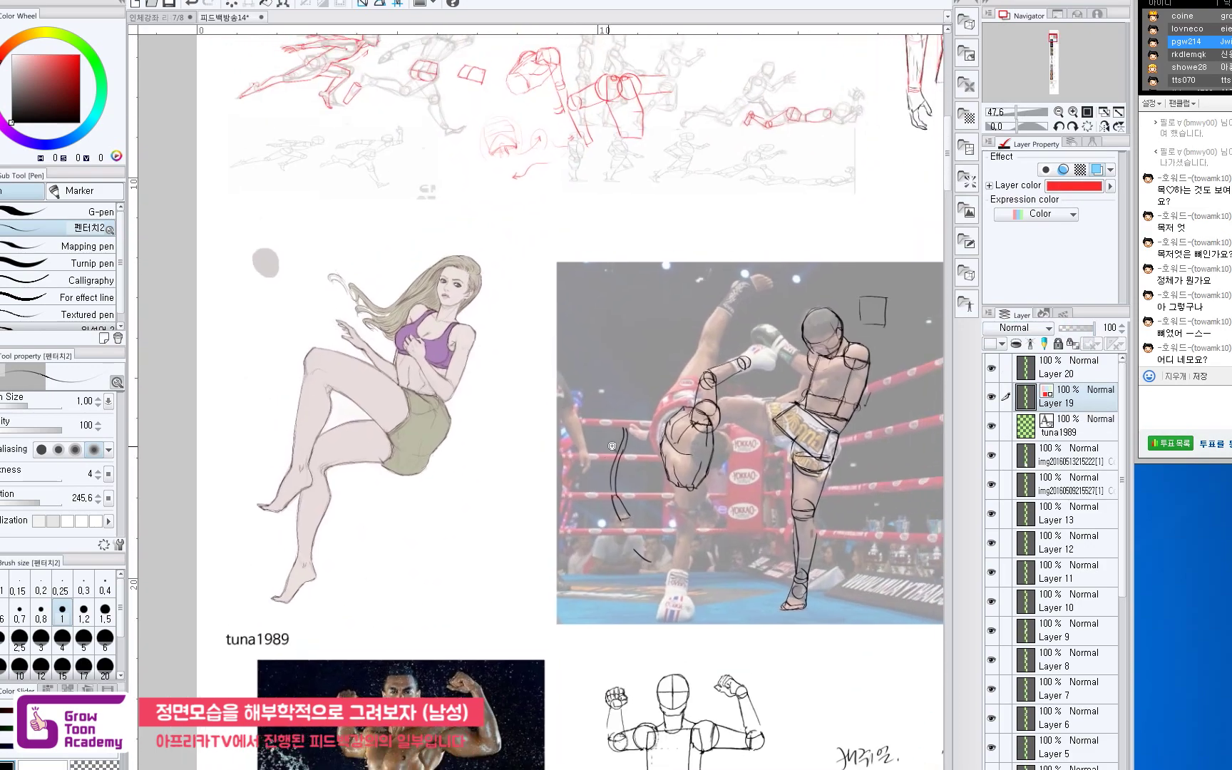
scroll(497, 507, "up", 3)
left_click_drag(497, 507, 665, 407)
scroll(681, 420, "up", 1)
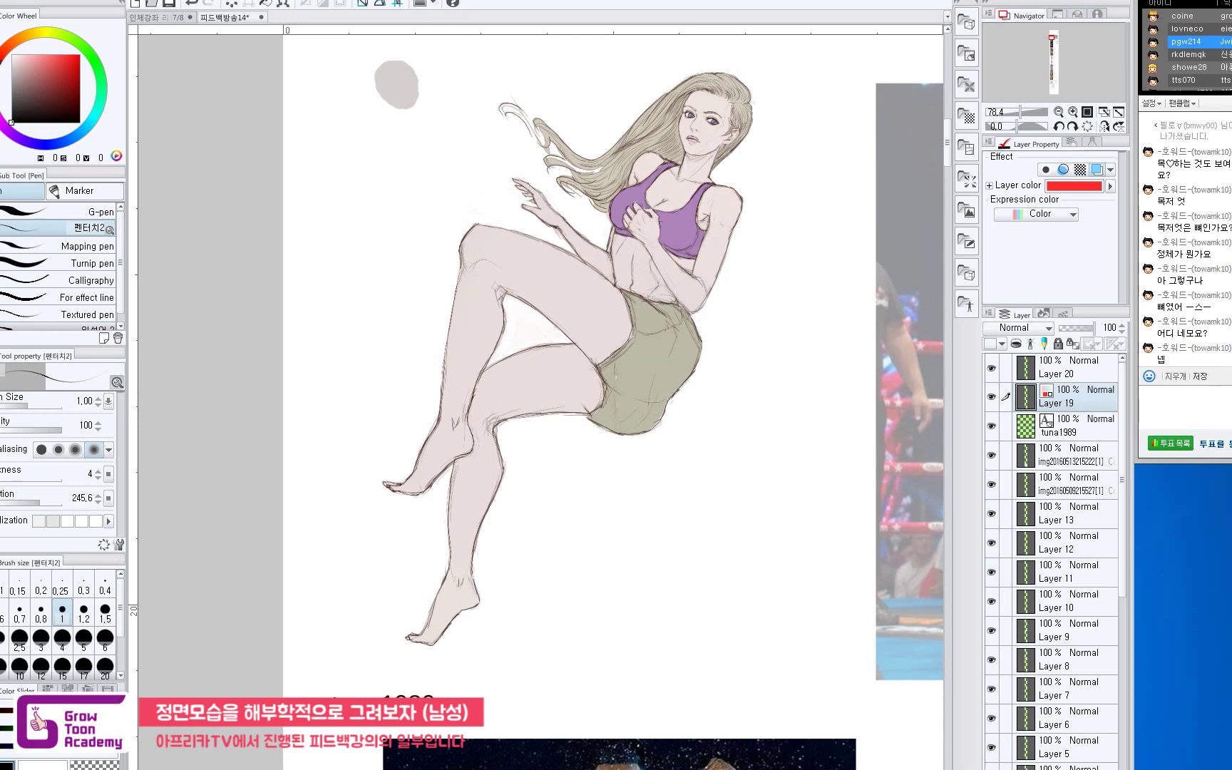
left_click_drag(865, 69, 837, 318)
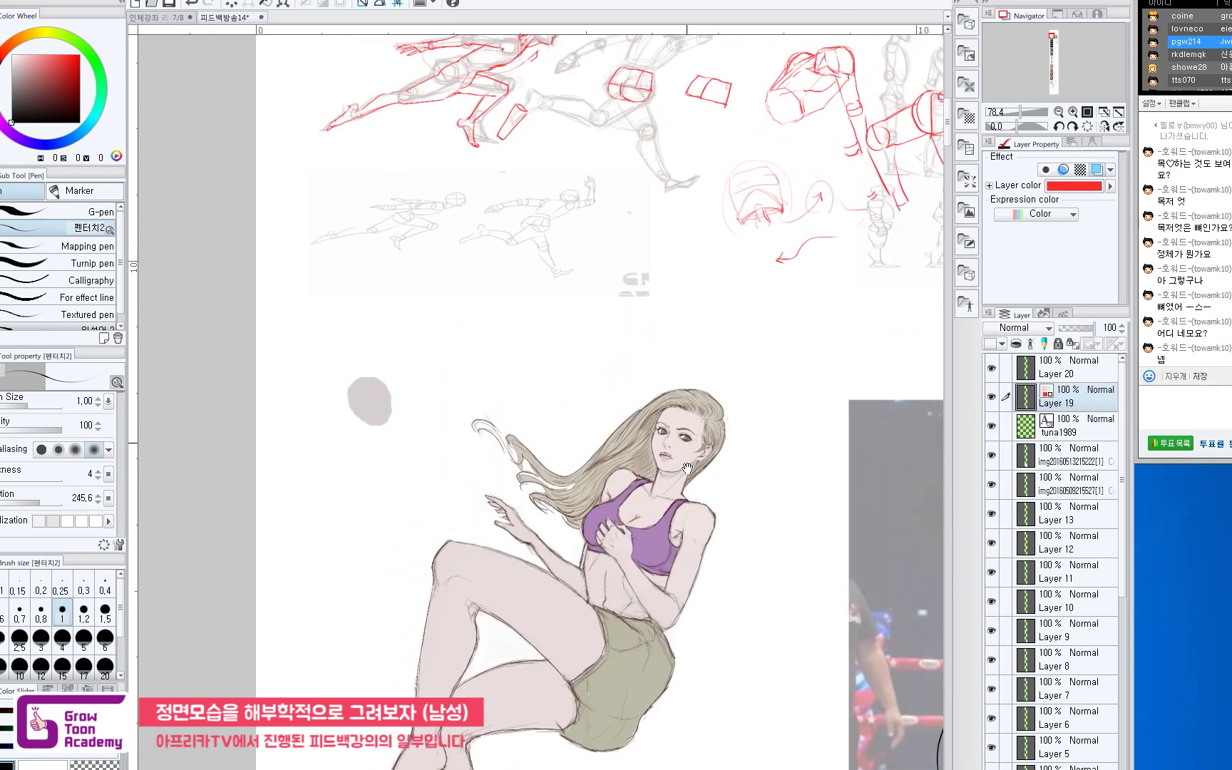
left_click_drag(717, 562, 637, 418)
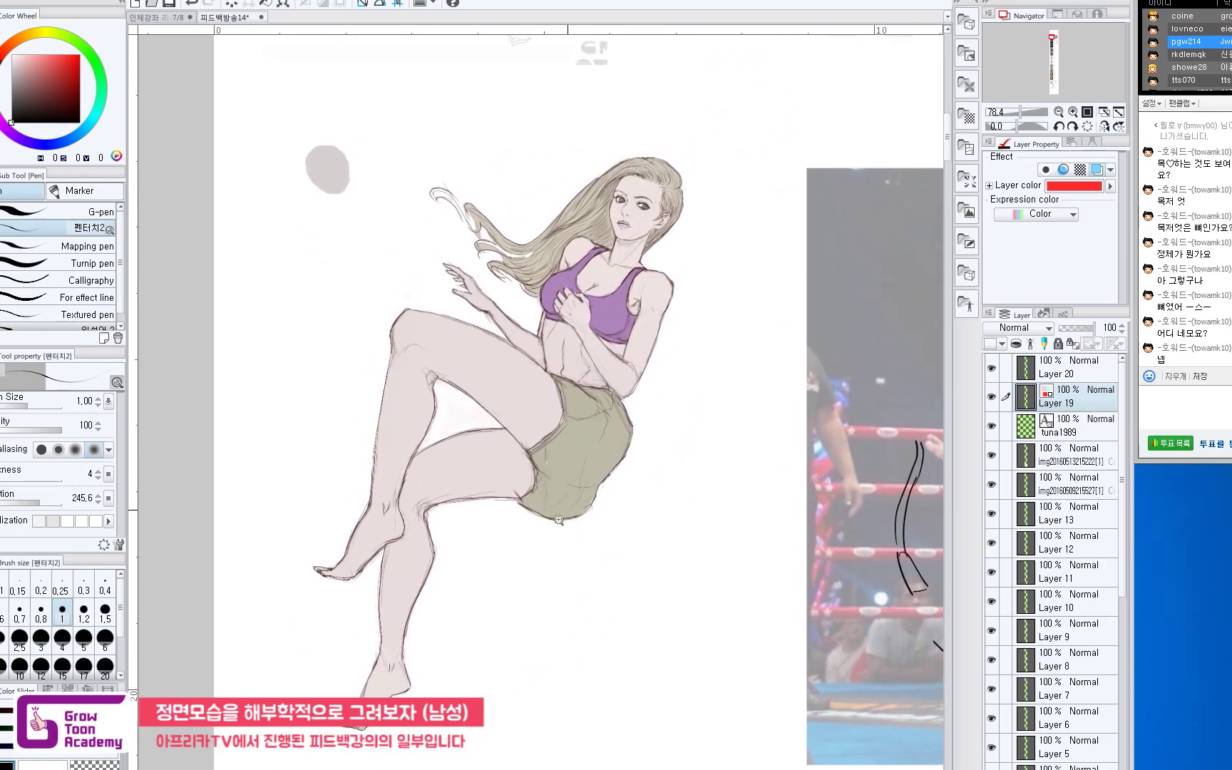
scroll(507, 509, "down", 3)
scroll(507, 509, "up", 3)
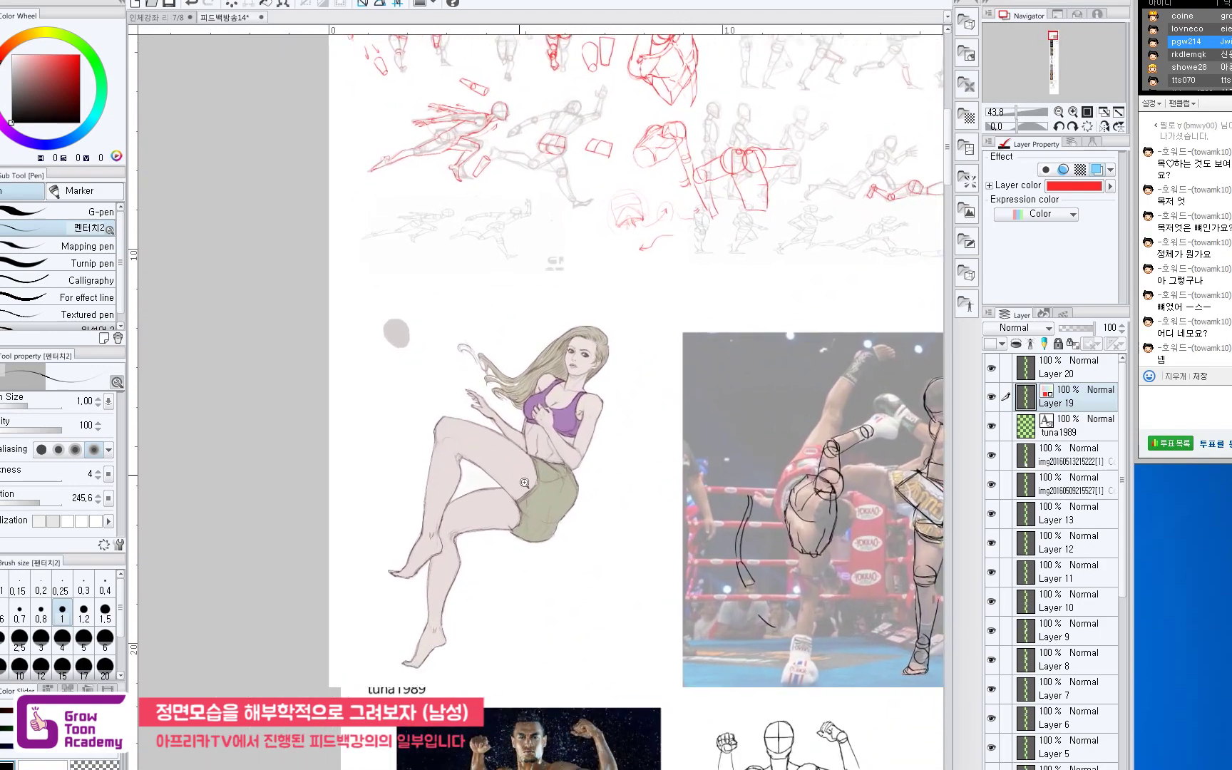